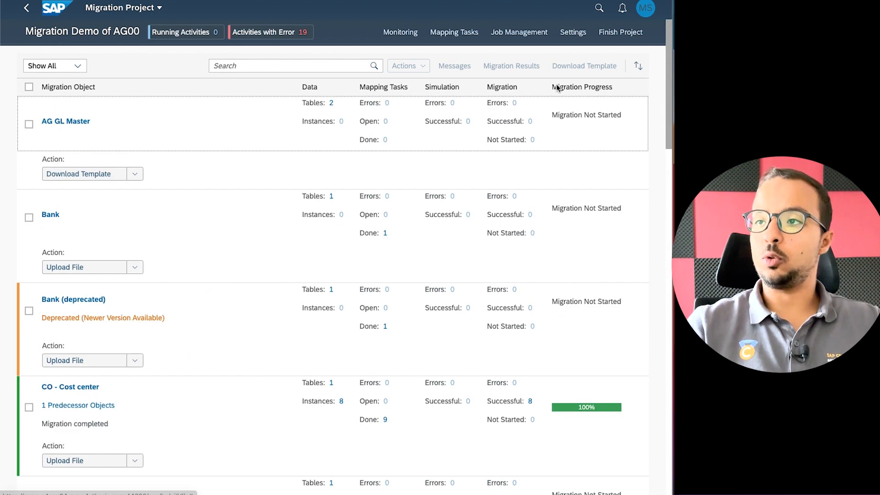
In project settings, search 'Purchase', mark MM - Purchase order (only open PO) as used, and save.
click(573, 33)
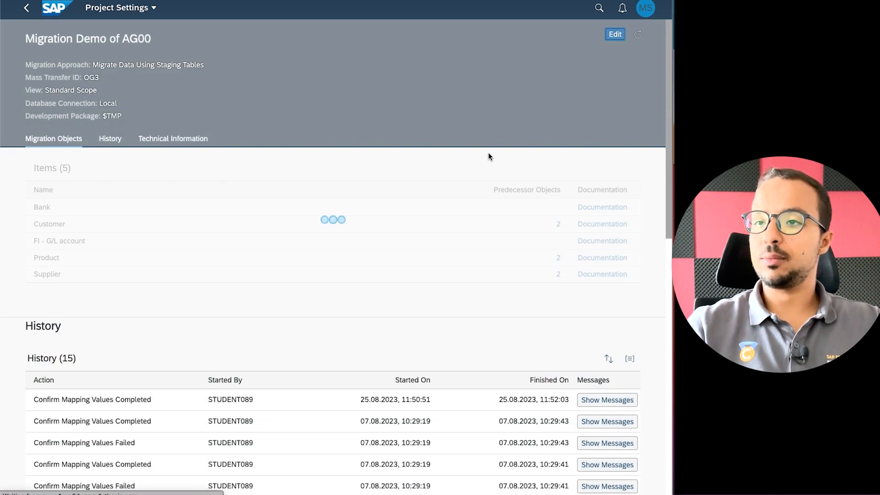
click(614, 37)
scroll(282, 325, down, 2)
scroll(282, 324, up, 1)
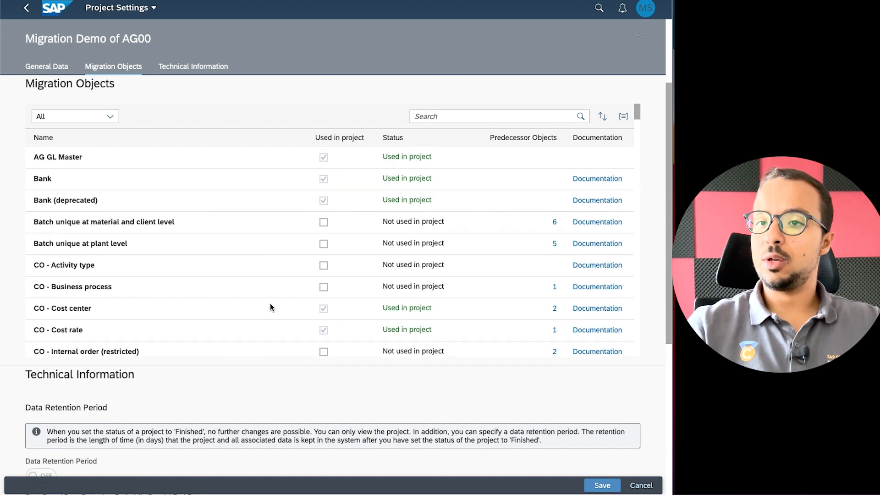
scroll(312, 296, down, 3)
scroll(312, 296, up, 3)
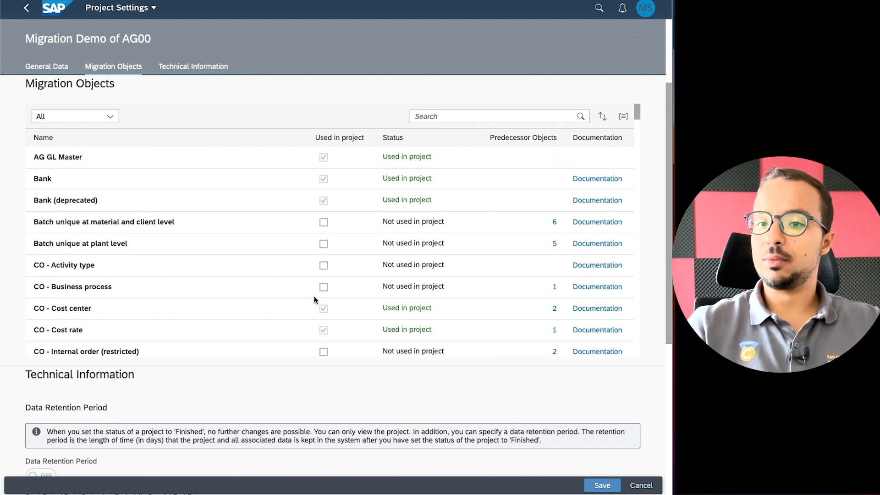
click(493, 116)
text(Purchase)
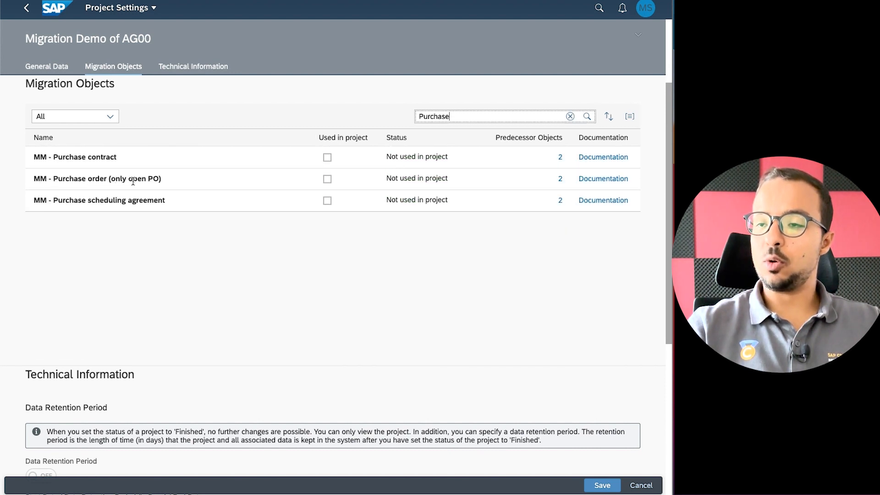
click(326, 178)
click(595, 484)
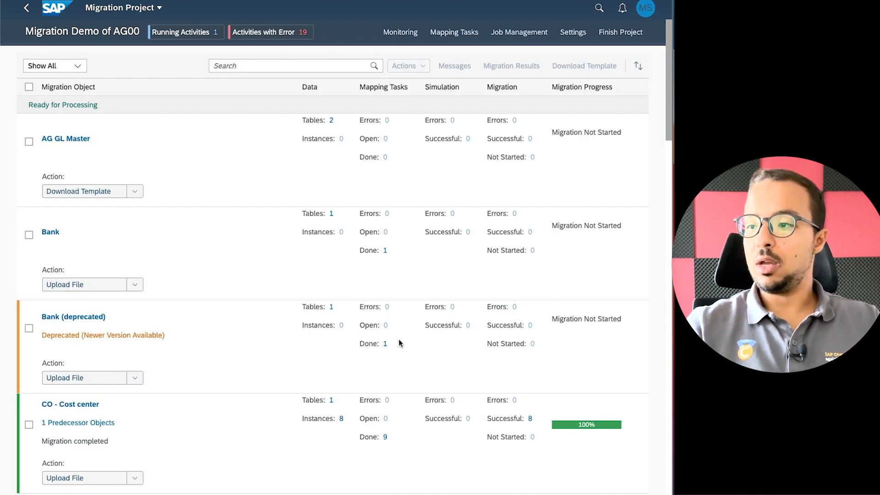
Scroll the object list down to the MM - Purchase order (only open PO) row.
scroll(400, 344, down, 1)
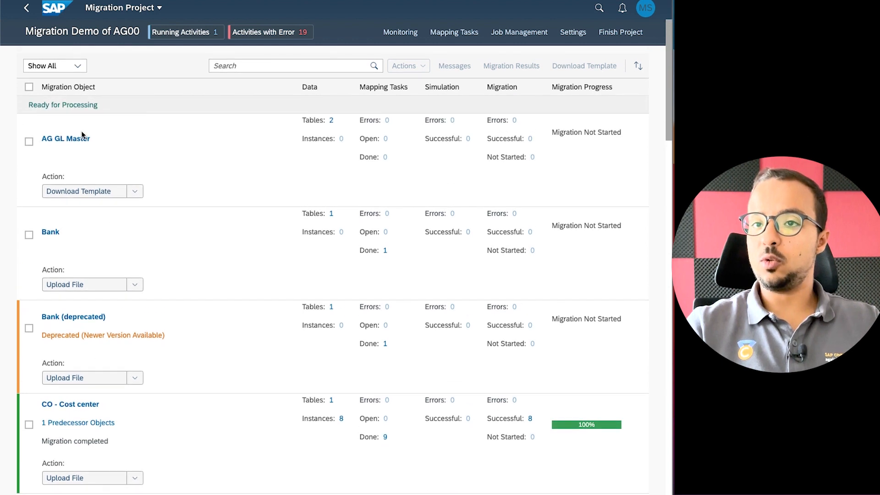
scroll(197, 189, down, 10)
scroll(195, 191, down, 15)
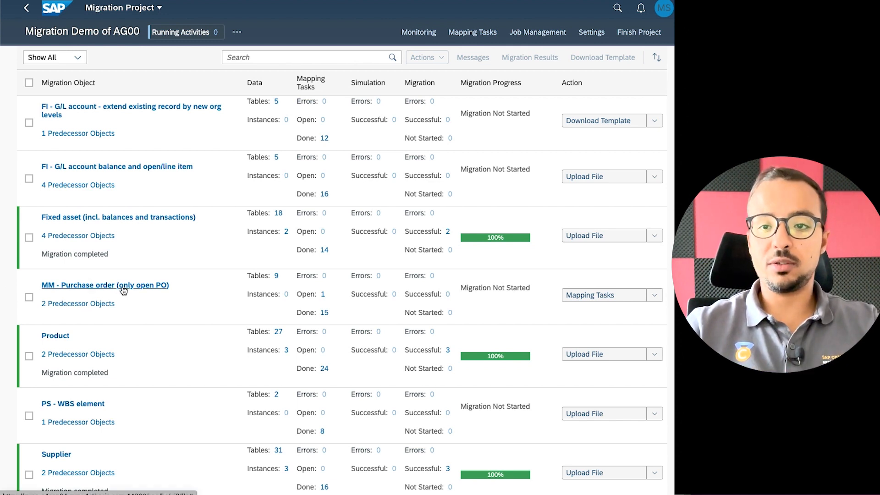
Check the 2 predecessor objects, then download the purchase order template and view its Introduction sheet.
click(83, 305)
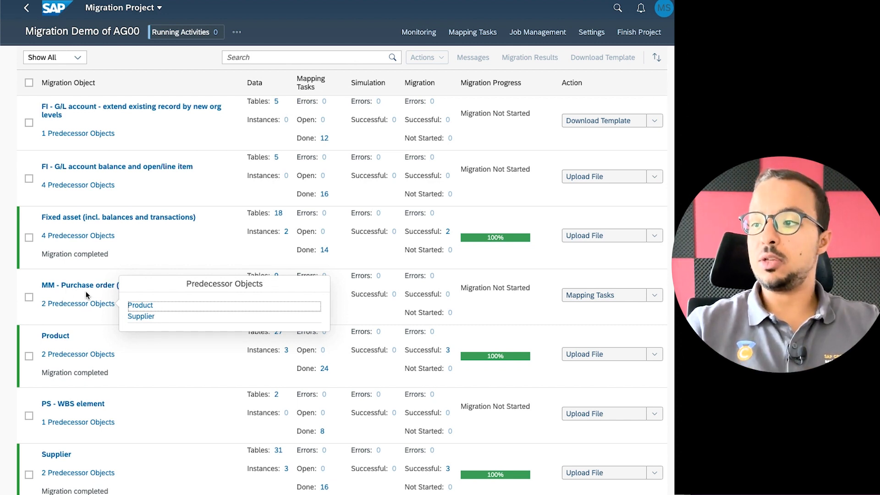
click(18, 277)
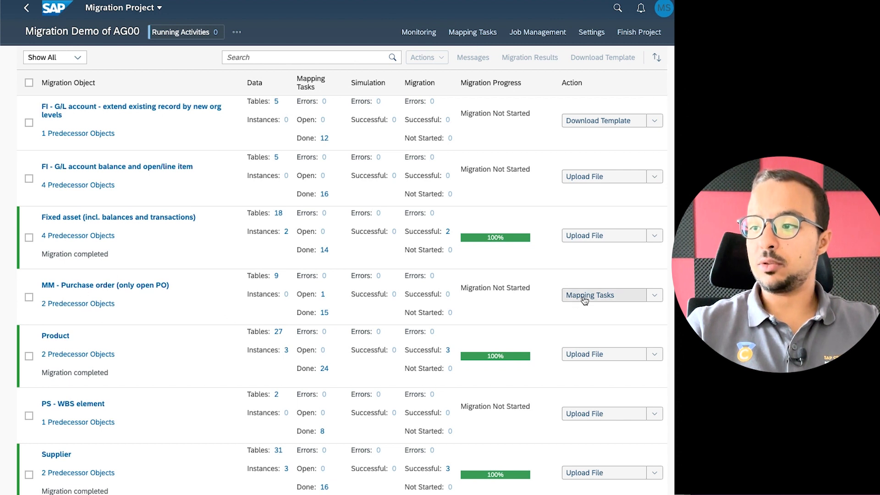
click(654, 295)
click(606, 312)
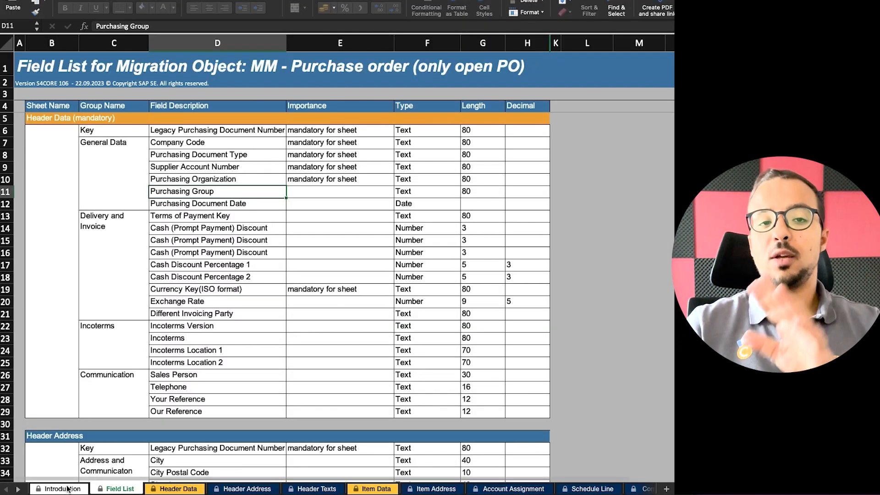
click(68, 489)
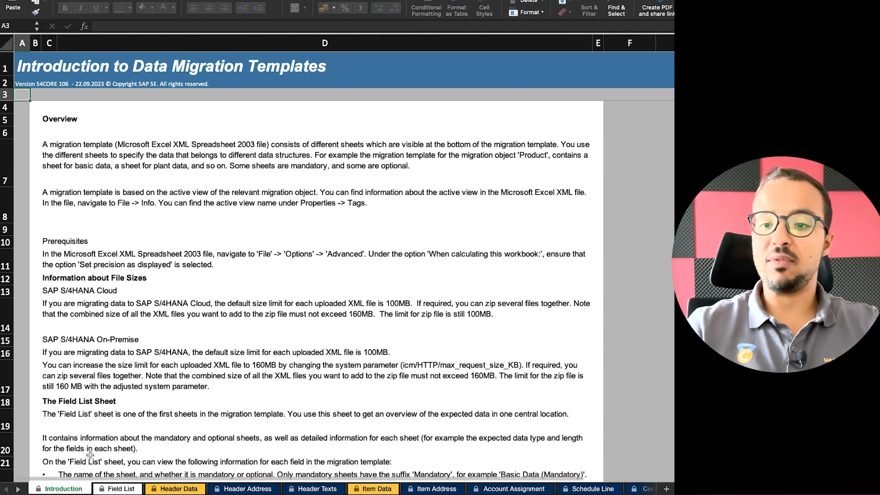
Scroll through the Field List's header and item fields, then go to the Header Data sheet.
click(121, 489)
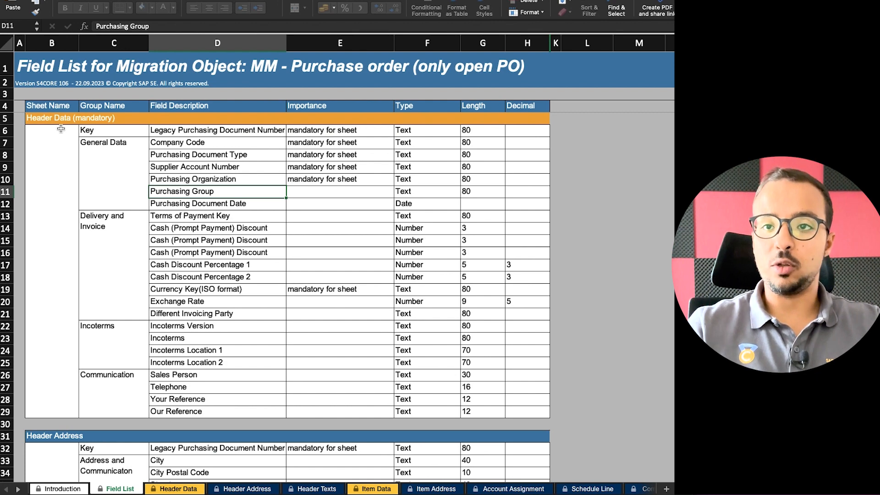
scroll(107, 182, down, 3)
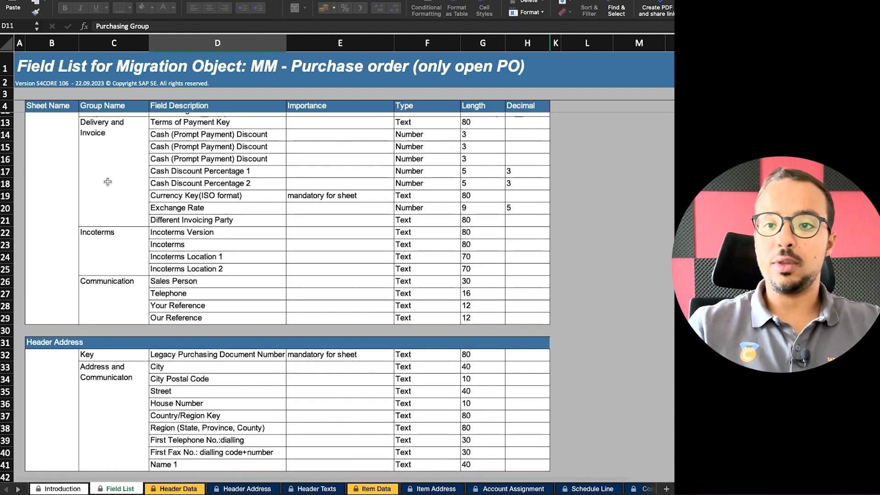
scroll(108, 182, up, 3)
scroll(120, 266, down, 8)
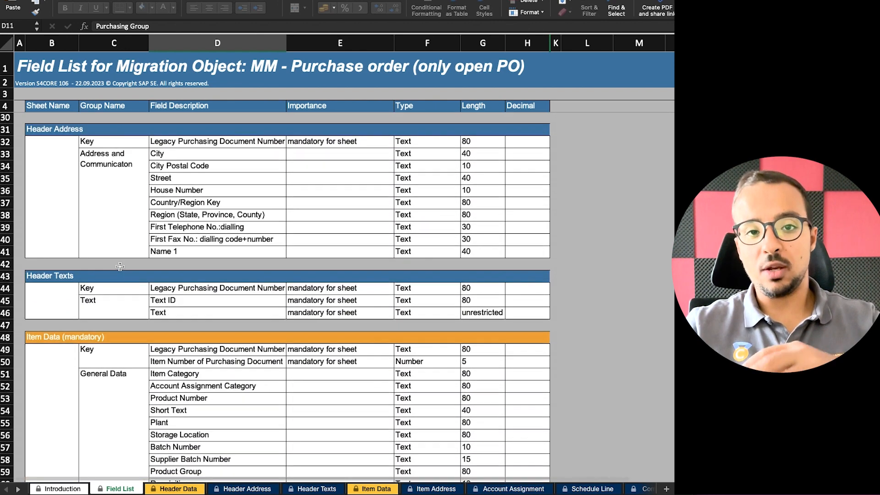
scroll(121, 266, down, 3)
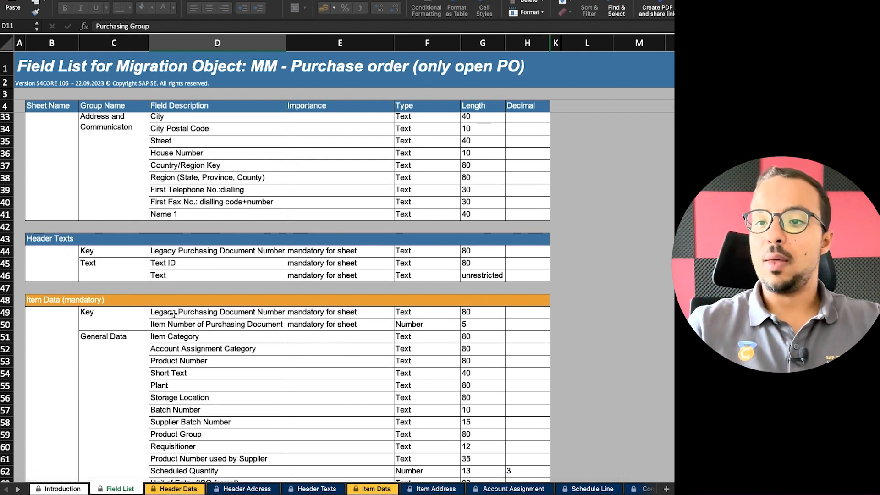
scroll(171, 315, up, 10)
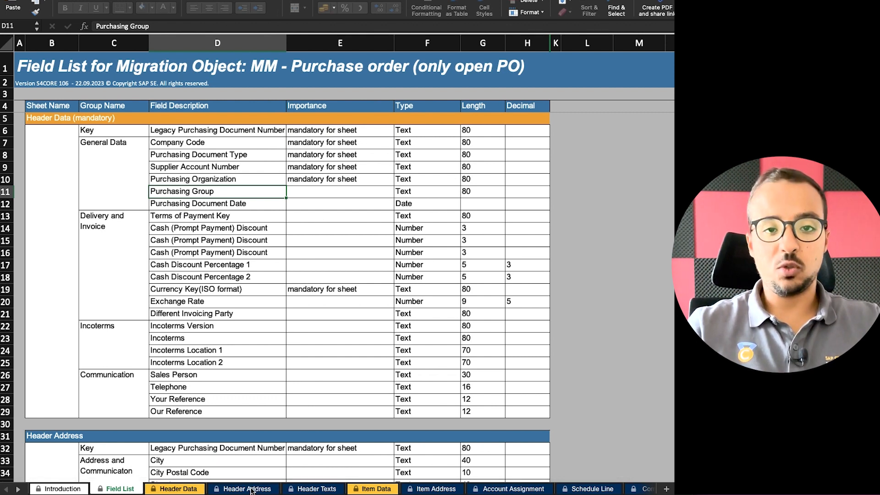
click(183, 490)
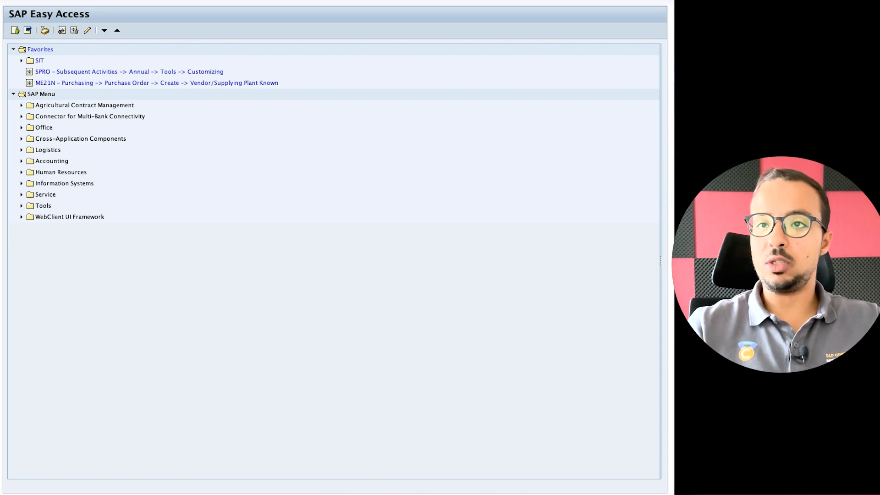
Widen the SAP window and keep order type NB Standard PO.
drag(672, 268, 696, 269)
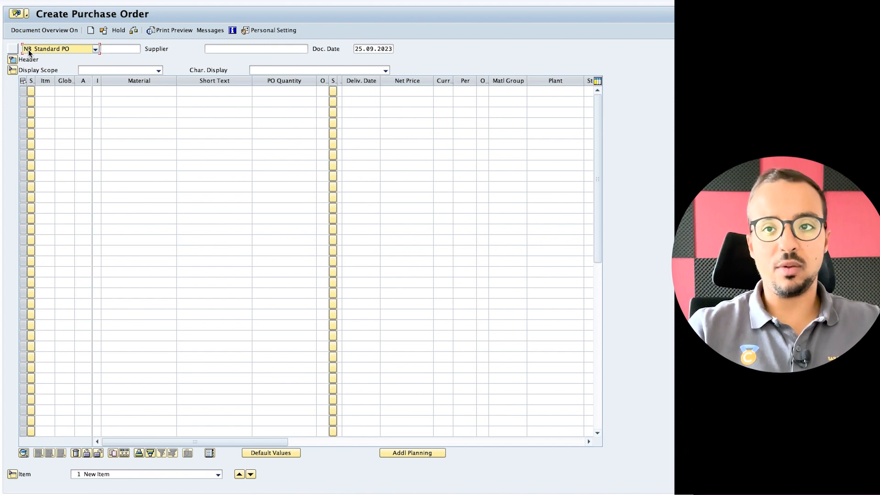
click(69, 48)
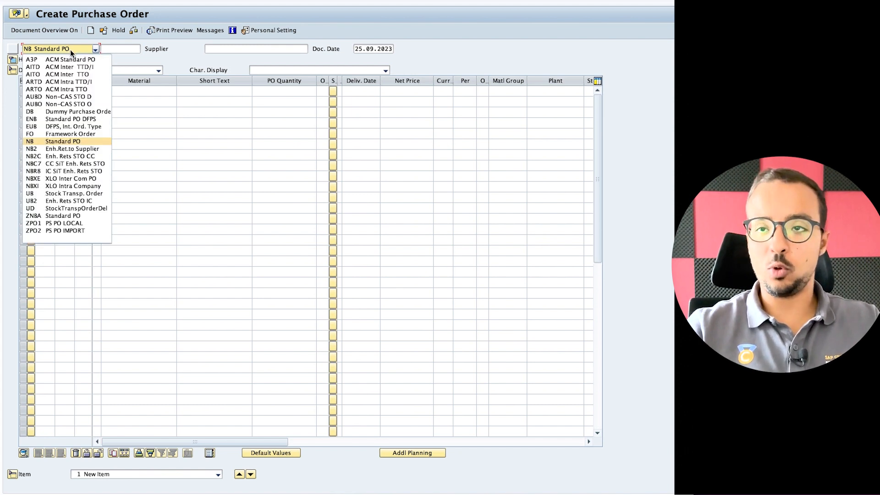
click(128, 63)
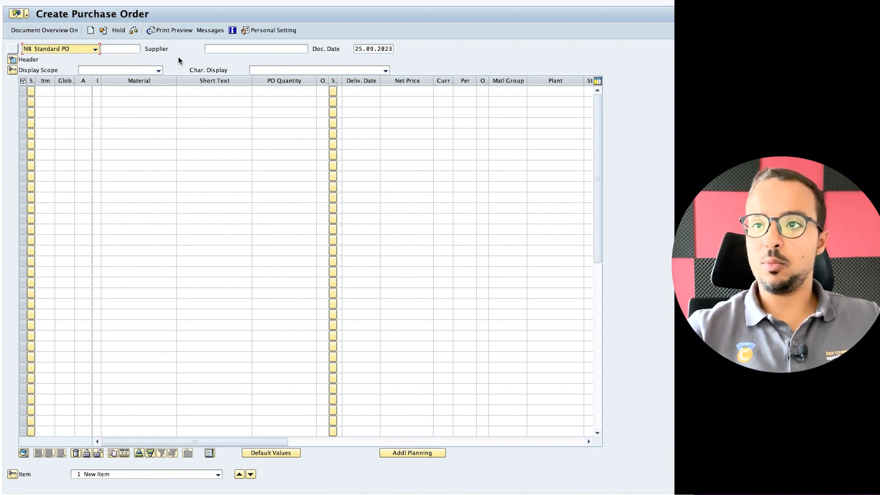
Enter supplier 2008 and expand the purchase order header.
click(226, 48)
click(227, 47)
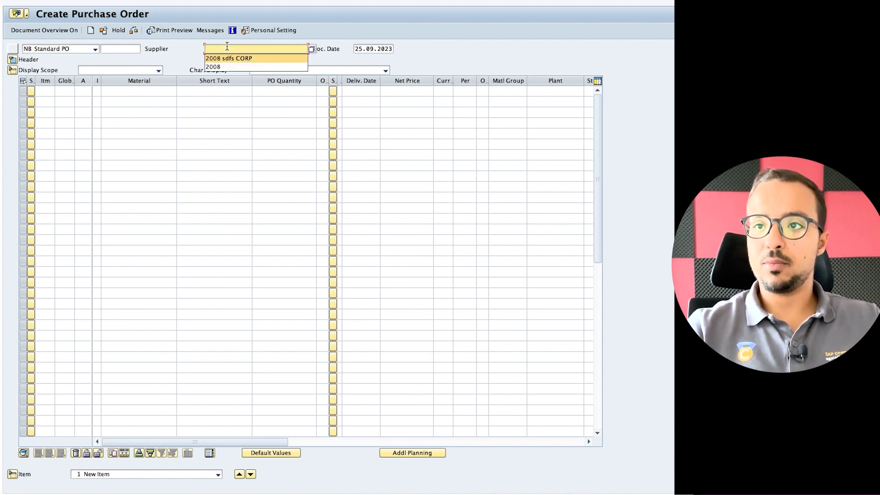
click(217, 47)
text(2)
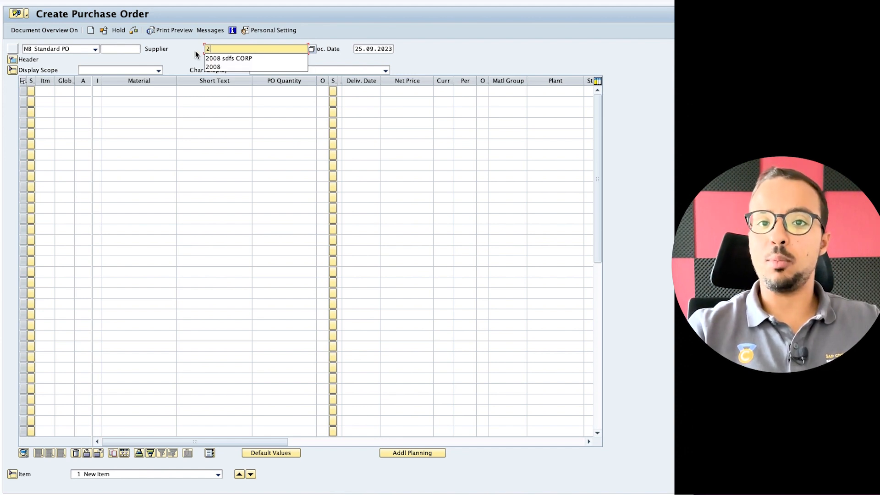
click(192, 58)
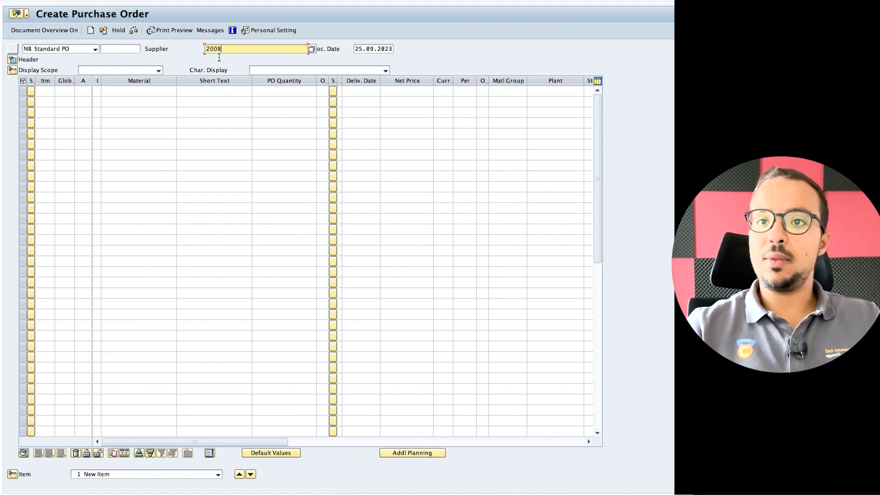
click(13, 60)
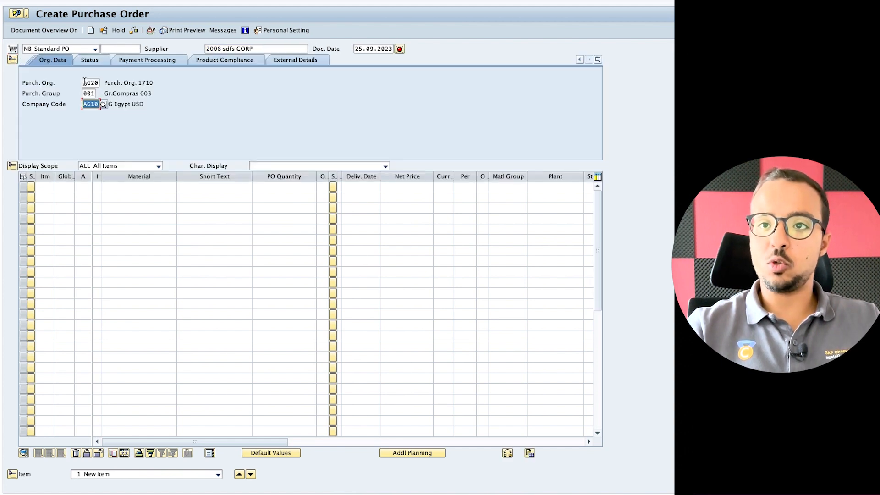
Replace purchasing organisation AG20 with AG00, set company code AG00, and return to Excel.
drag(85, 82, 118, 82)
click(84, 93)
text(A)
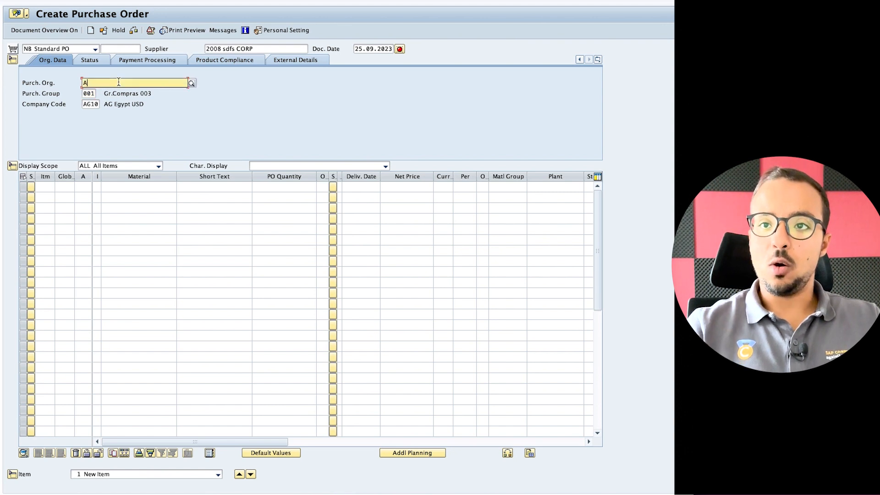
text(G00)
key(Return)
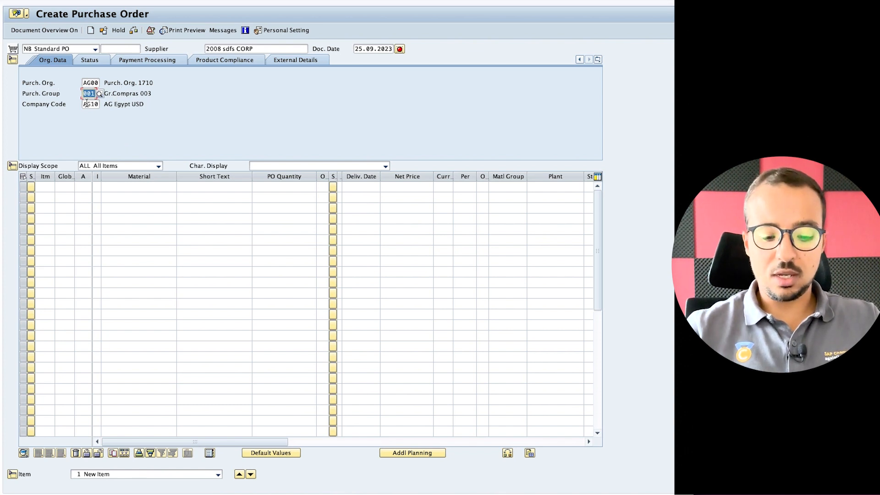
key(Tab)
text(A)
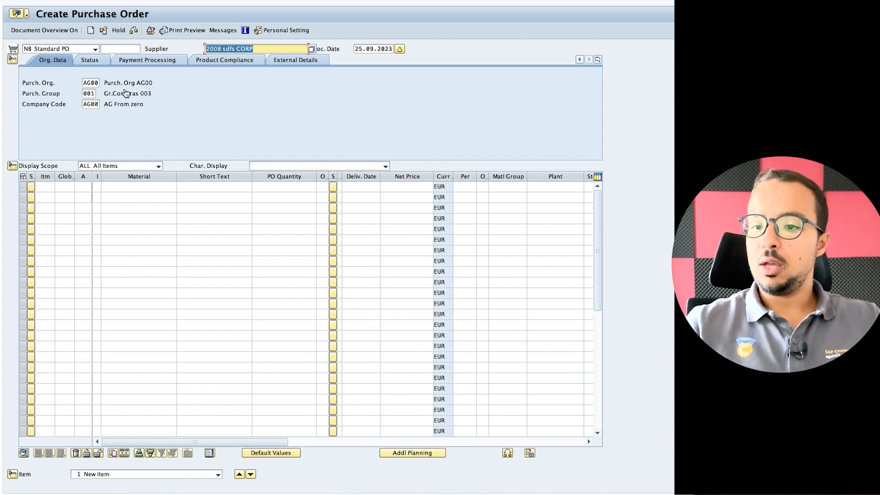
key(super+Tab)
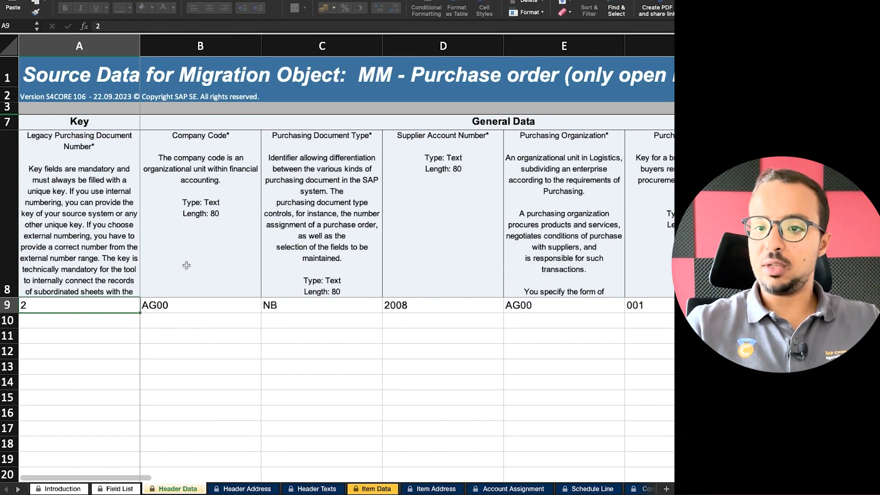
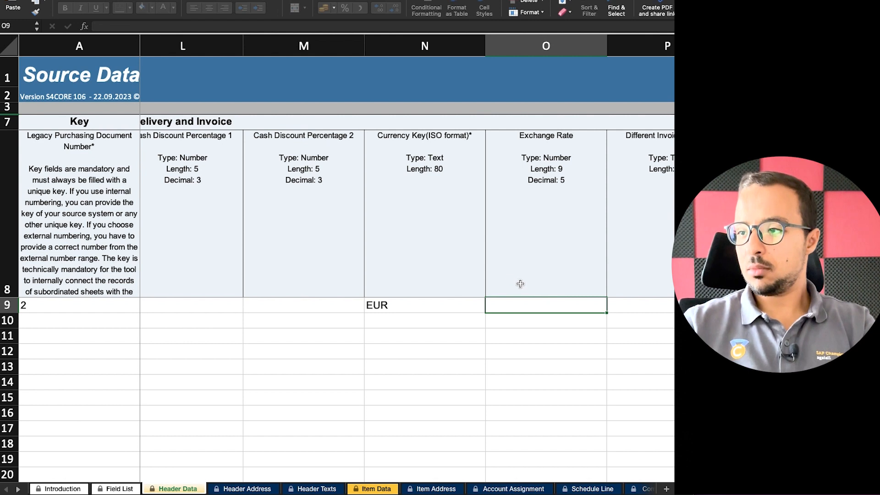
Finish PO 2's header values in row 9 and check document date 25.09.2023.
key(Tab)
key(Tab)
key(Tab)
key(Tab)
key(Tab)
key(Tab)
key(Tab)
key(Tab)
key(Tab)
key(Tab)
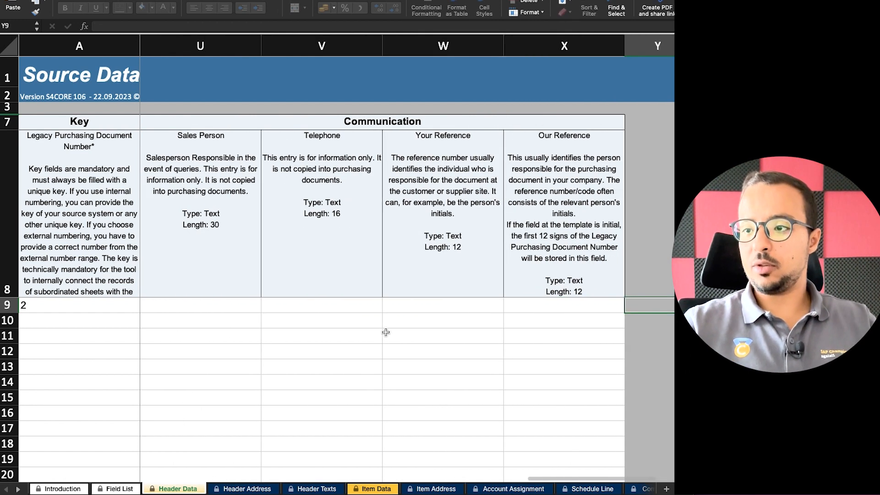
scroll(385, 332, left, 10)
scroll(364, 333, left, 10)
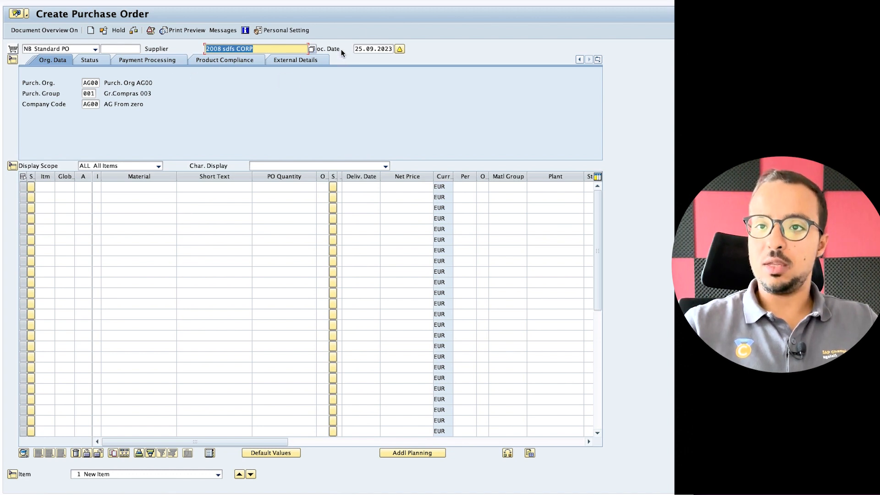
click(365, 49)
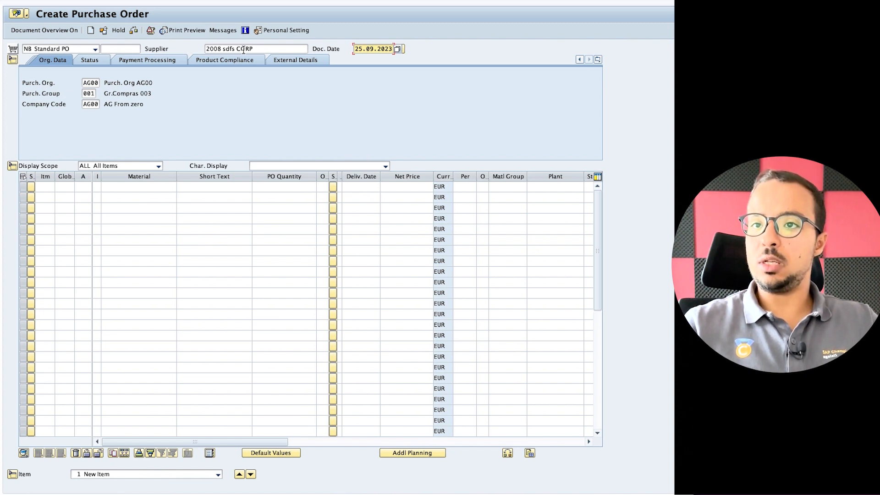
Show the PO's Delivery/Invoice data: payment terms 0001, currency EUR, exchange rate 1.00000.
click(94, 62)
click(47, 58)
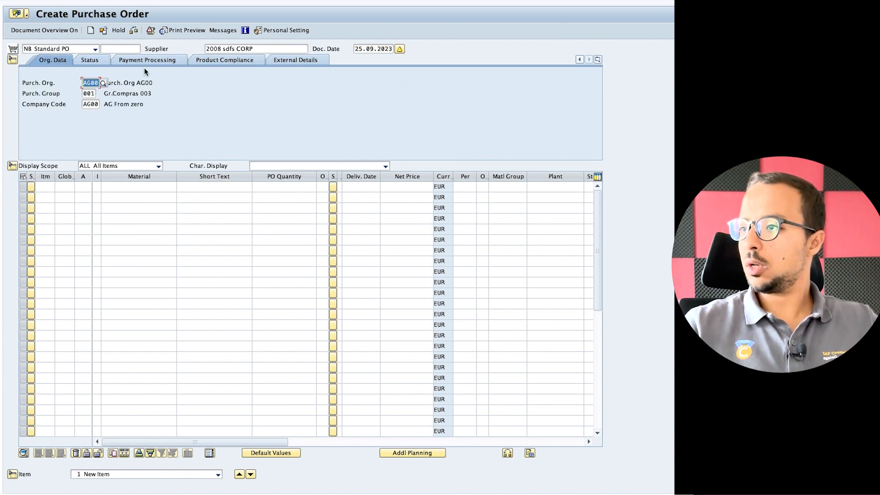
click(597, 60)
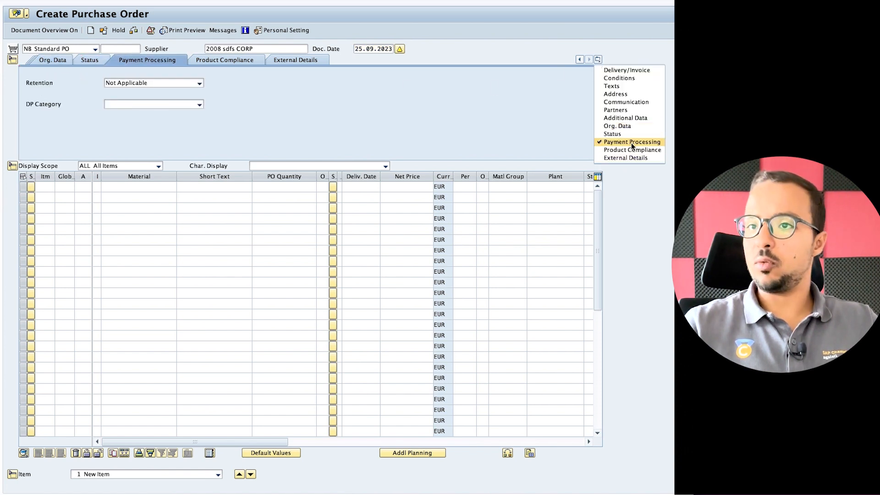
click(622, 71)
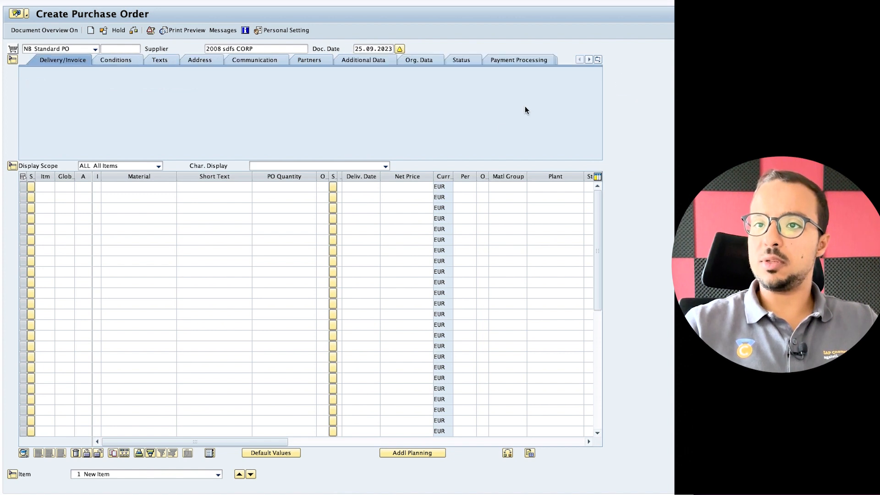
click(91, 82)
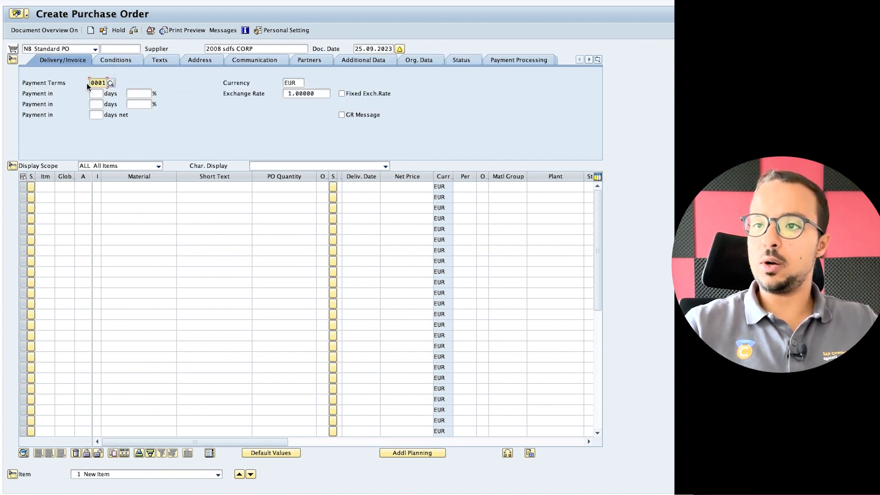
double_click(300, 83)
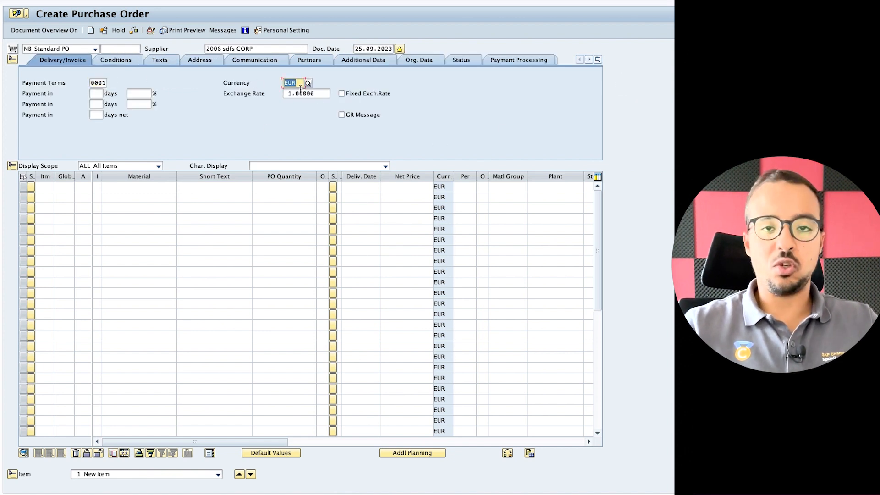
key(Tab)
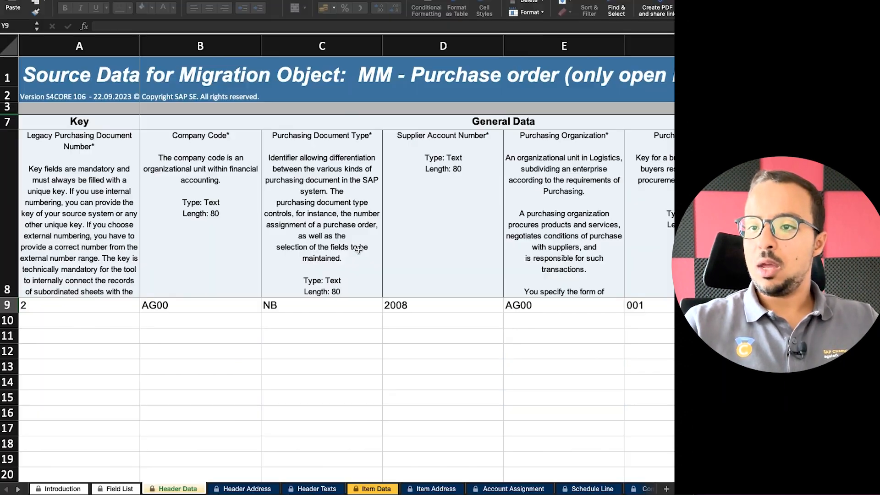
Look through the Header Address and Header Texts sheets before reaching Item Data.
scroll(69, 374, right, 1)
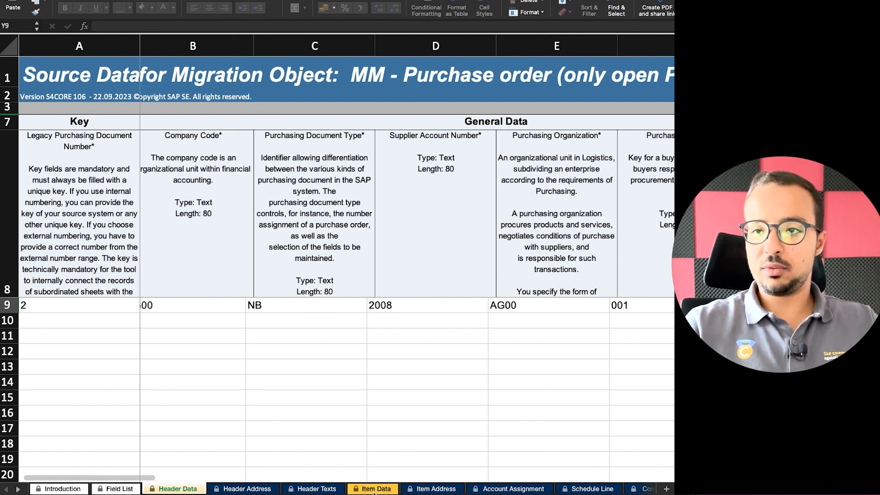
click(251, 489)
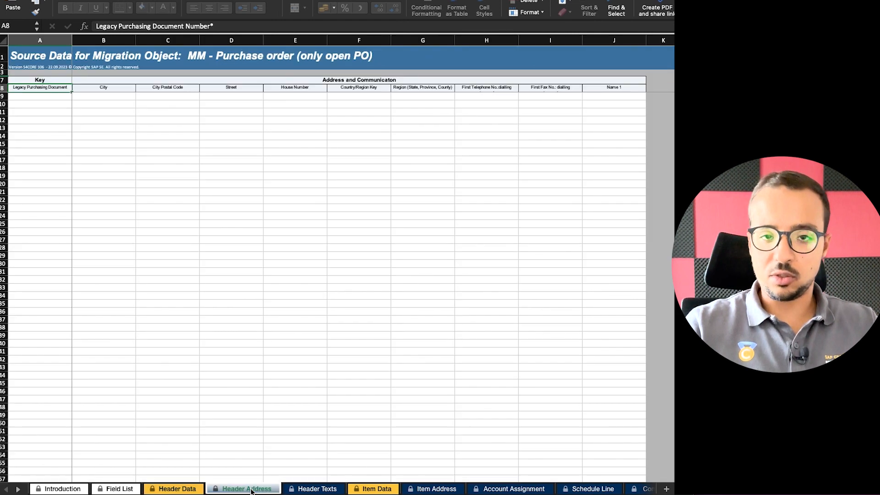
click(308, 489)
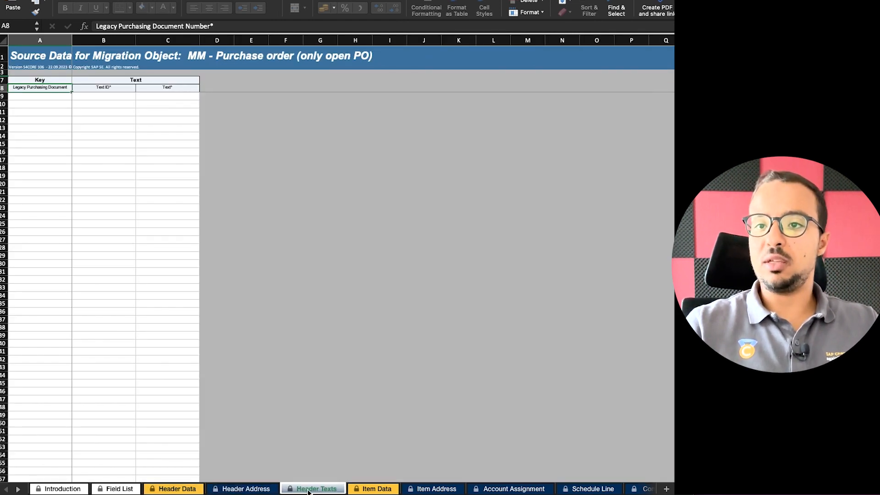
click(371, 490)
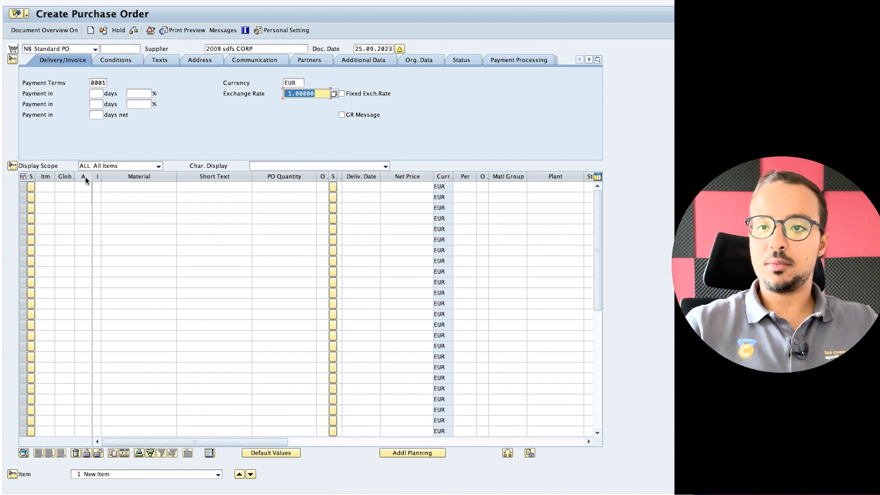
Resize the Glob. and item category columns and list item 1's account assignment categories.
drag(74, 176, 62, 178)
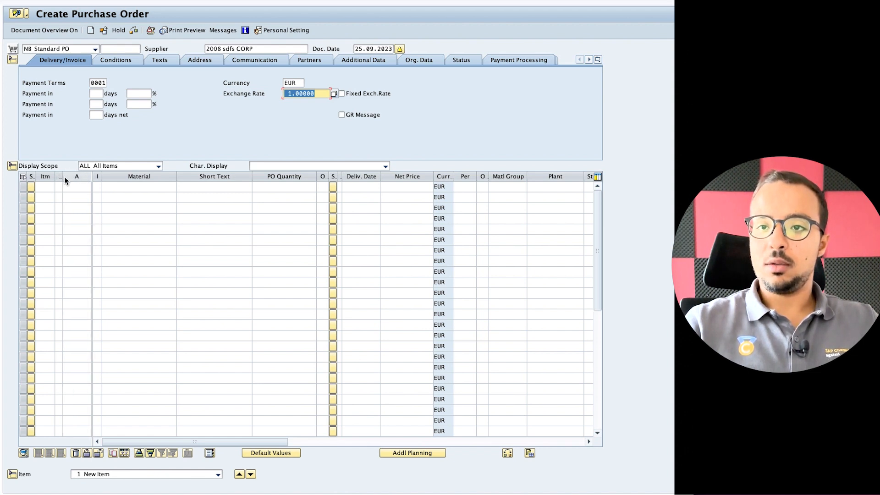
click(78, 177)
click(81, 177)
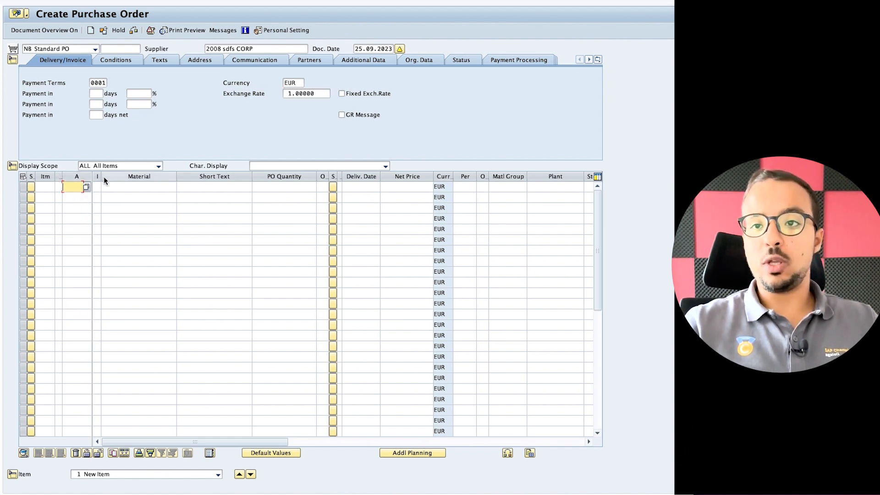
drag(101, 177, 115, 177)
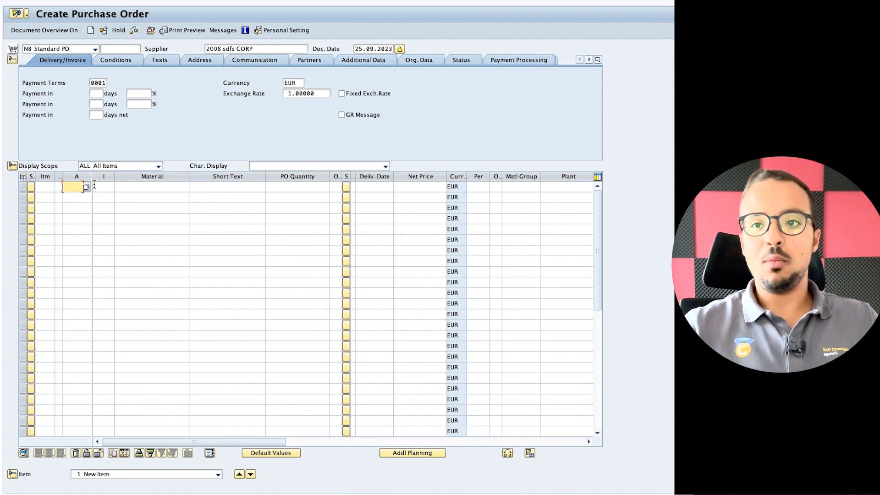
click(105, 185)
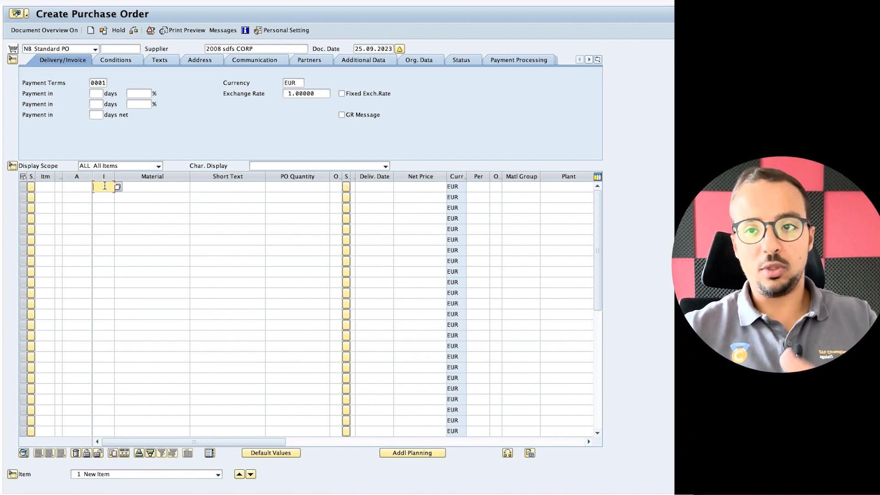
click(83, 187)
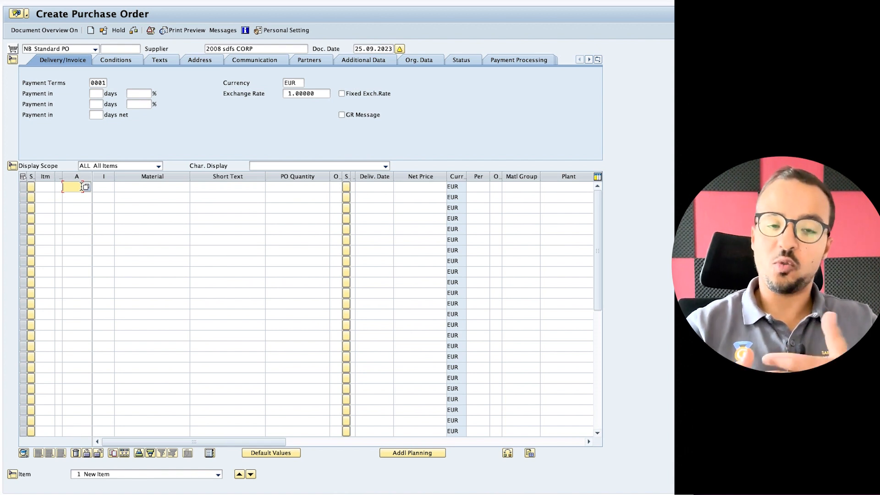
click(99, 186)
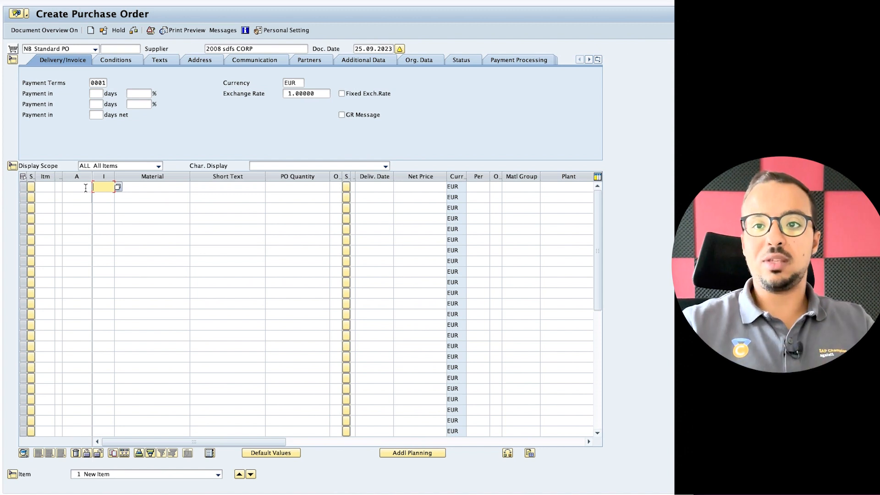
click(85, 188)
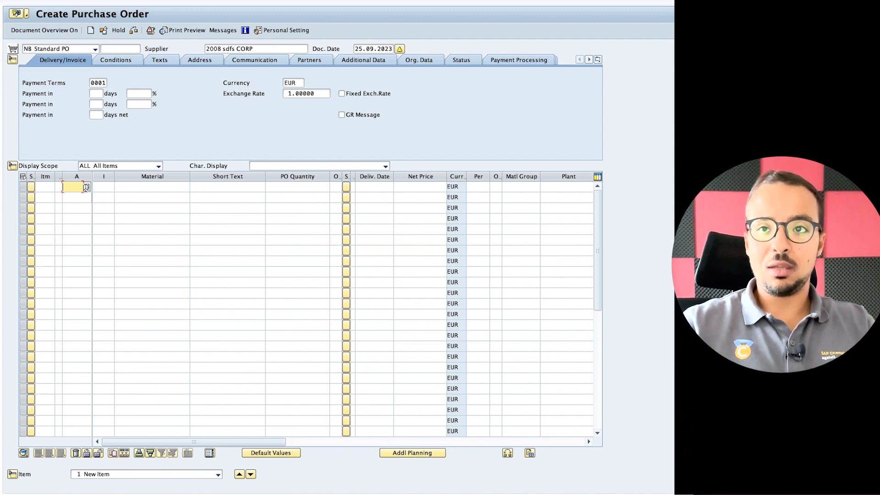
click(86, 188)
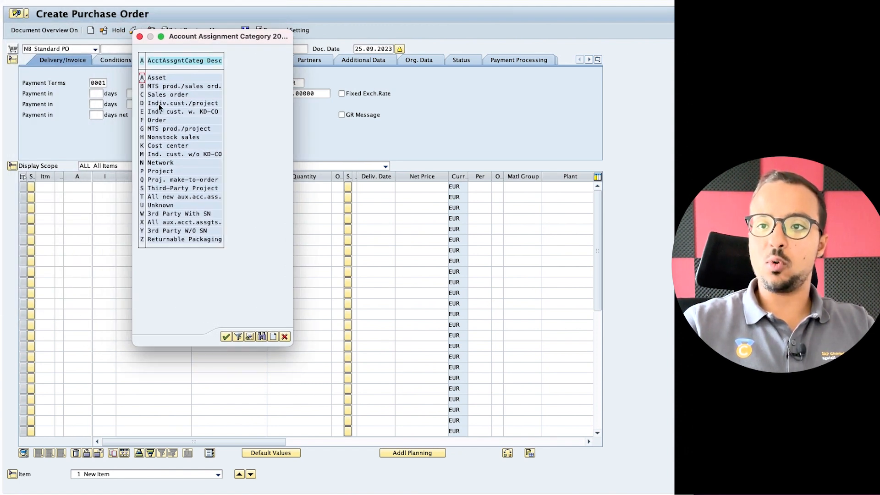
Choose K (Cost center) for item 1, closing the item category list without a choice.
click(145, 145)
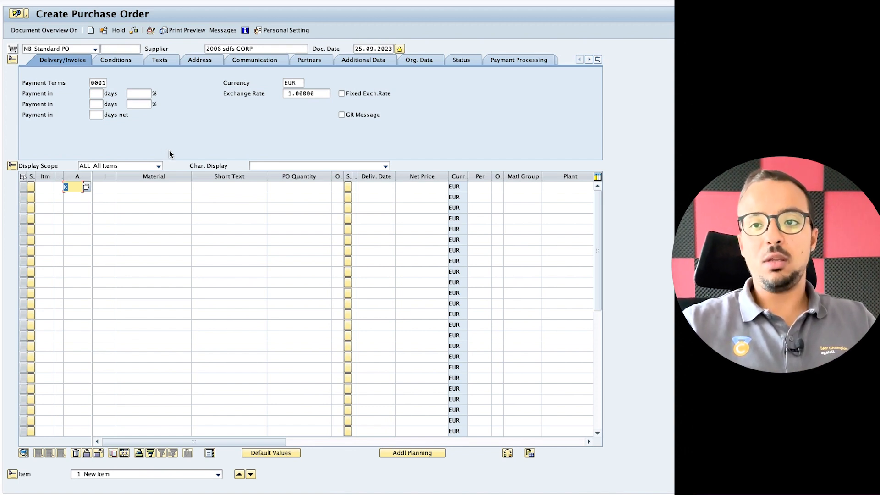
click(113, 184)
click(119, 186)
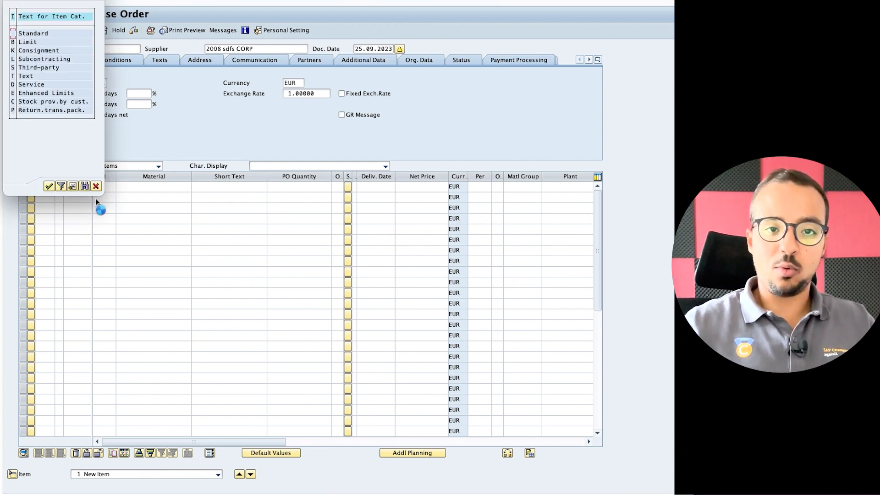
click(96, 186)
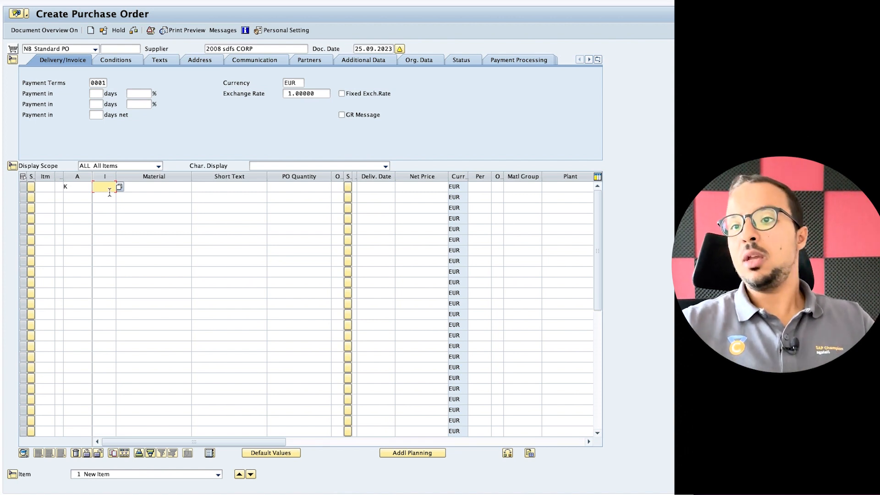
Pick material 1722 for item 10 from the previously entered values.
click(154, 191)
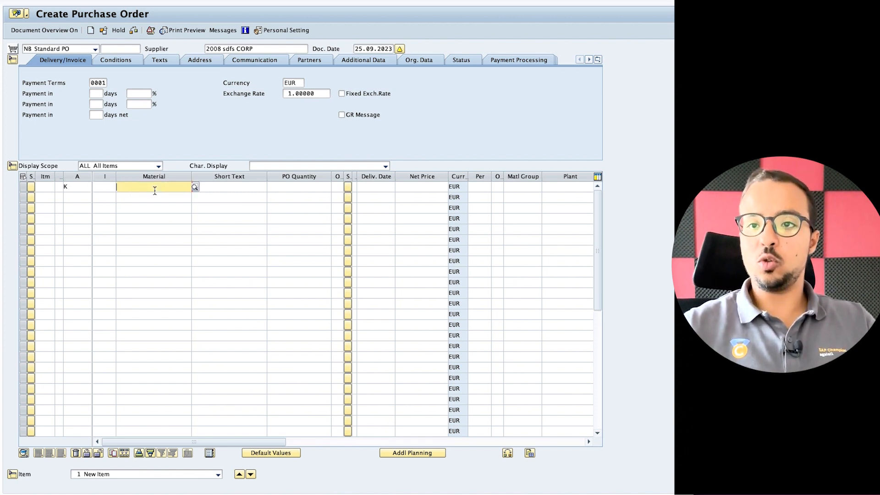
click(147, 191)
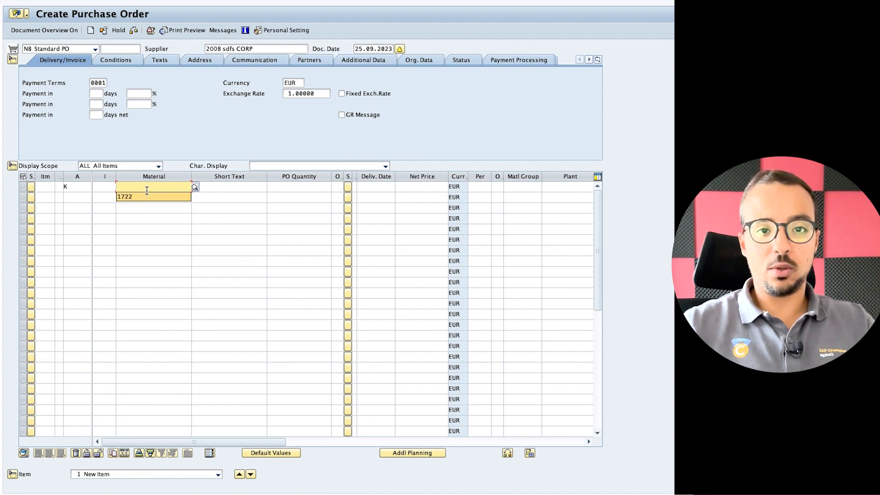
click(129, 196)
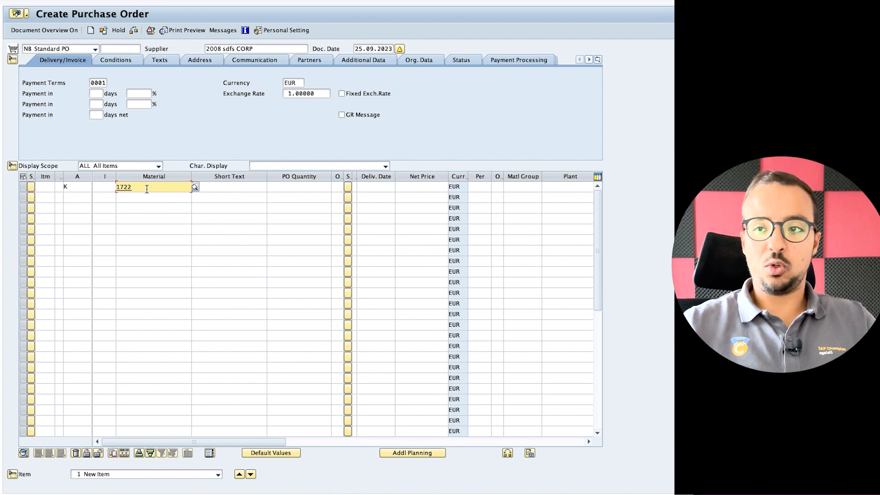
click(219, 189)
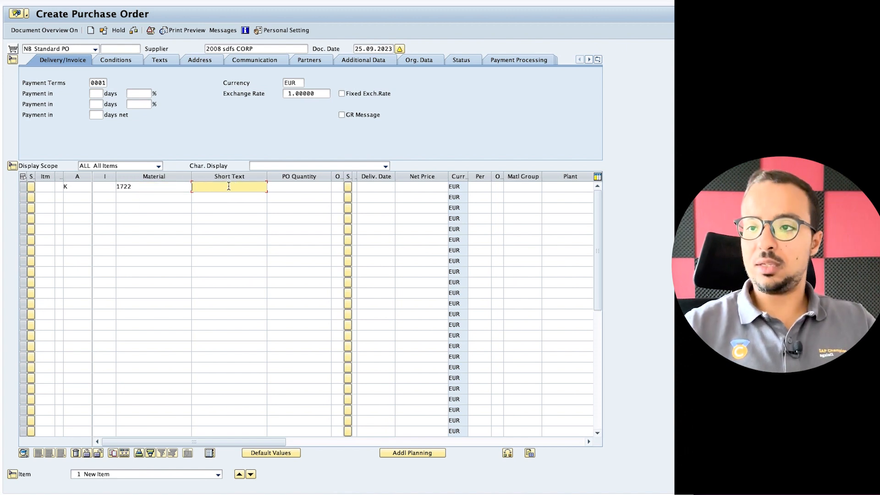
Give item 10 quantity 10, plant AG01 and net price 10.00 EUR.
click(312, 188)
text(10)
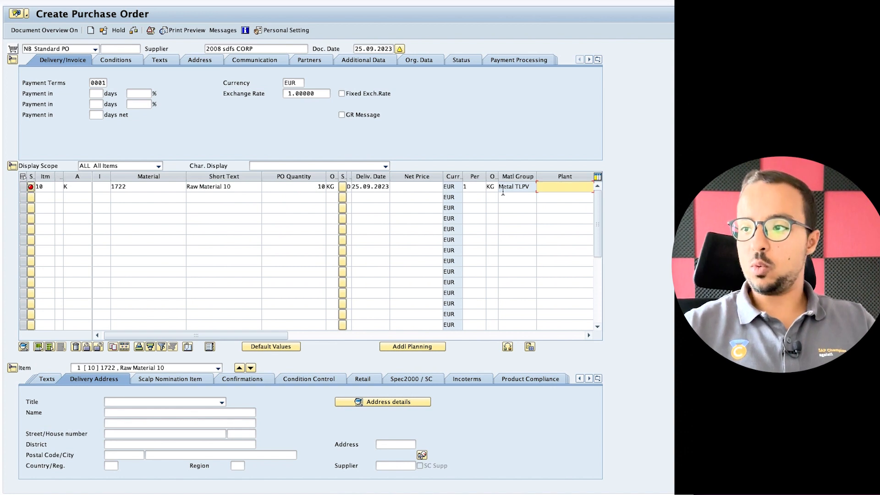
text(ag0)
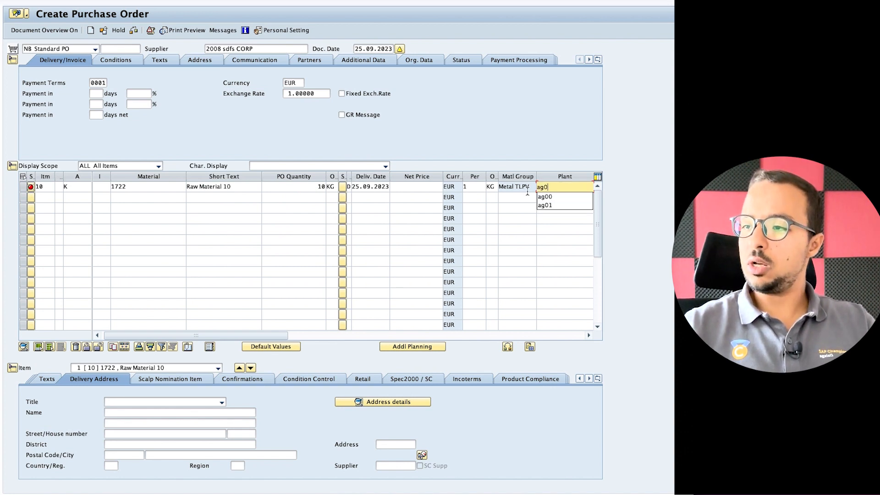
text(0)
key(BackSpace)
text(1)
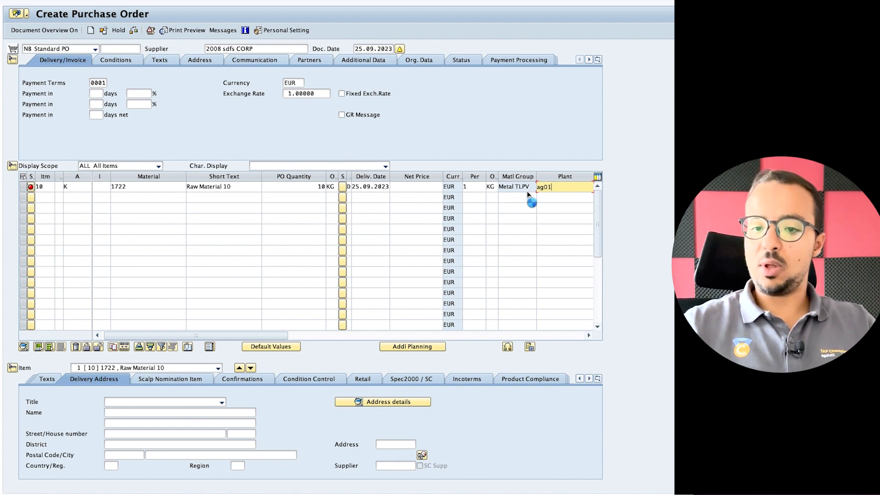
click(415, 188)
text(10)
key(Return)
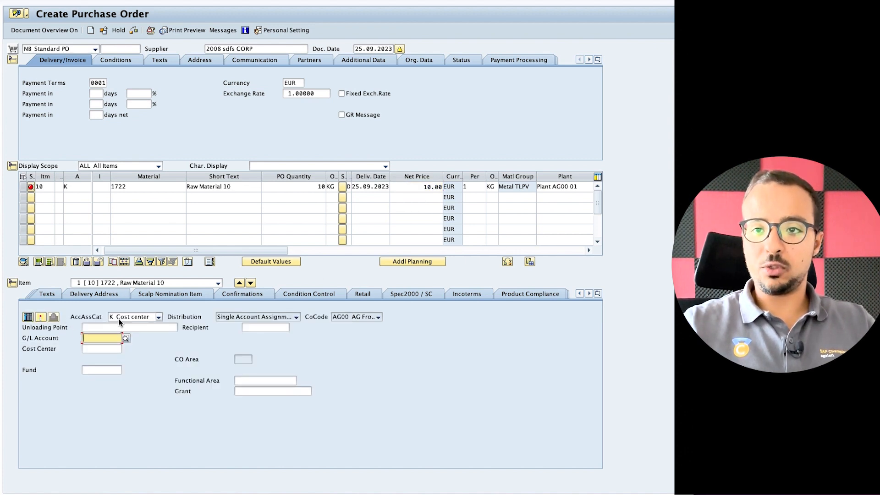
Assign item 10 to G/L account 310001 and cost center 1000.
double_click(65, 187)
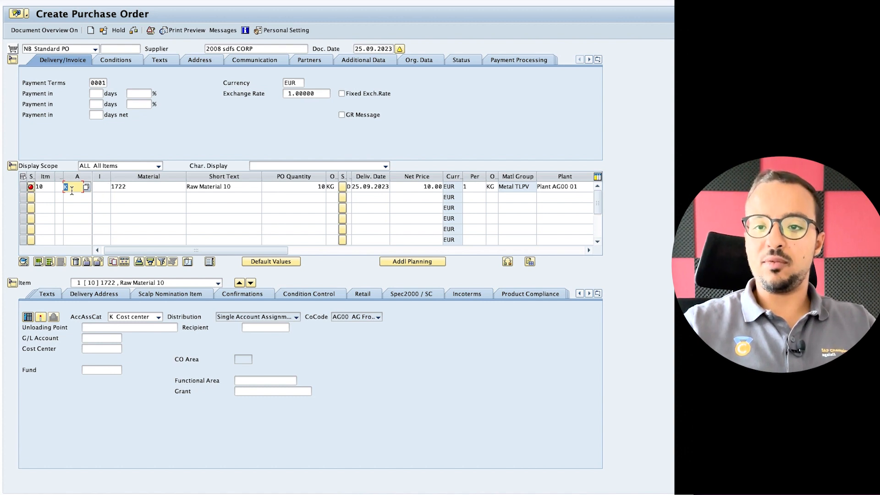
click(95, 340)
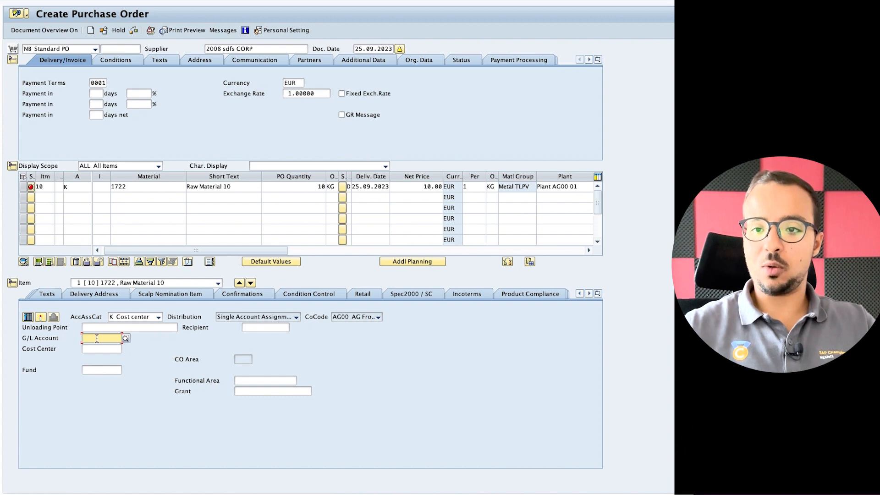
key(Down)
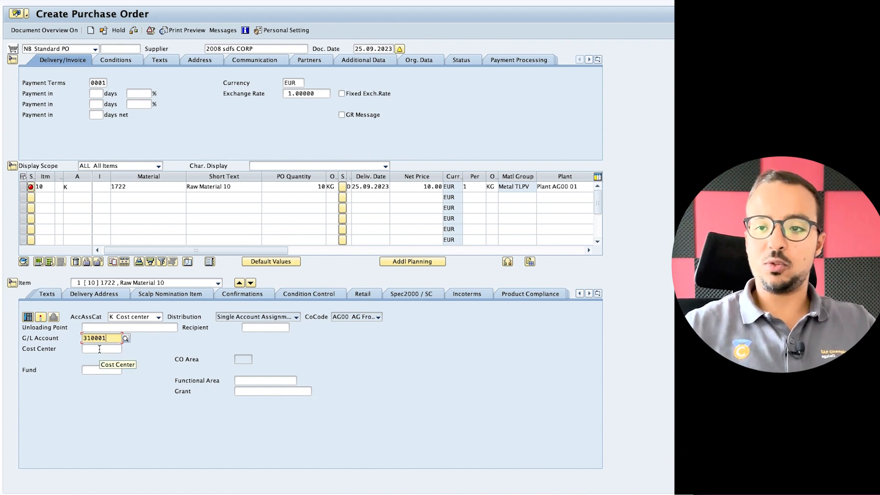
click(99, 349)
key(Down)
key(Return)
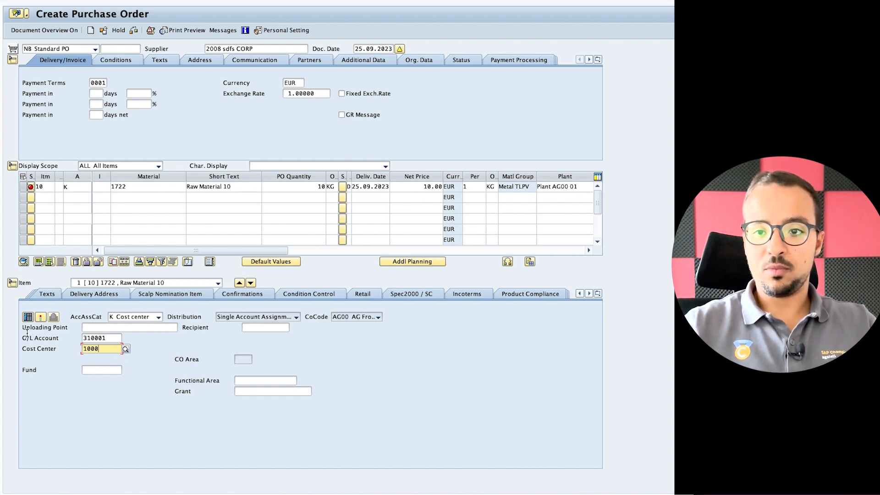
Try splitting item 10 into two 5 KG assignment lines, the second for cost center 2000.
click(28, 318)
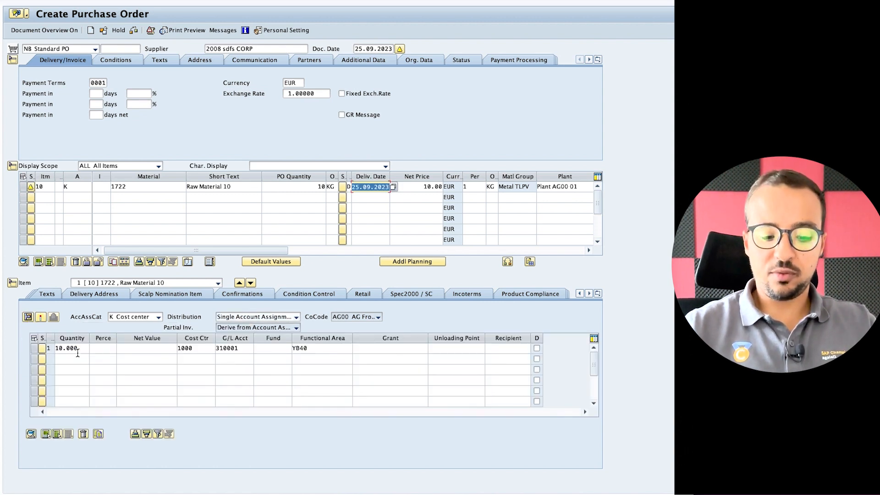
drag(83, 347, 39, 344)
text(5)
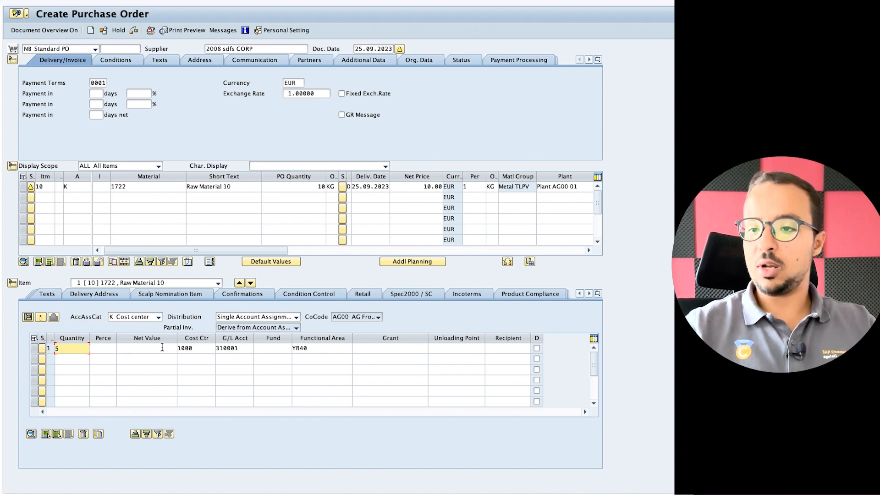
click(66, 357)
text(5)
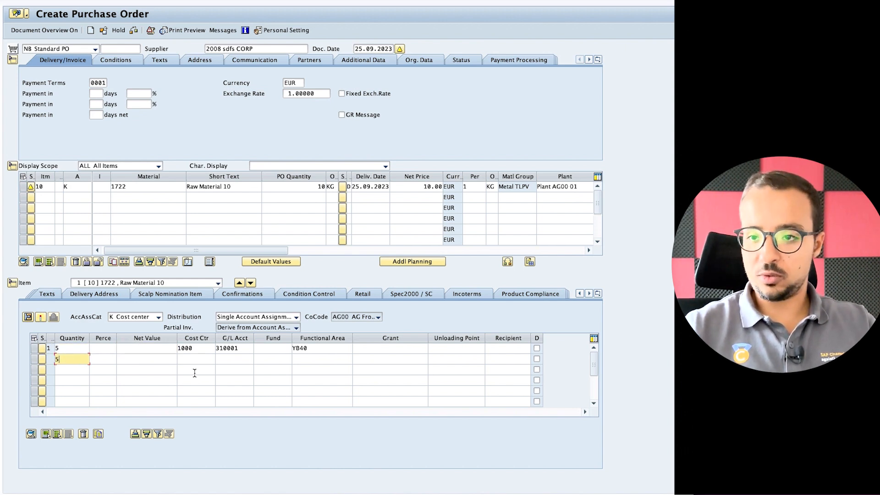
click(200, 359)
text(2000)
key(BackSpace)
key(BackSpace)
key(BackSpace)
Drop the second line and put the full quantity 10 back on one line.
key(BackSpace)
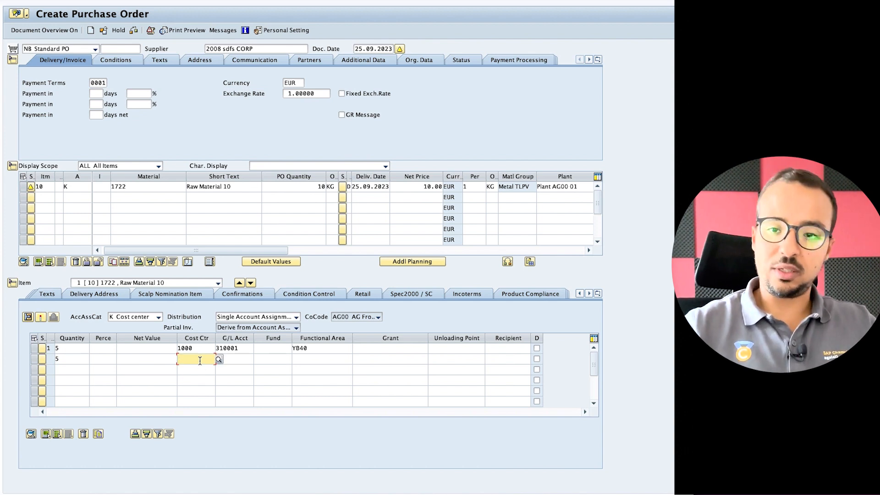
click(59, 359)
key(BackSpace)
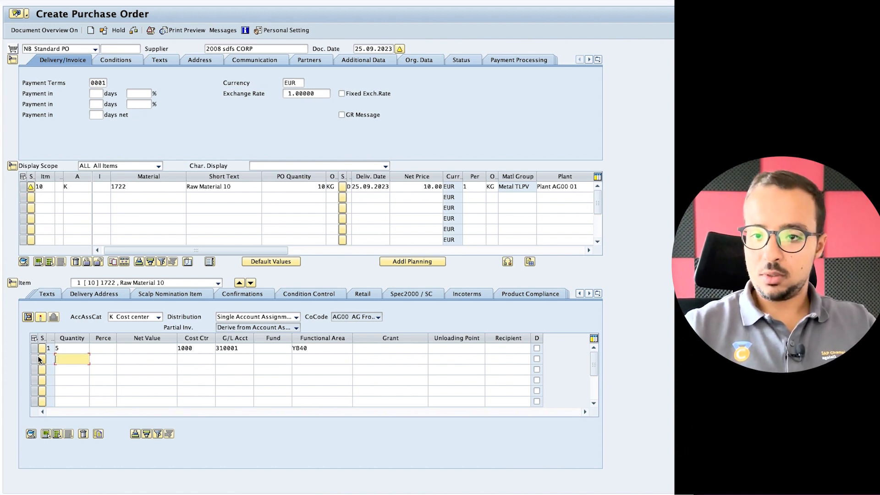
drag(59, 351, 42, 349)
text(10)
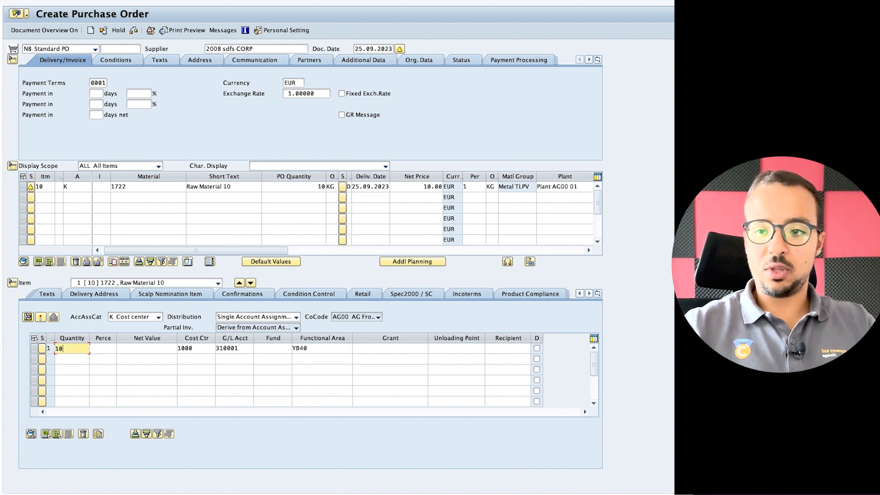
key(Return)
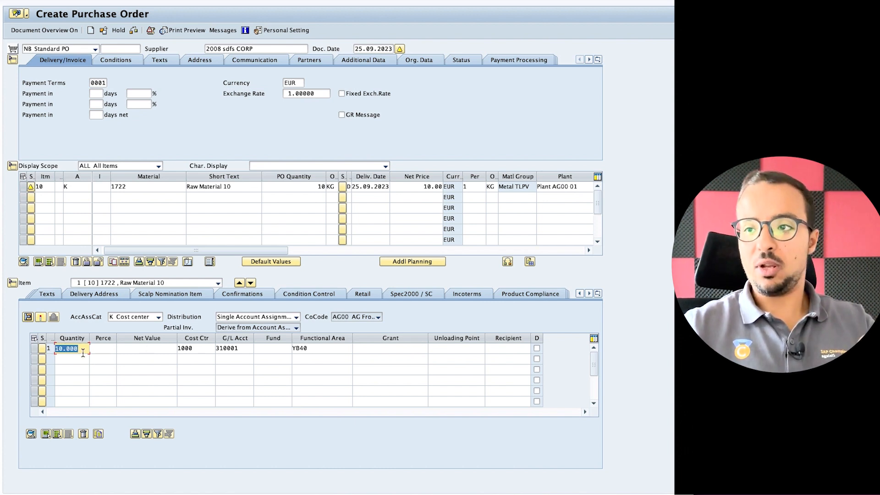
click(160, 348)
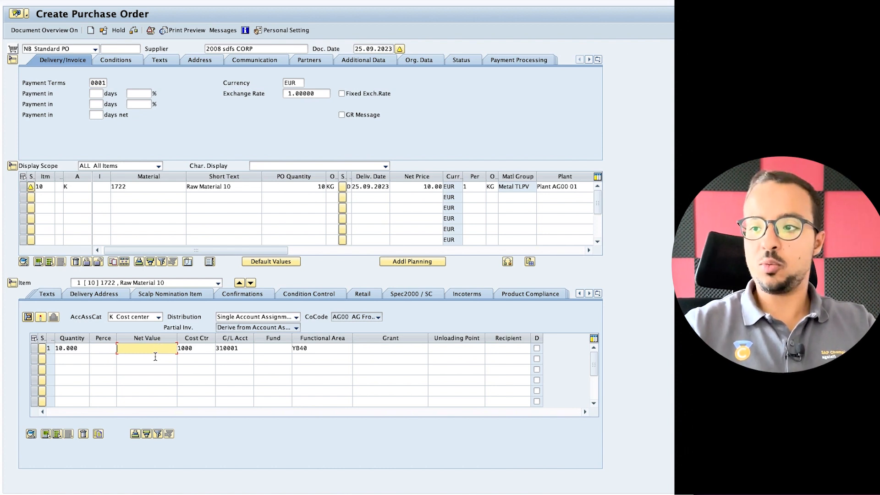
click(153, 359)
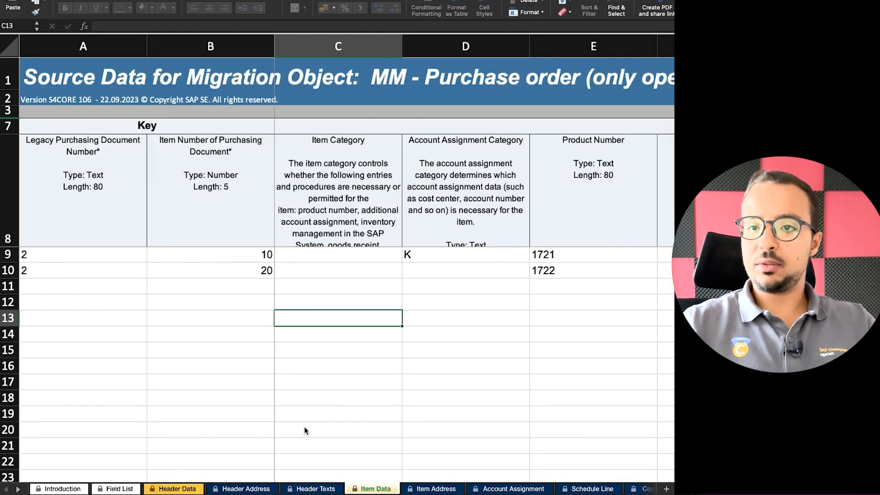
Check legacy PO 2's item numbers 10 and 20 on the Item Data sheet.
click(64, 253)
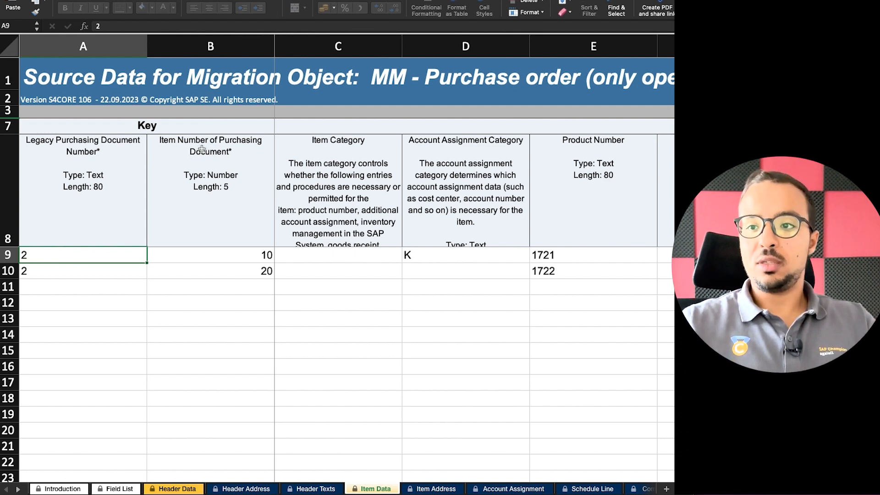
click(259, 258)
click(257, 271)
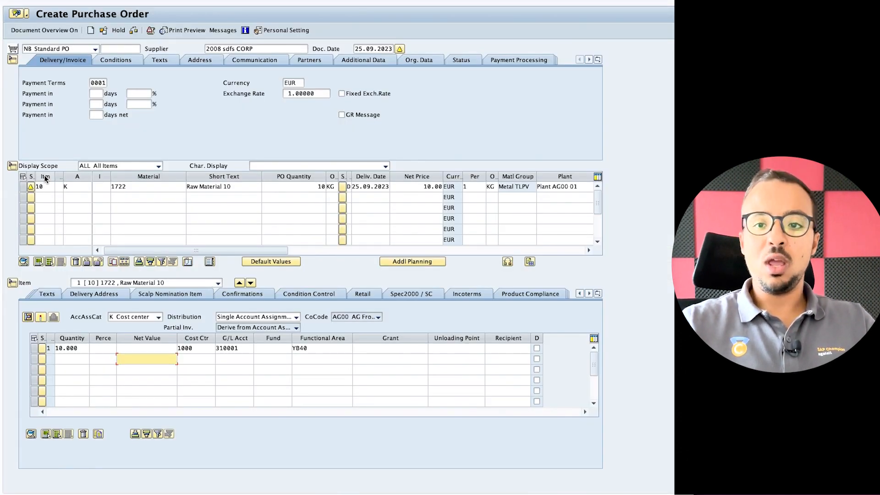
Add item 20 with material 1722 below item 10.
click(45, 187)
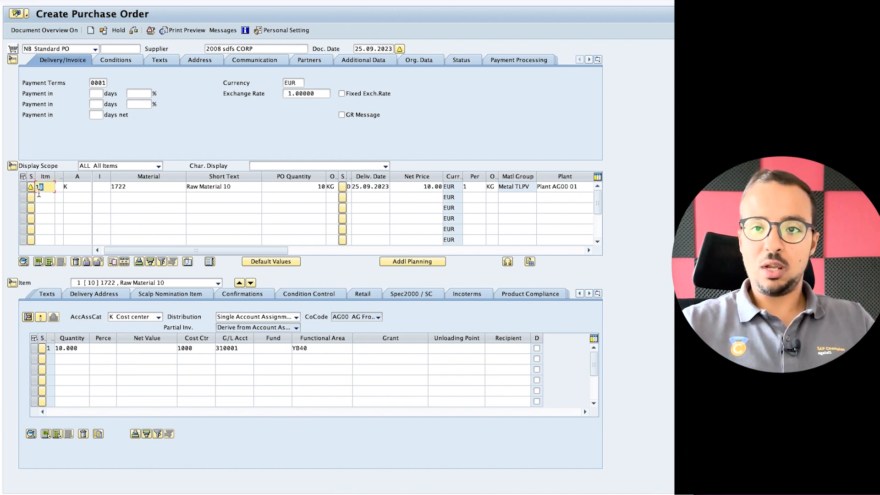
click(42, 198)
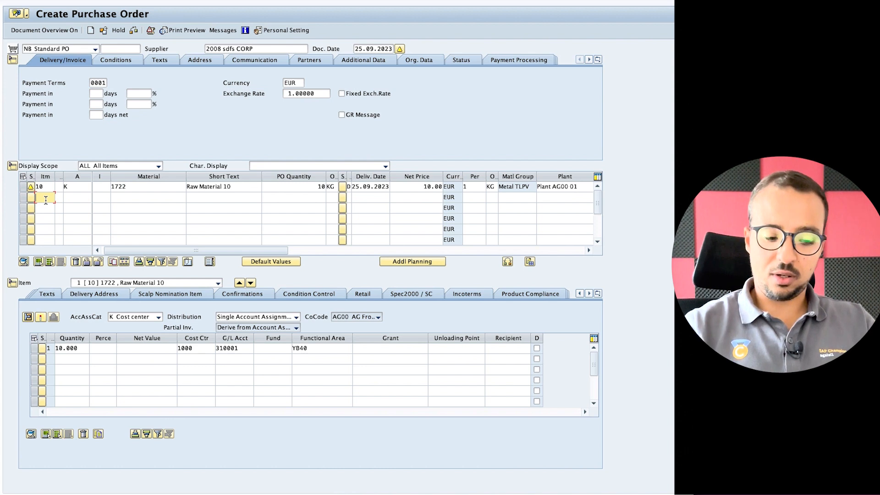
click(129, 196)
text(172)
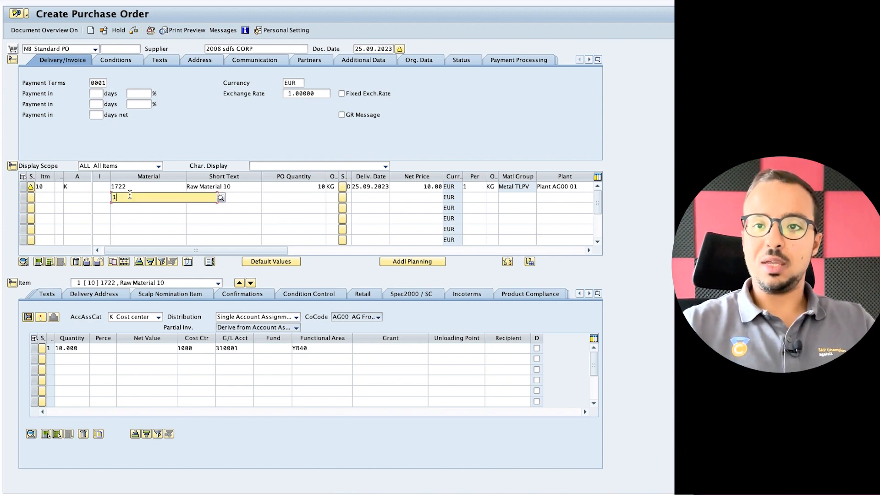
text(2)
key(Return)
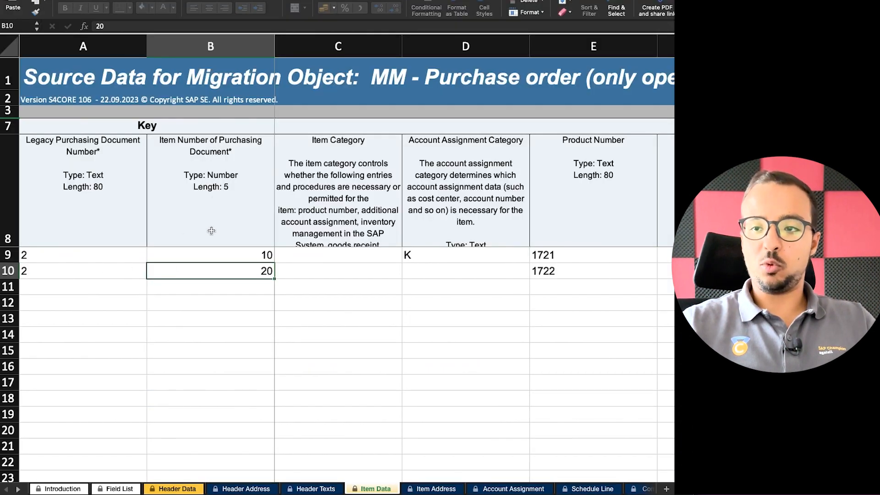
Compare items 10 and 20: item 10 has account assignment K, item 20's is blank.
click(229, 254)
click(230, 270)
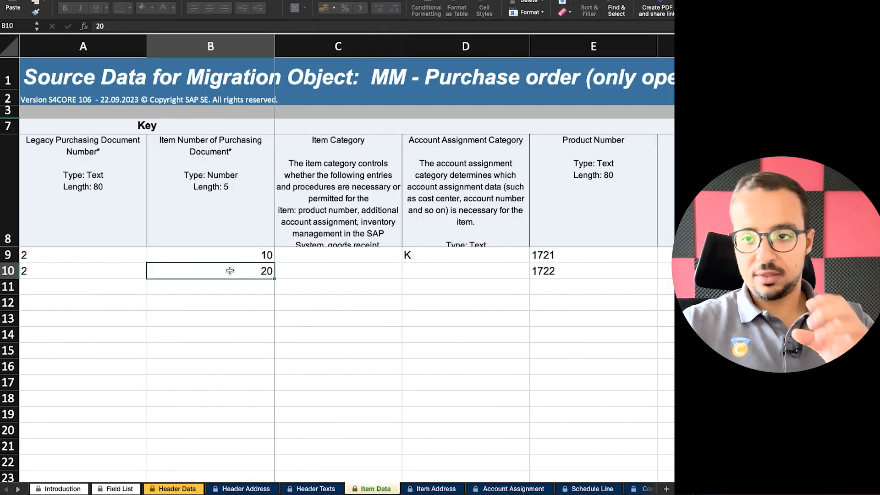
click(229, 285)
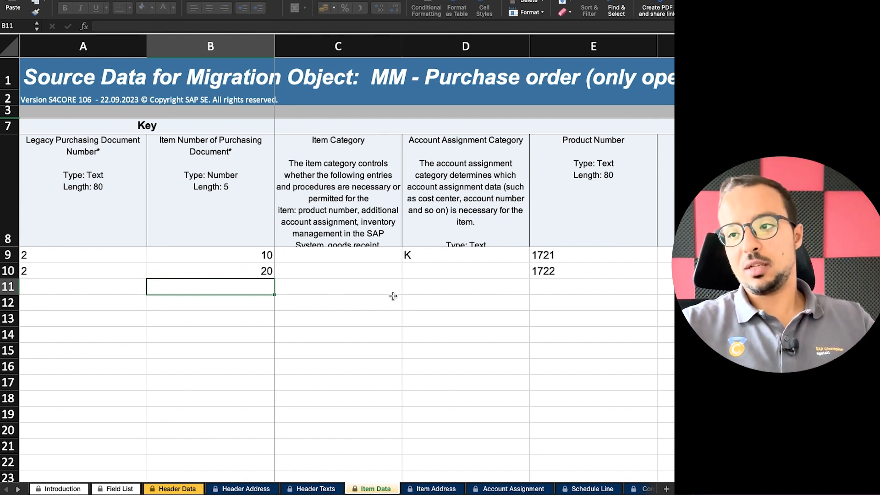
click(362, 260)
click(457, 258)
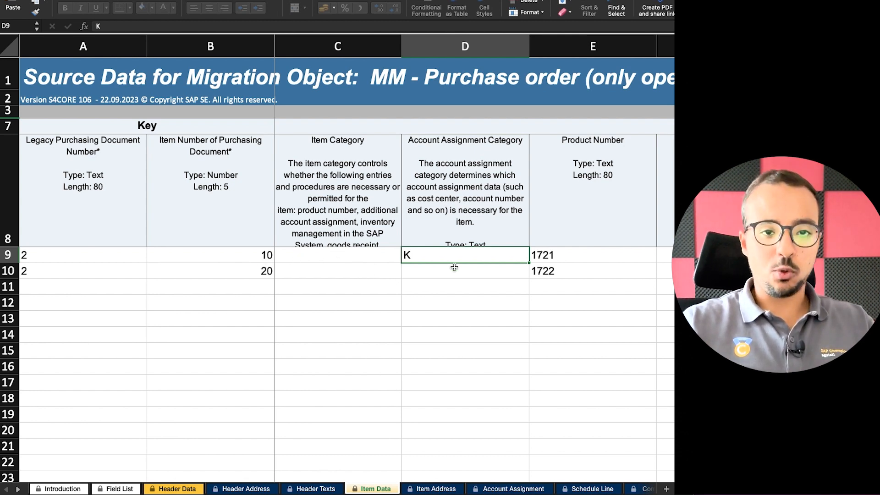
click(422, 273)
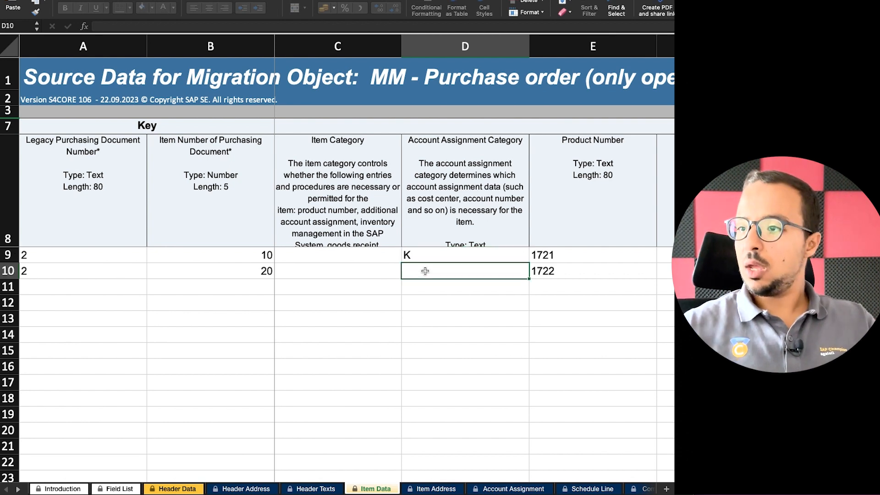
key(Up)
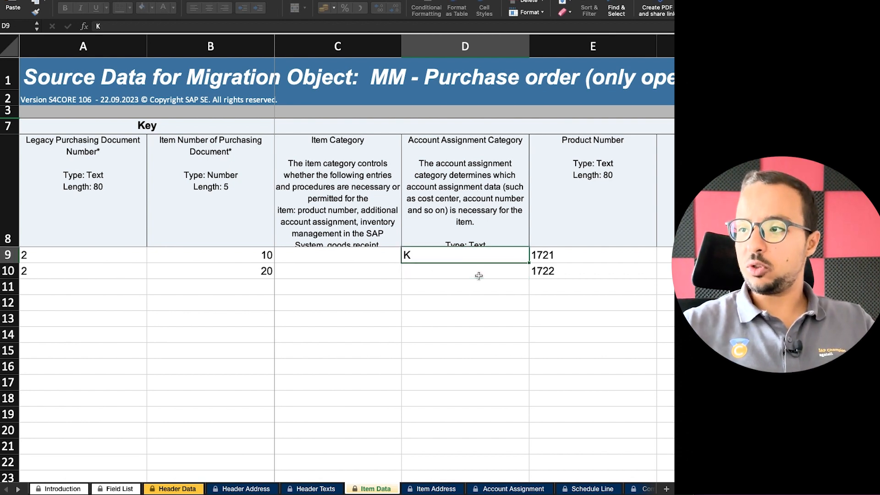
key(Right)
key(Right)
key(Right)
key(Right)
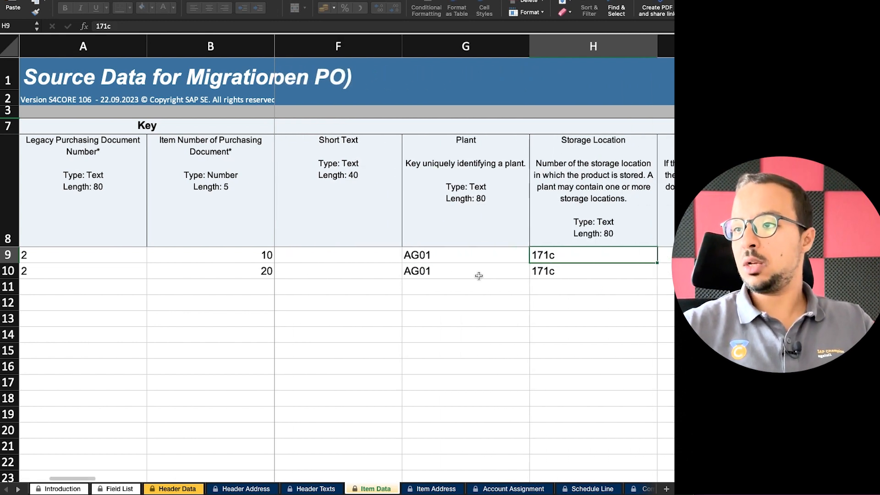
key(Right)
key(Right)
key(Right)
key(Right)
key(Right)
key(Right)
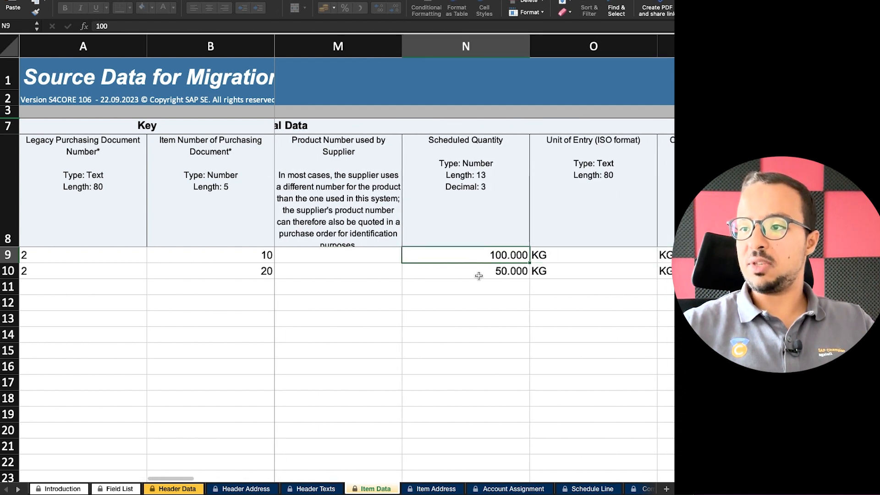
key(Up)
key(Left)
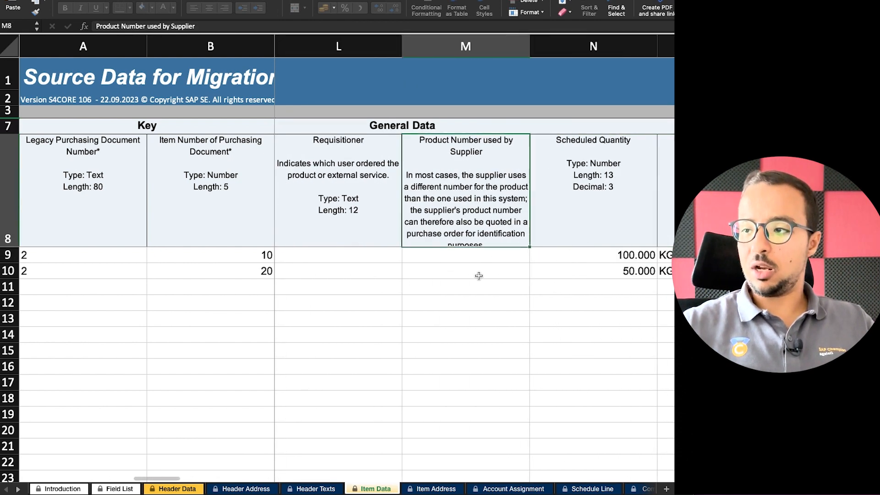
key(Down)
key(Right)
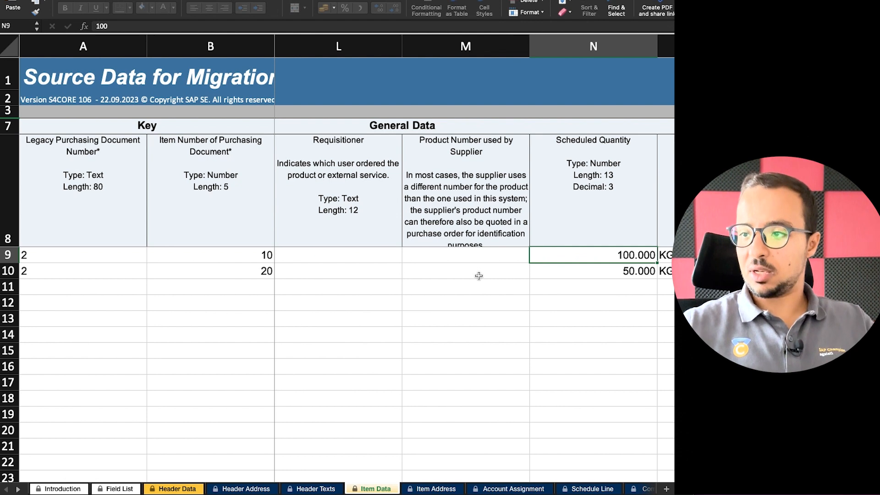
key(Right)
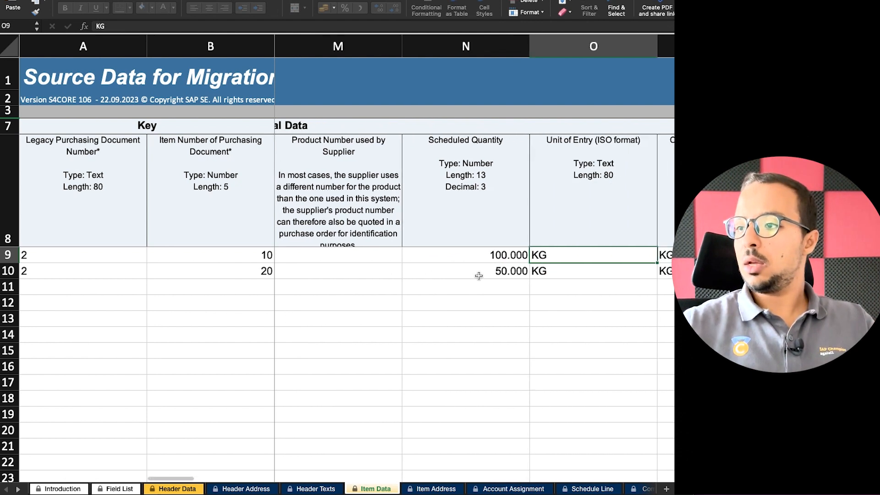
key(Down)
key(Left)
key(Right)
key(Right)
key(Right)
key(Left)
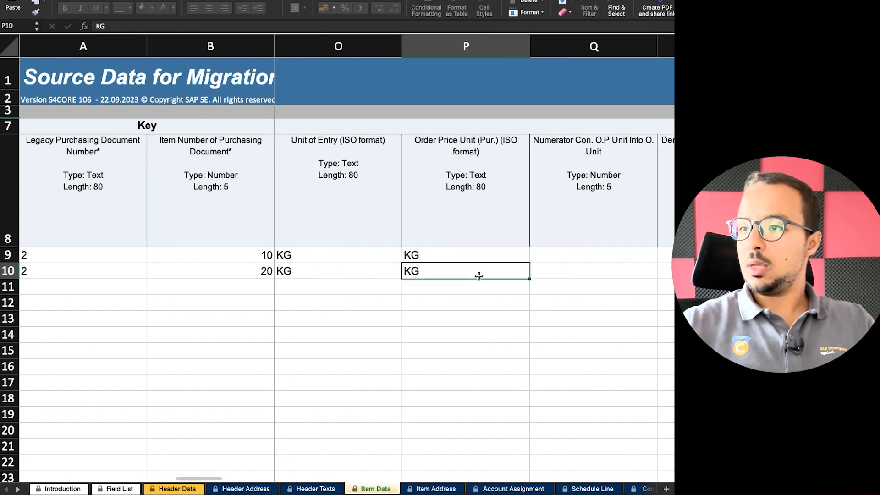
key(Up)
key(Right)
key(Right)
key(Left)
key(Left)
key(Left)
key(Left)
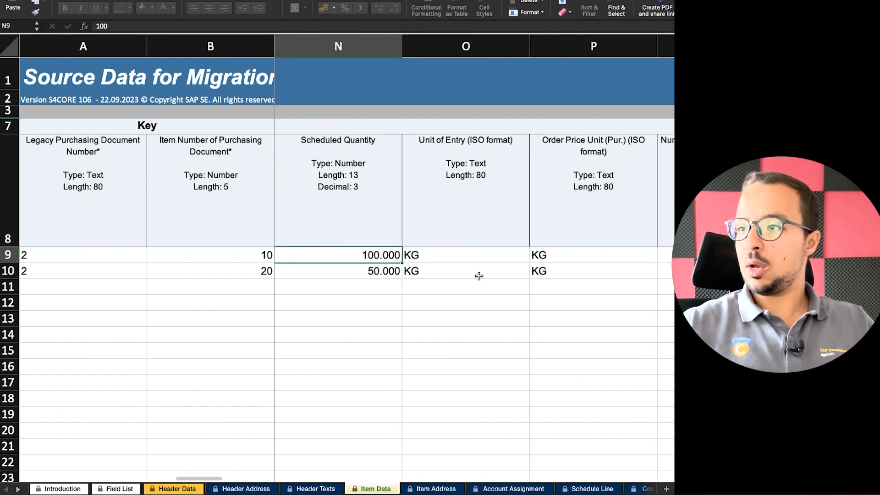
key(Right)
key(Right)
key(Left)
key(Right)
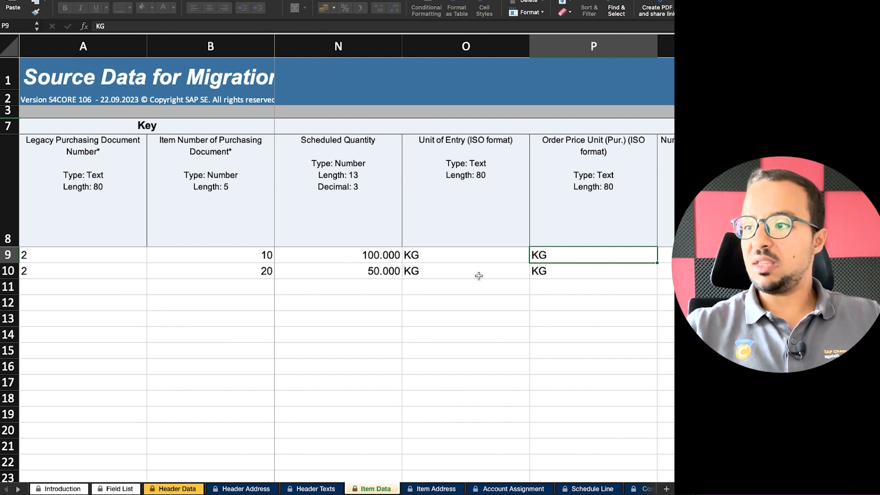
key(Right)
key(Right)
key(Right)
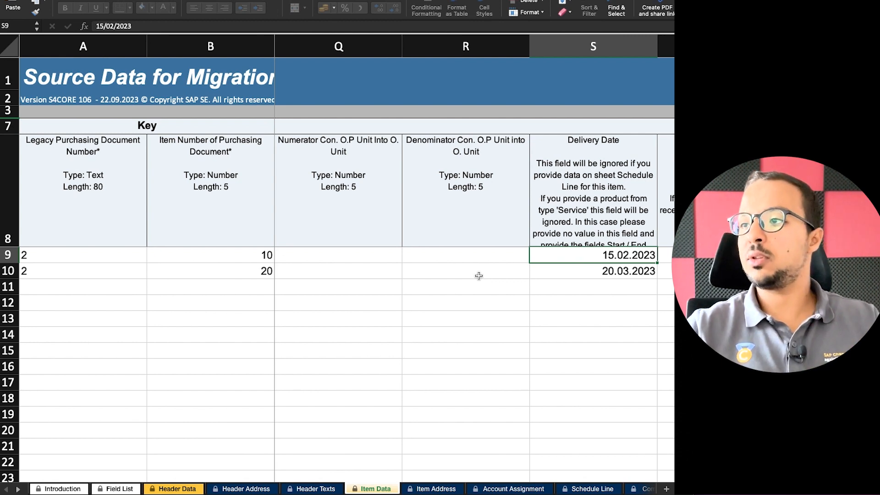
key(Right)
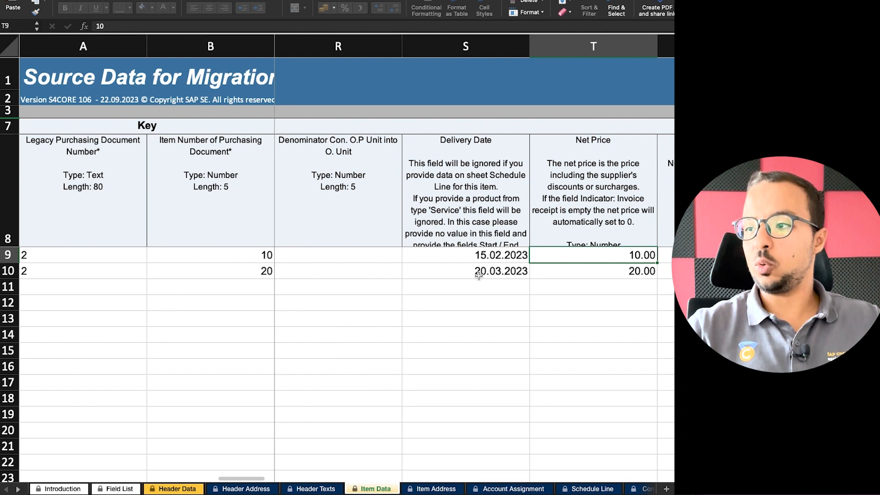
key(Down)
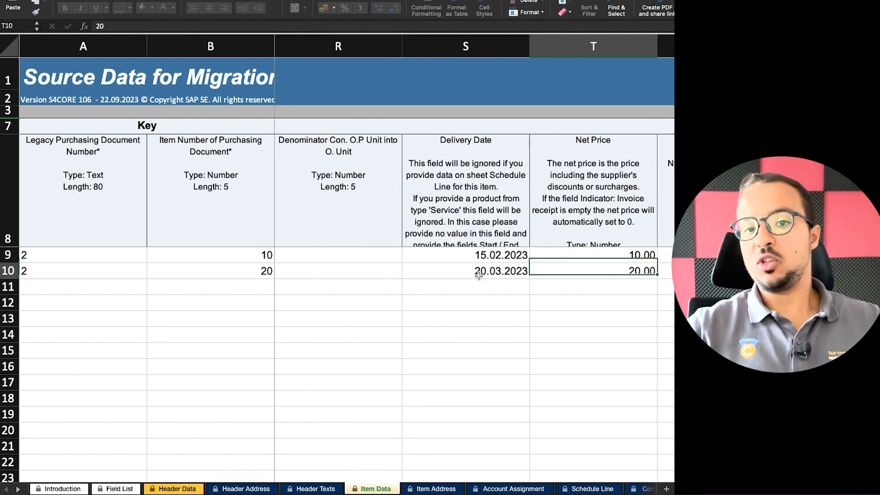
key(Right)
key(Right)
key(Left)
key(Up)
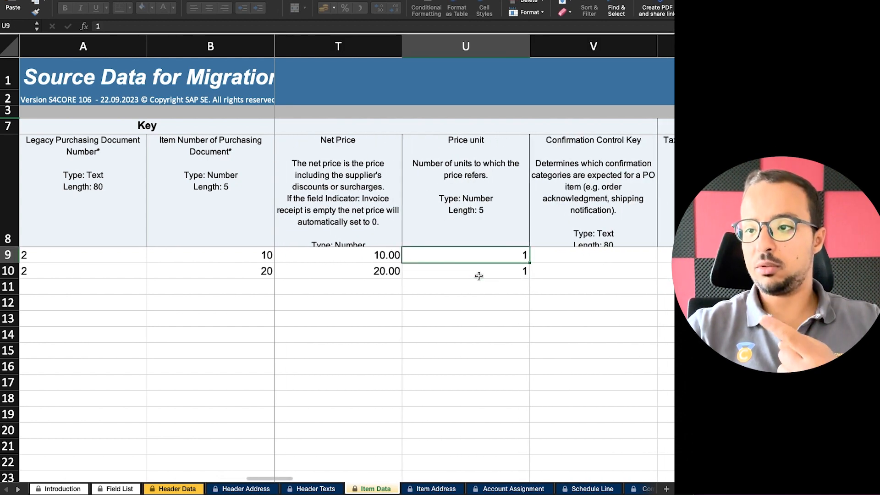
key(Left)
key(Right)
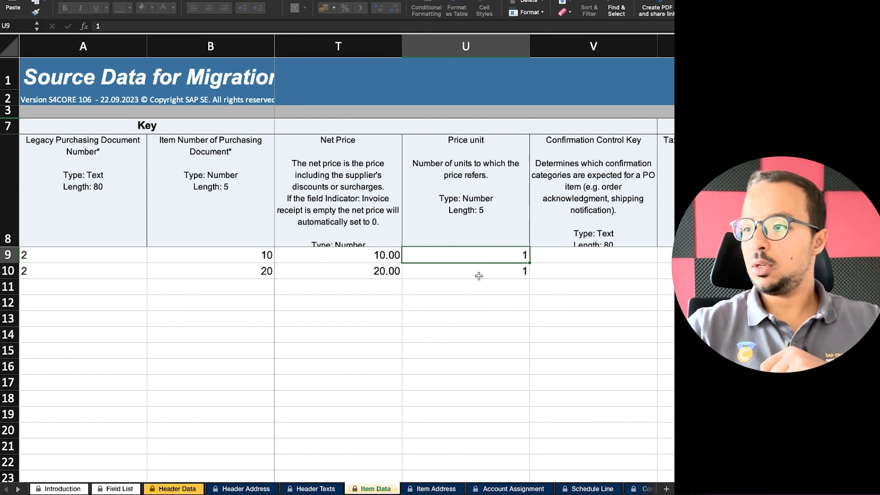
key(Down)
key(Left)
key(Right)
key(Right)
key(Right)
key(Right)
key(Right)
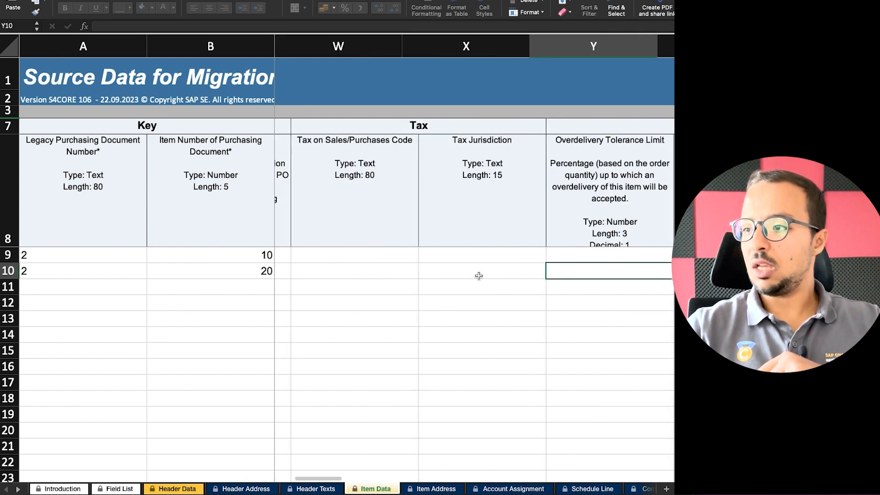
key(Right)
key(Right)
key(Right)
key(Right)
key(Right)
key(Right)
key(Right)
key(Right)
key(Right)
key(Right)
key(Right)
key(Right)
key(Right)
key(Right)
key(Right)
key(Right)
key(Right)
key(Right)
key(Right)
key(Right)
key(Right)
key(Right)
key(Right)
key(Right)
key(Right)
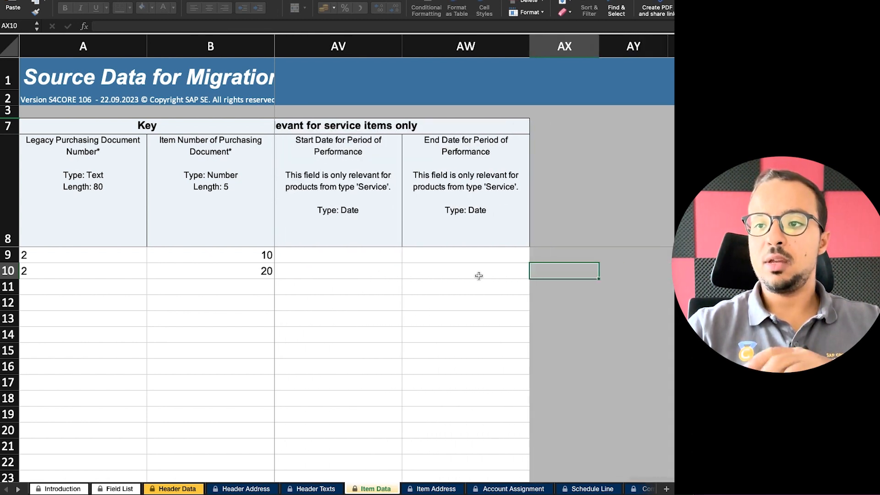
key(Left)
key(Left)
key(Left)
key(Left)
key(Left)
key(Left)
key(Left)
key(Left)
key(Left)
key(Left)
key(Left)
key(Left)
key(Left)
key(Left)
key(Left)
key(Left)
key(Left)
key(Left)
key(Left)
key(Left)
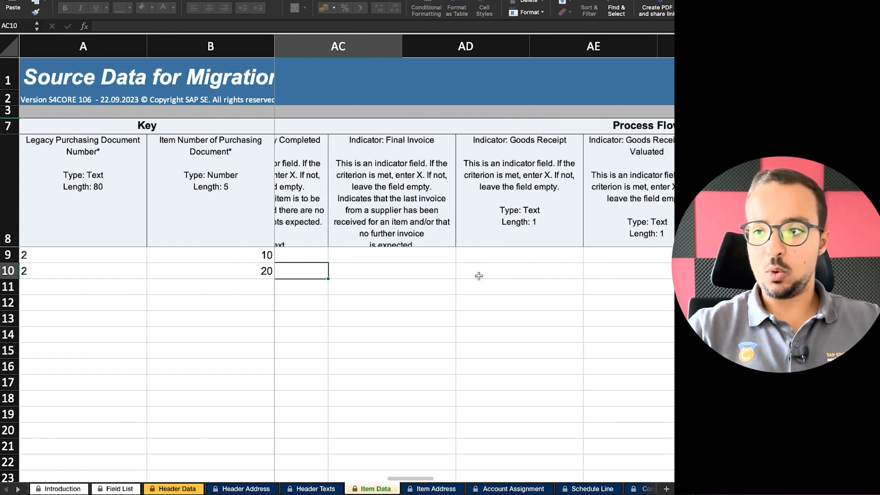
key(Left)
key(Left)
key(Left)
key(Left)
key(Left)
key(Left)
key(Left)
key(Left)
key(Left)
key(Left)
key(Left)
key(Left)
key(Left)
key(Left)
key(Left)
key(Left)
key(Left)
key(Left)
key(Left)
key(Left)
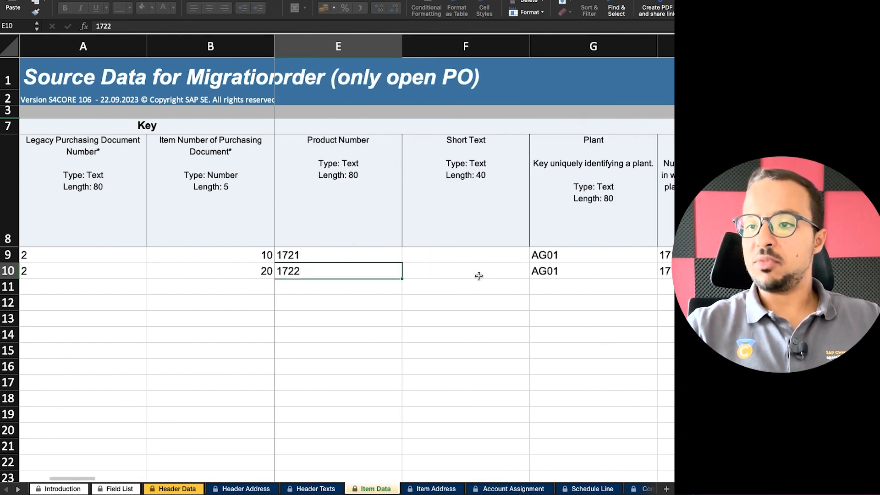
key(Left)
key(Left)
key(Left)
key(Left)
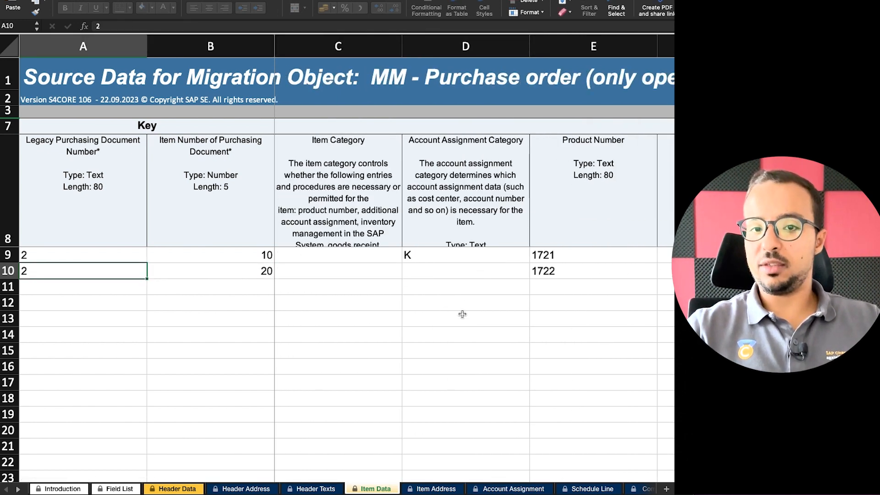
click(436, 255)
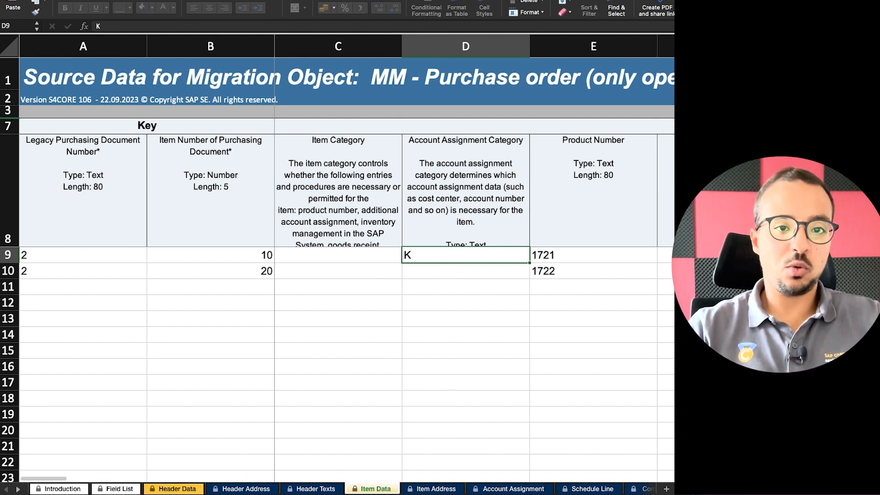
Inspect row 9 of the Account Assignment sheet: document 2, item 10, sequence 1.
click(500, 490)
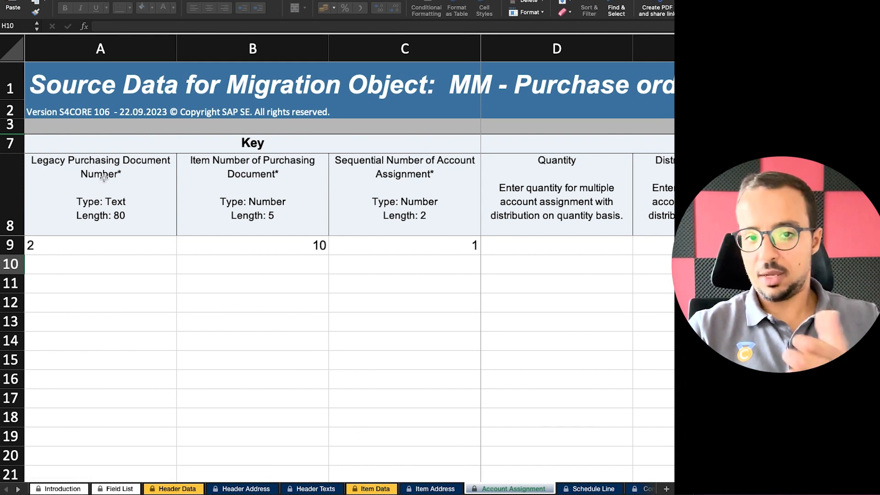
click(49, 245)
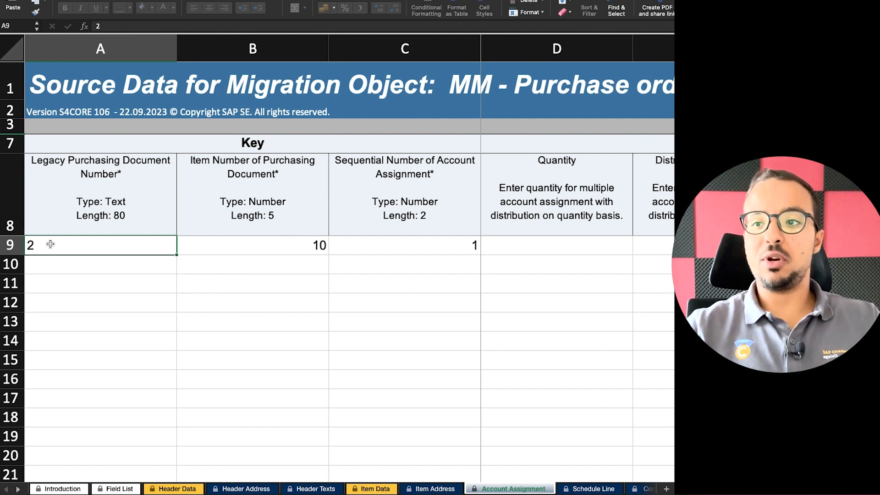
click(277, 247)
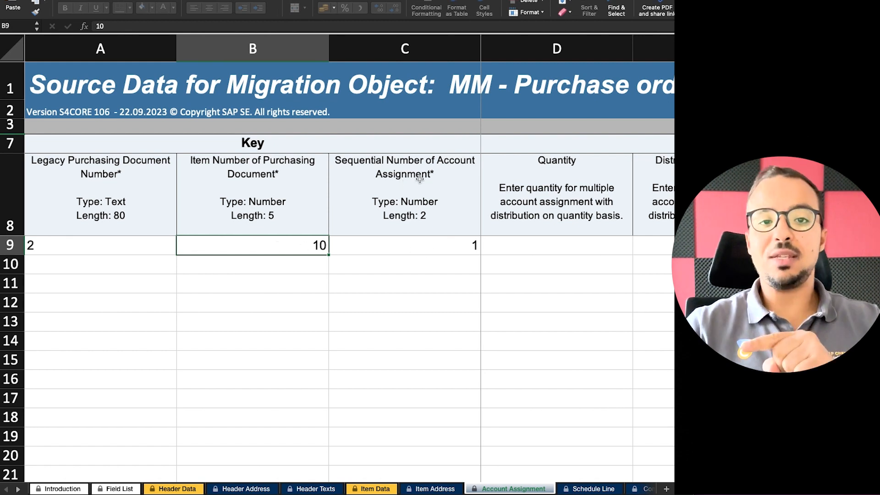
click(454, 245)
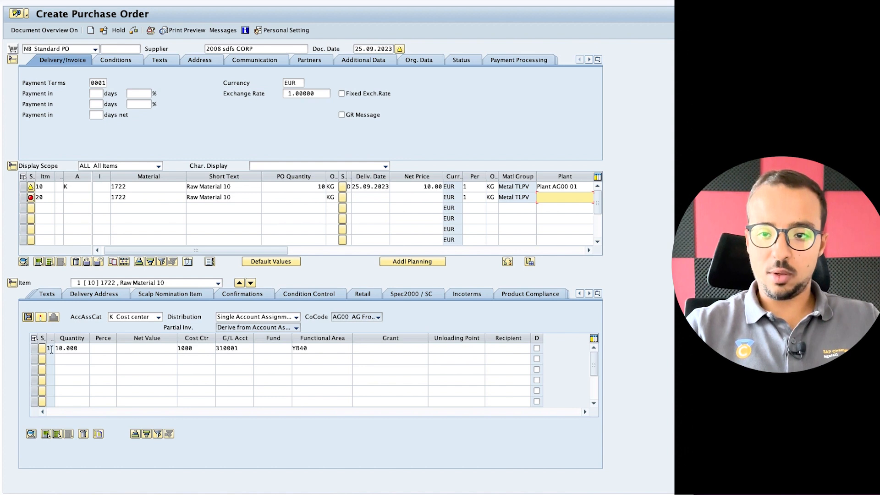
Reduce item 10's first account-assignment line quantity to 5.
click(63, 357)
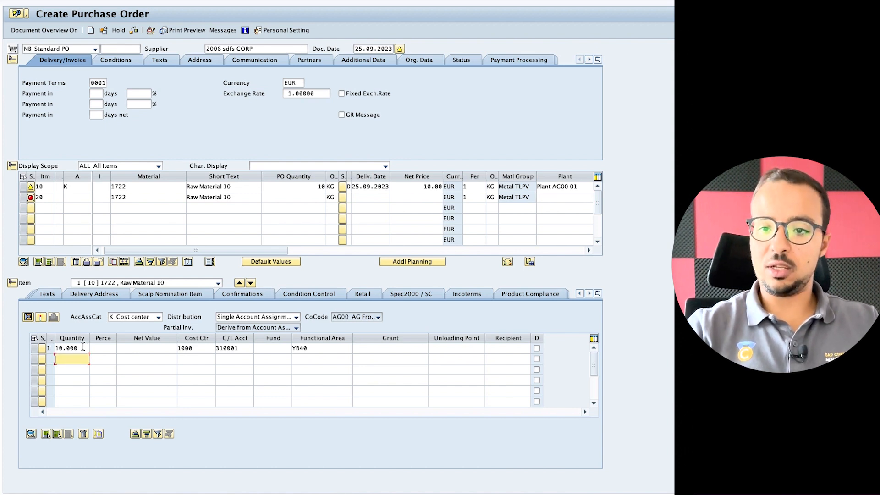
drag(83, 347, 6, 343)
text(50)
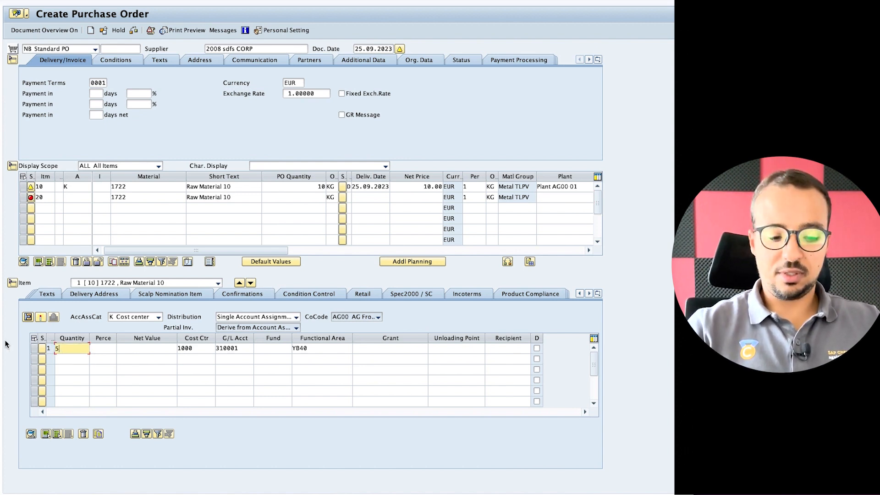
key(Return)
drag(84, 348, 34, 343)
text(5)
Add a second account-assignment line of quantity 5 charged to cost center 2000.
click(62, 359)
text(5)
click(198, 359)
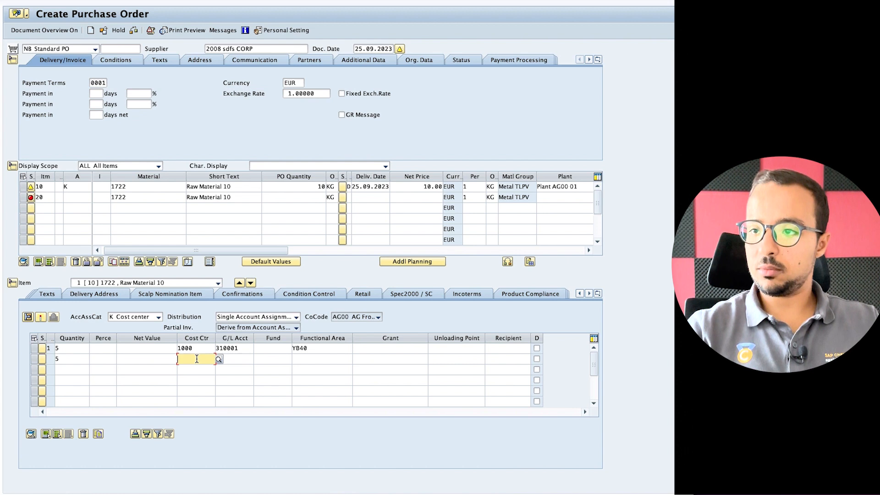
text(200)
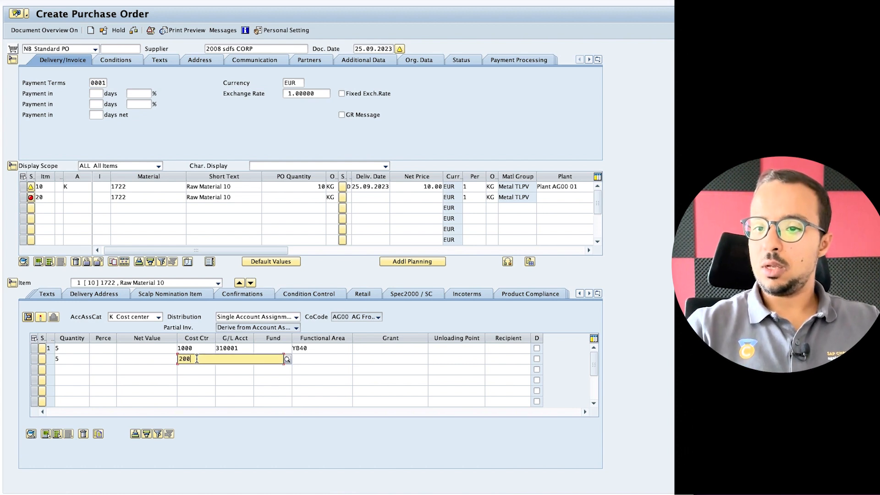
text(0)
key(Return)
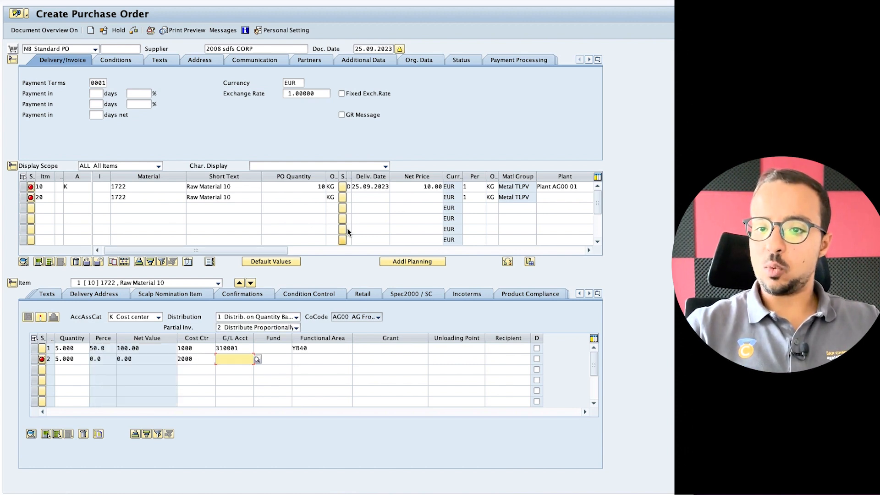
drag(54, 338, 151, 339)
click(61, 351)
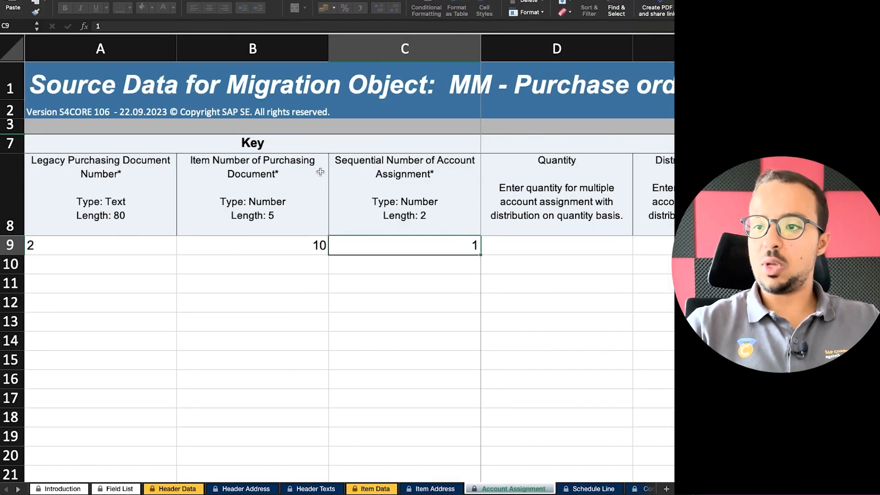
Locate the Quantity cell for document 2, item 10, sequence 1 in row 9.
click(291, 242)
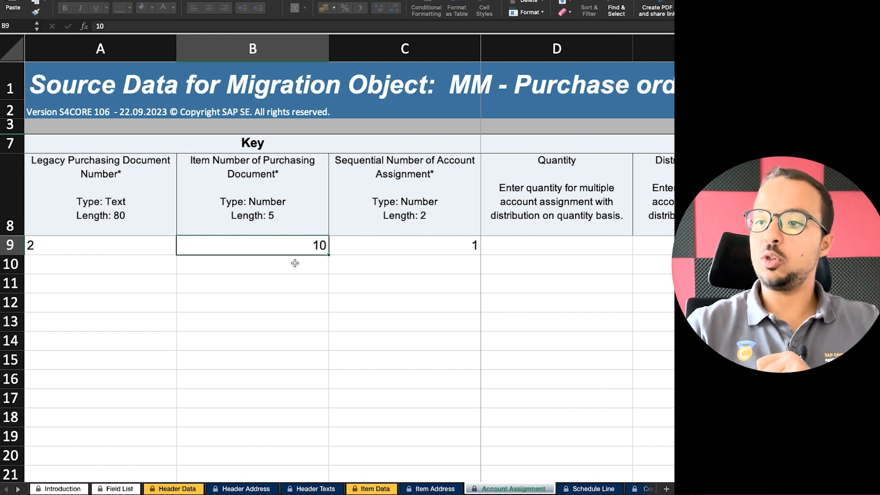
click(429, 260)
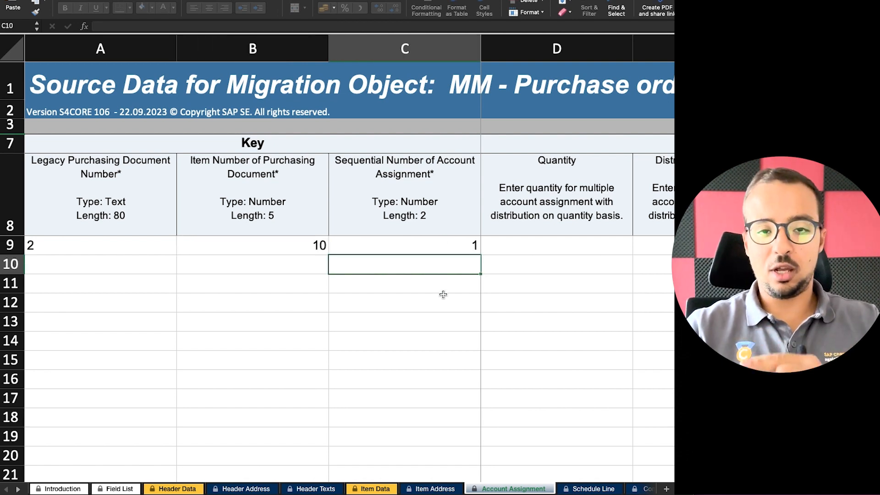
click(444, 242)
click(537, 249)
key(Right)
key(Left)
key(Right)
key(Right)
key(Right)
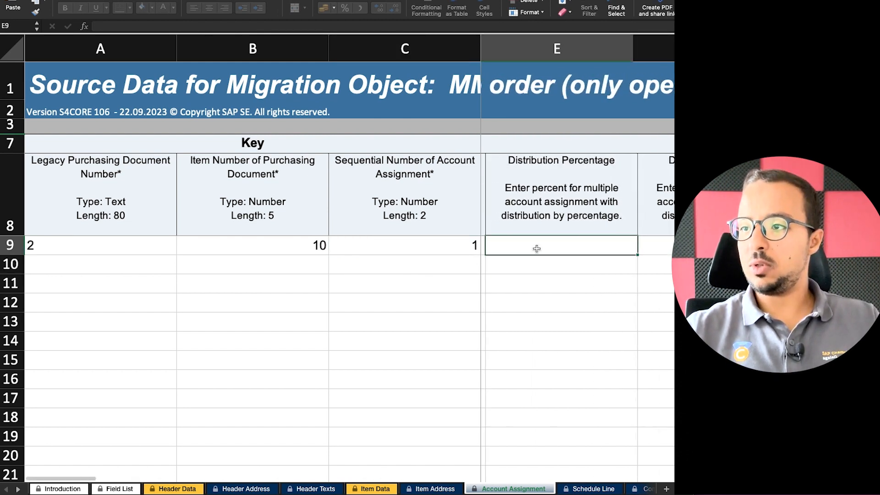
key(Left)
key(Left)
key(Left)
key(Left)
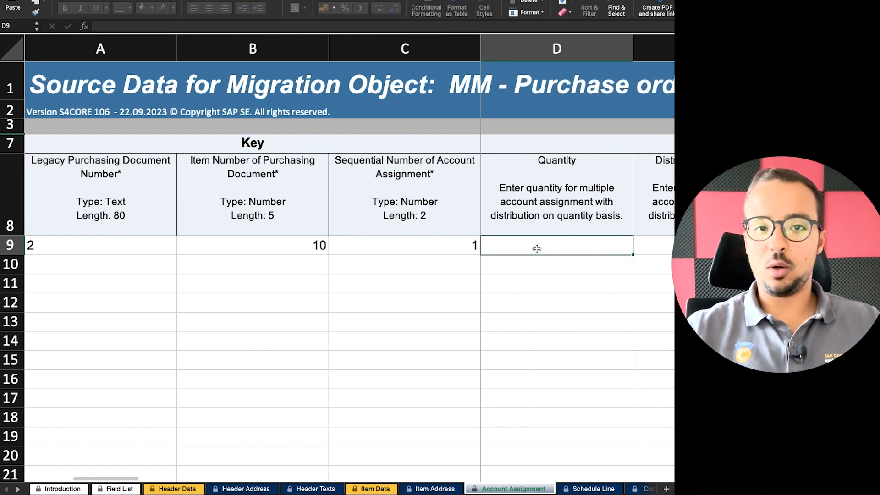
key(Right)
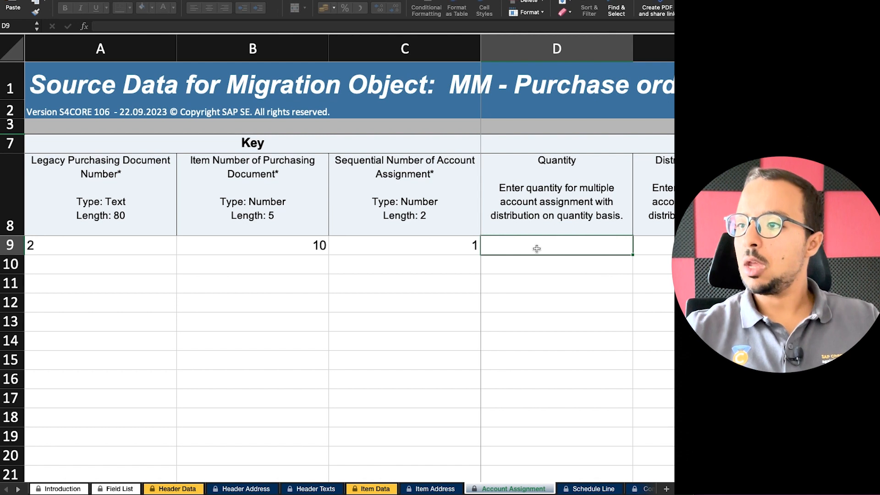
Enter quantity 50 and review G/L account 310001 and cost center 1000 in that row.
text(50)
key(Right)
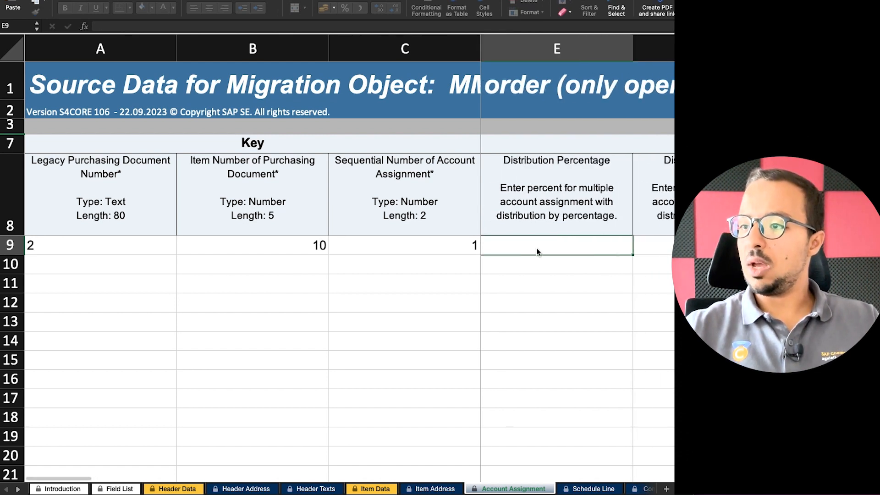
key(Right)
key(Right)
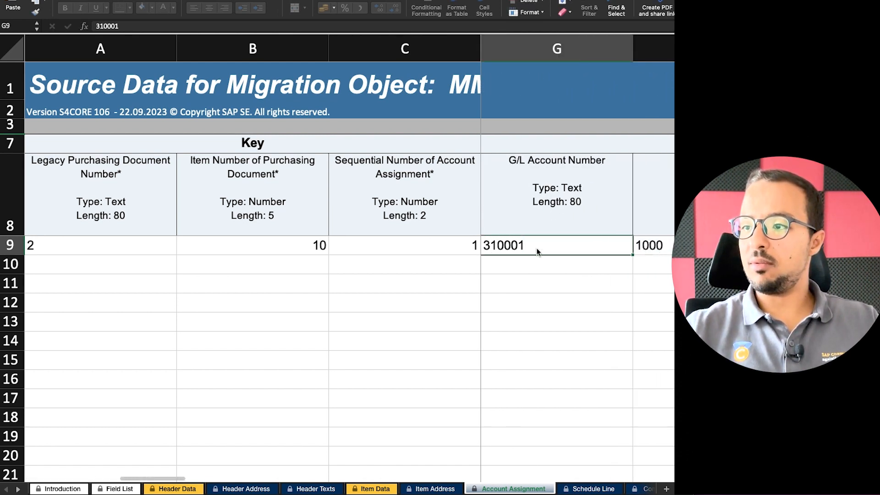
key(Right)
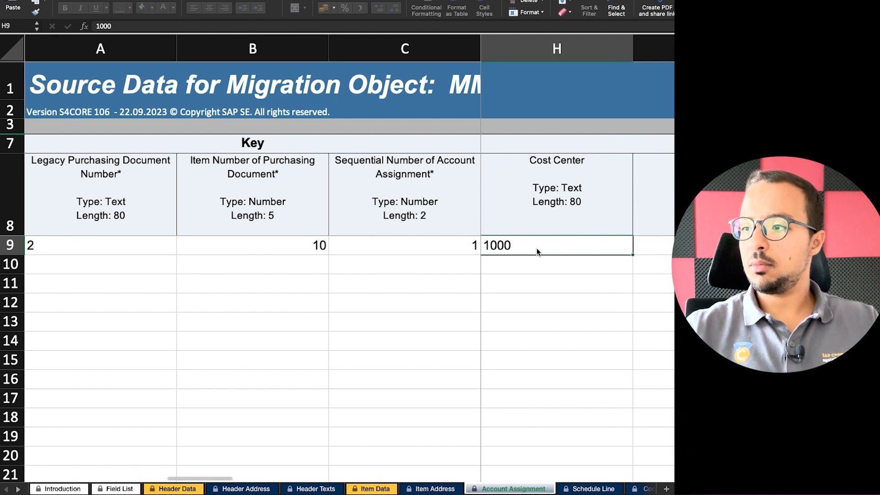
key(Right)
key(Right)
key(Right)
key(Right)
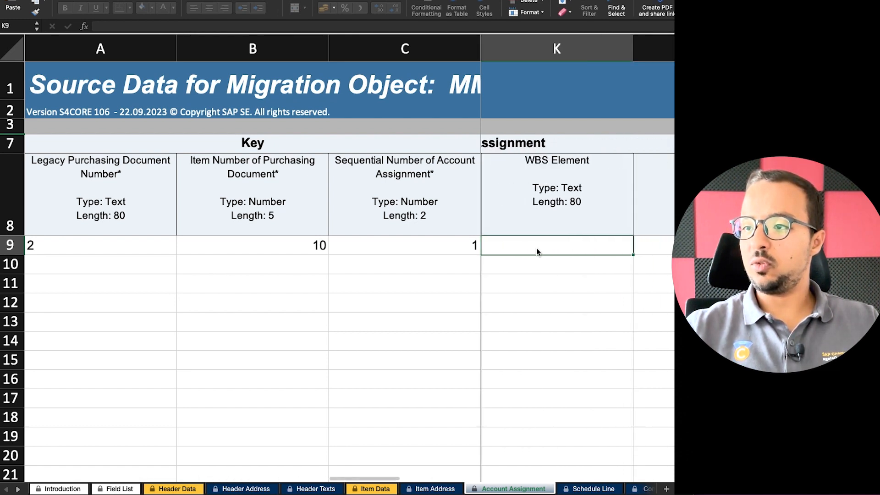
key(Right)
key(Right)
key(Right)
key(Right)
key(Right)
key(Right)
key(Right)
key(Left)
key(Left)
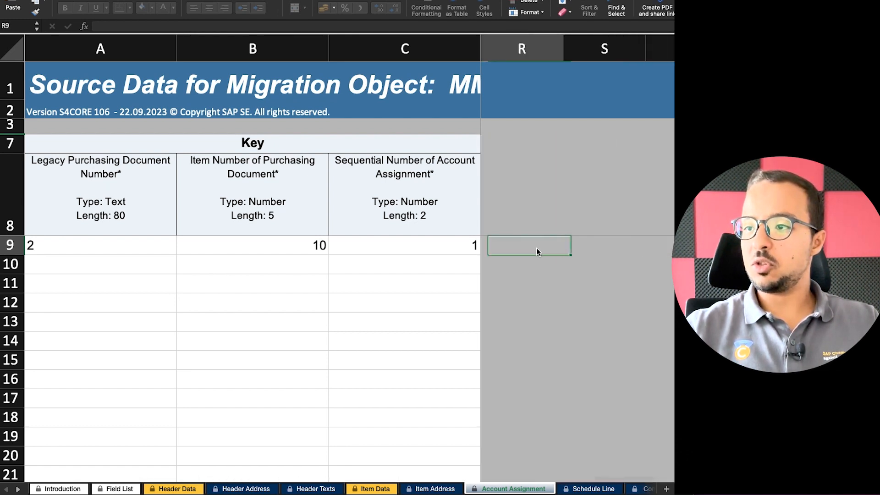
key(Left)
key(Left)
key(Left)
key(Left)
key(Left)
key(Left)
key(Left)
key(Left)
key(Left)
key(Left)
key(Left)
key(Left)
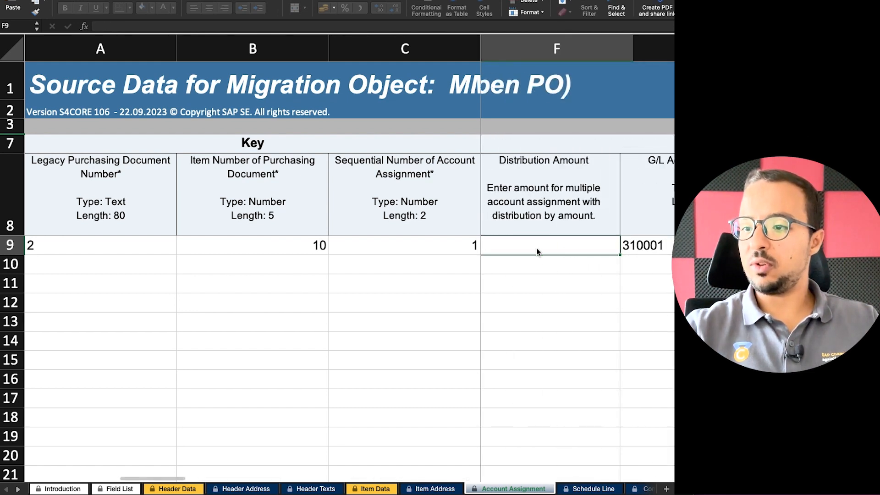
key(Left)
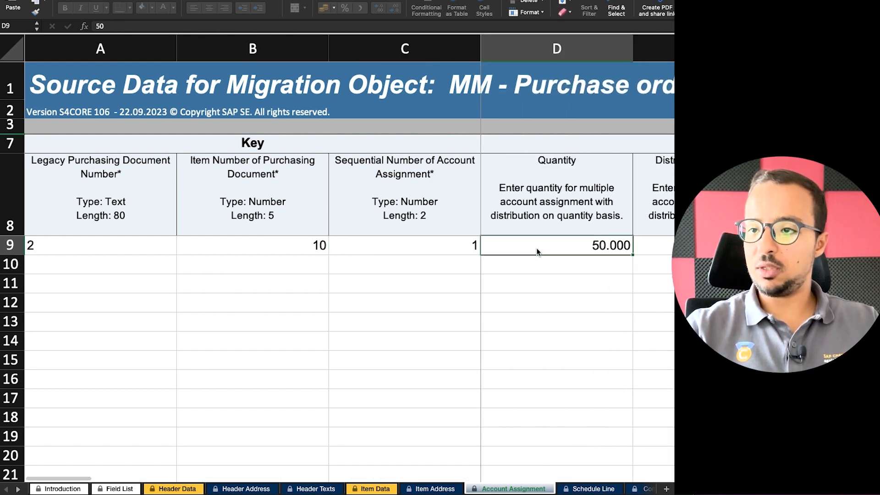
Check item 10's scheduled quantity on the Item Data sheet.
click(371, 489)
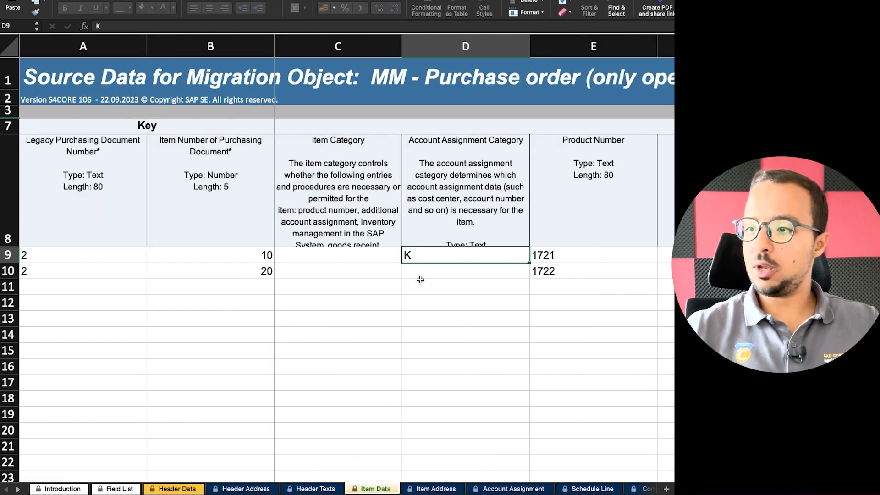
click(544, 271)
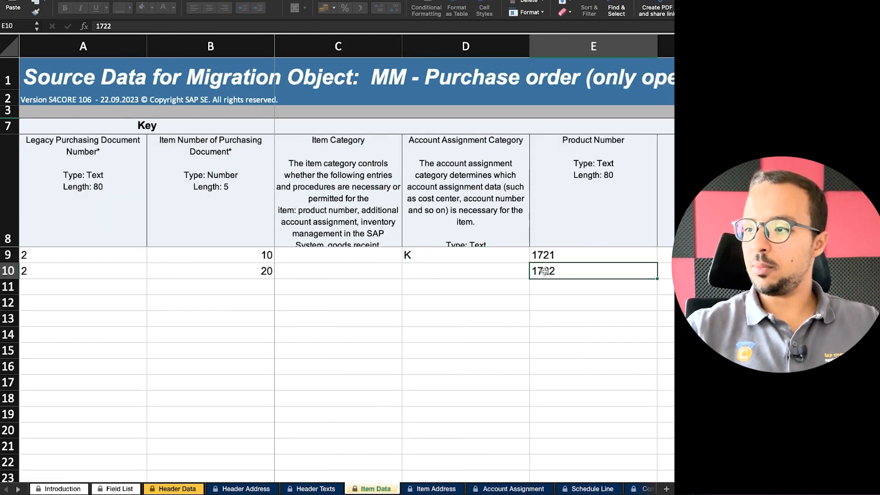
key(Right)
key(Right)
key(Right)
key(Right)
key(Right)
key(Right)
key(Right)
key(Right)
key(Right)
key(Right)
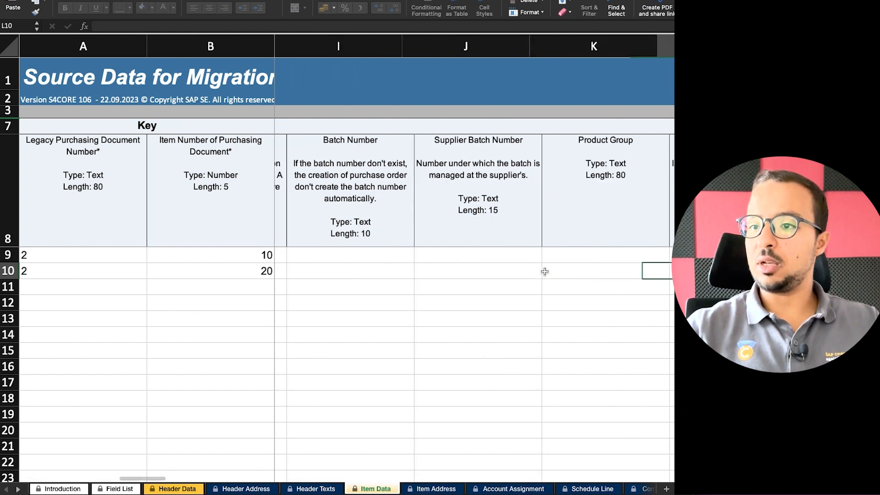
key(Right)
key(Left)
key(Left)
key(Up)
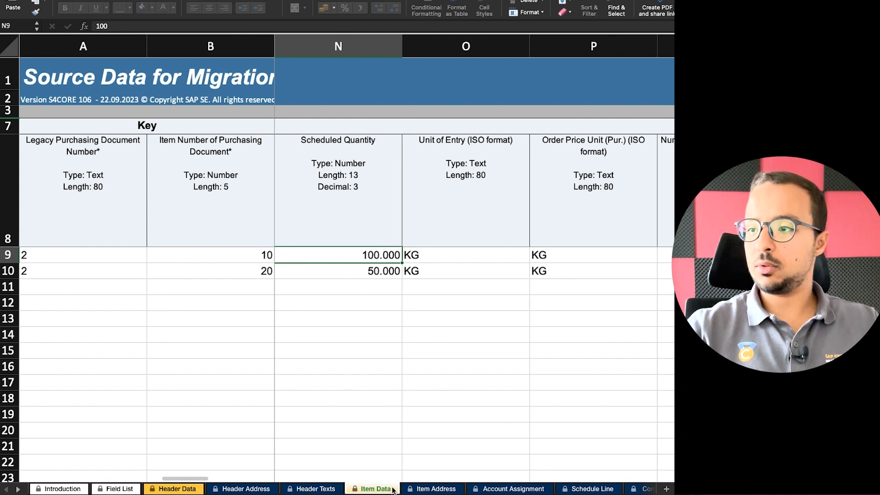
Set the account assignment quantity to 100 and save the workbook.
click(488, 489)
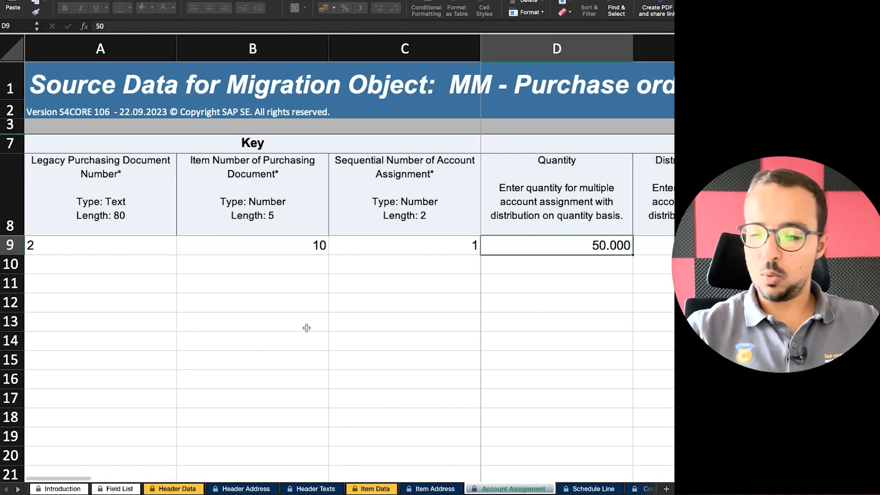
text(100)
key(Return)
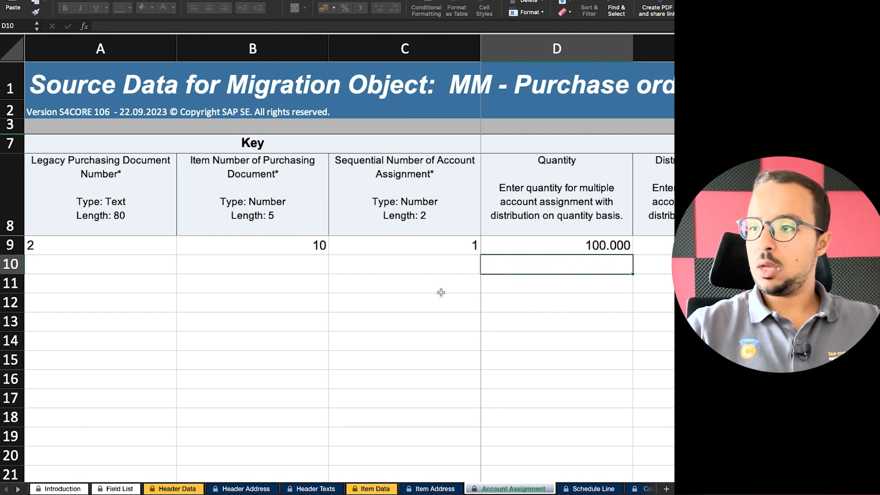
key(super+s)
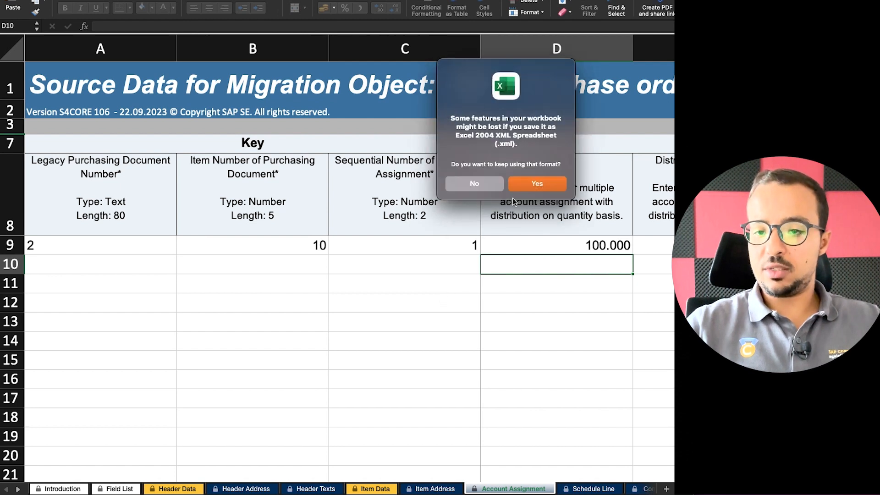
Keep the Excel 2004 XML Spreadsheet format, browse the sheet list, and switch back to SAP.
click(532, 186)
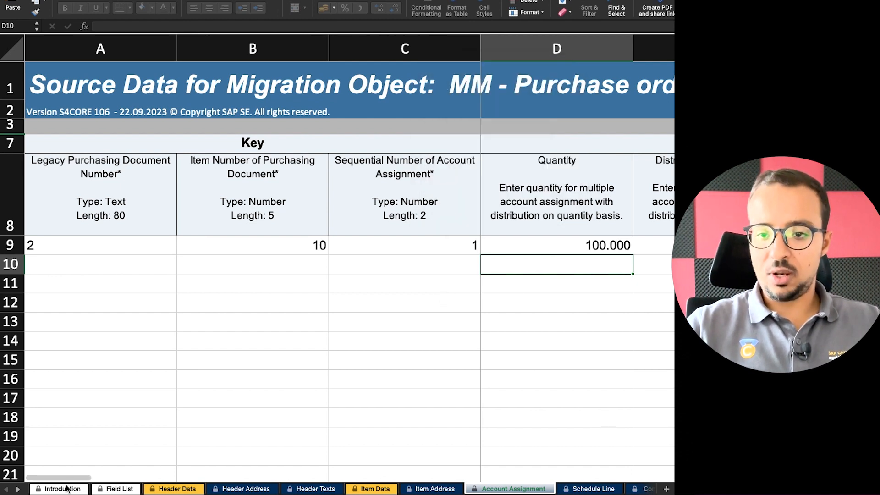
right_click(25, 490)
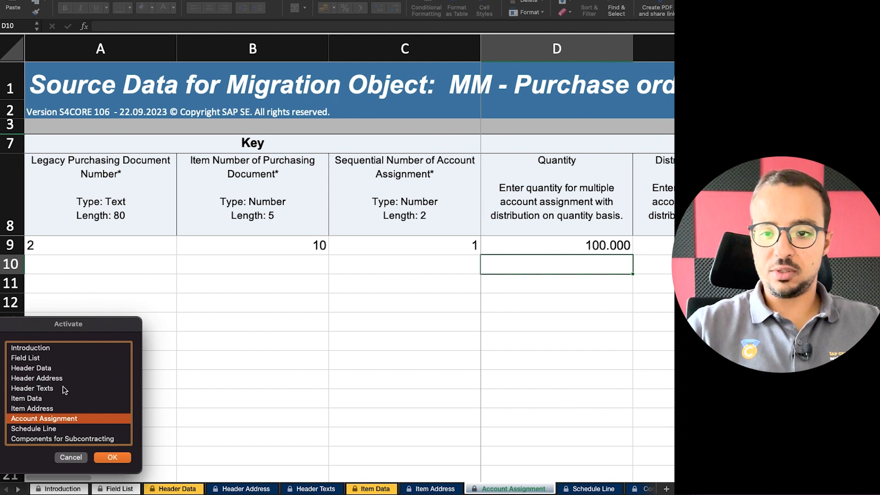
scroll(62, 388, down, 2)
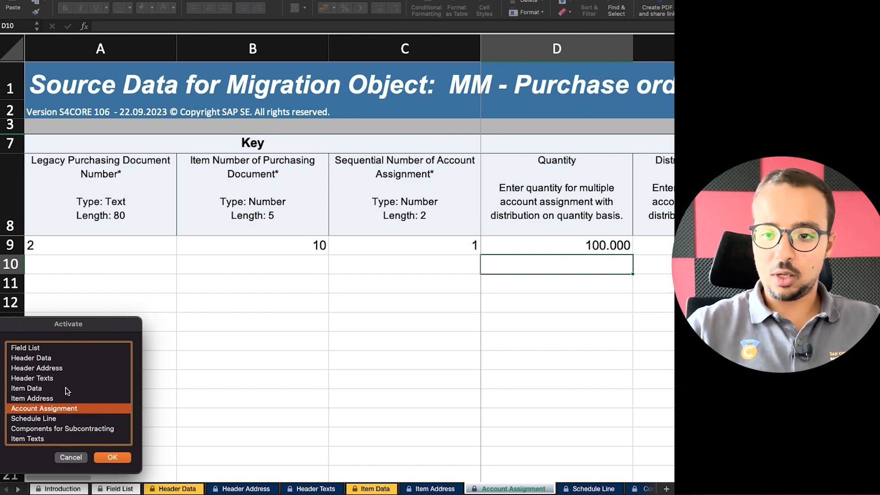
click(43, 419)
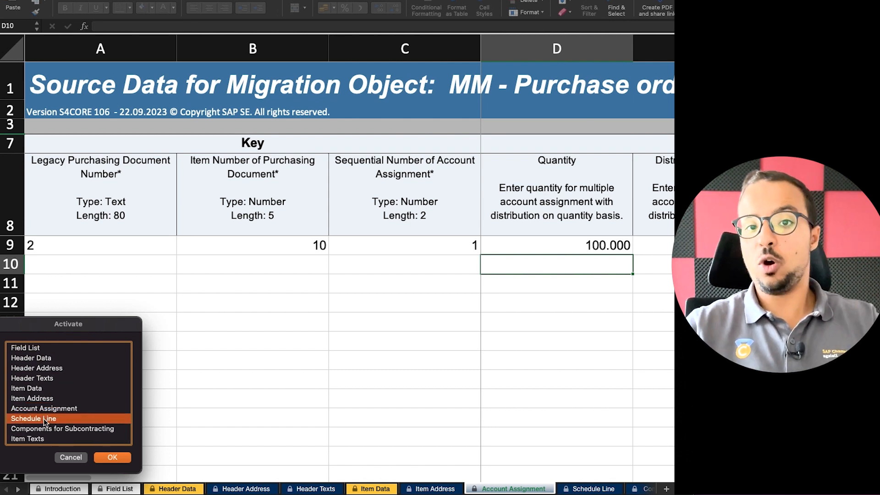
click(61, 433)
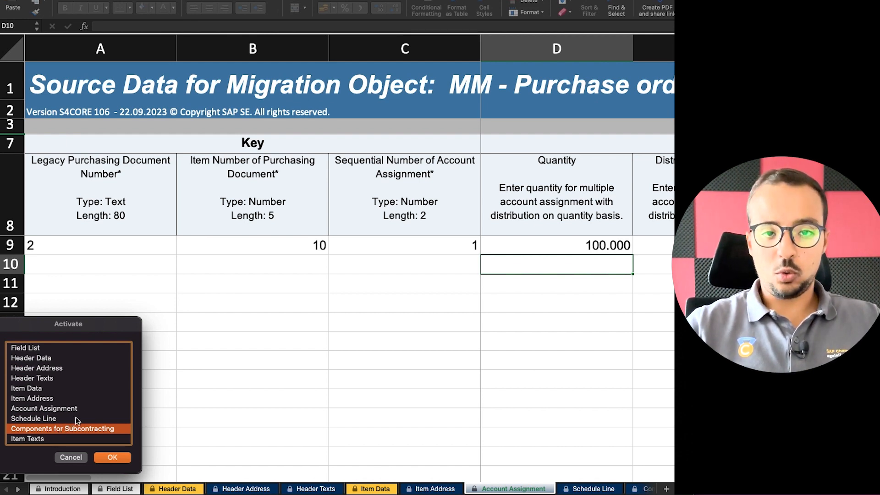
click(69, 458)
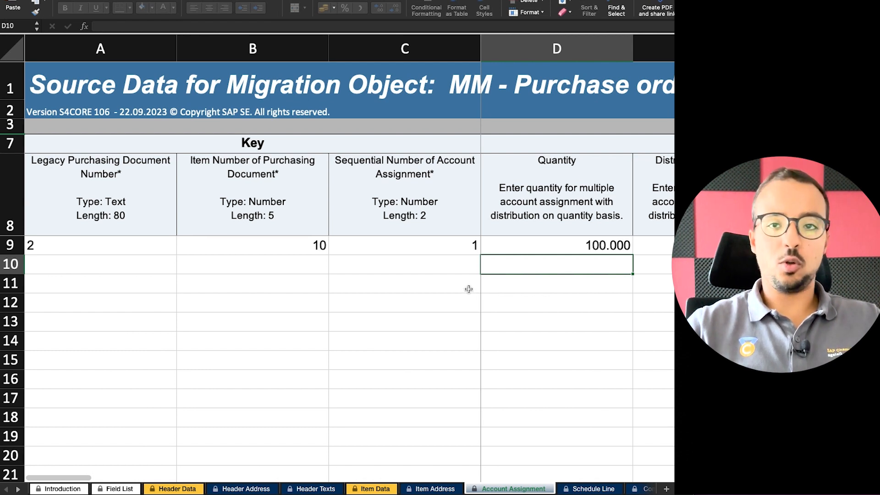
key(super+Tab)
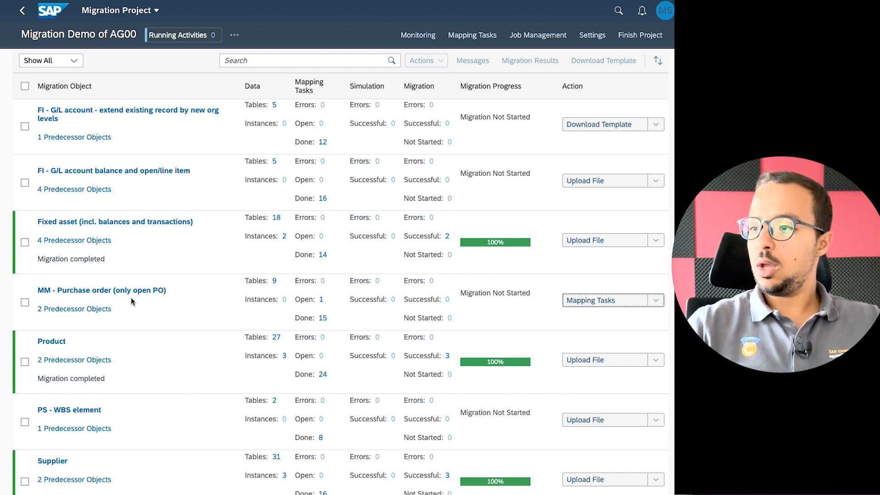
Upload the purchase order source XML file for MM - Purchase order and check Monitoring.
click(656, 300)
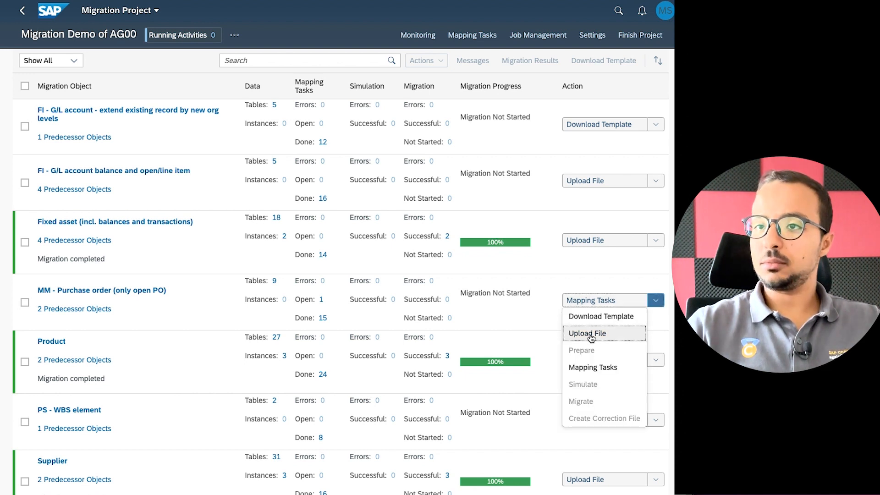
click(590, 334)
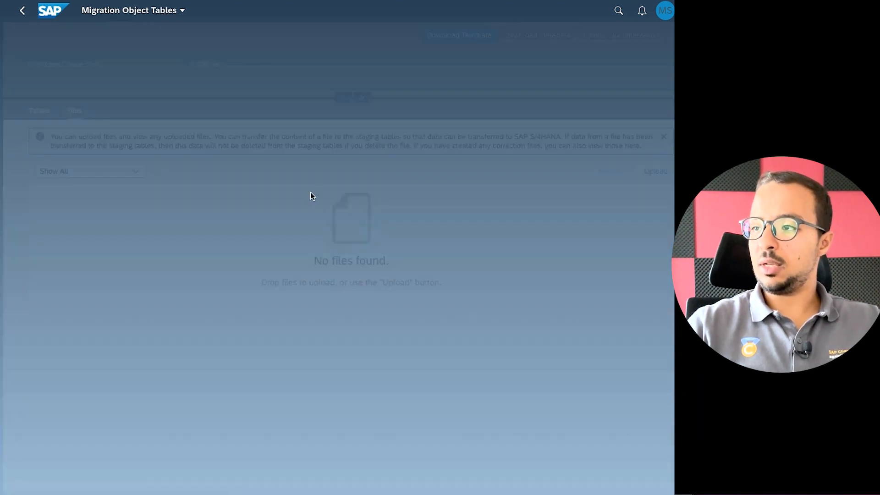
click(648, 171)
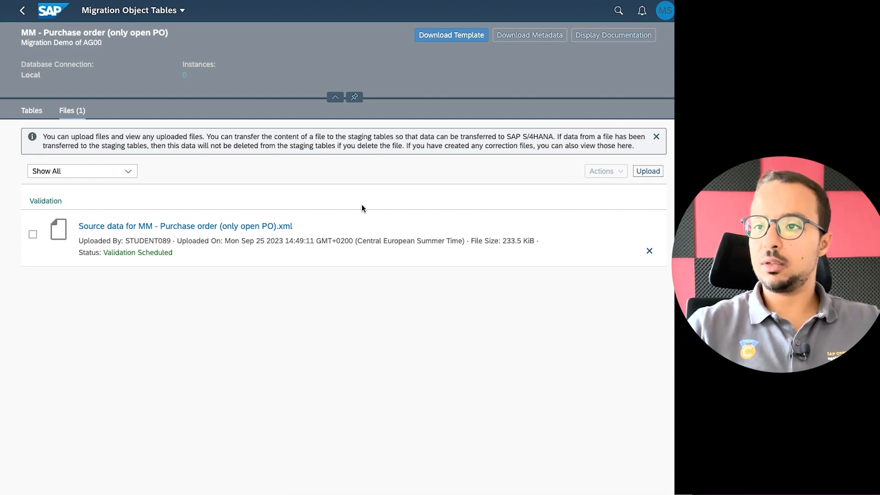
click(22, 10)
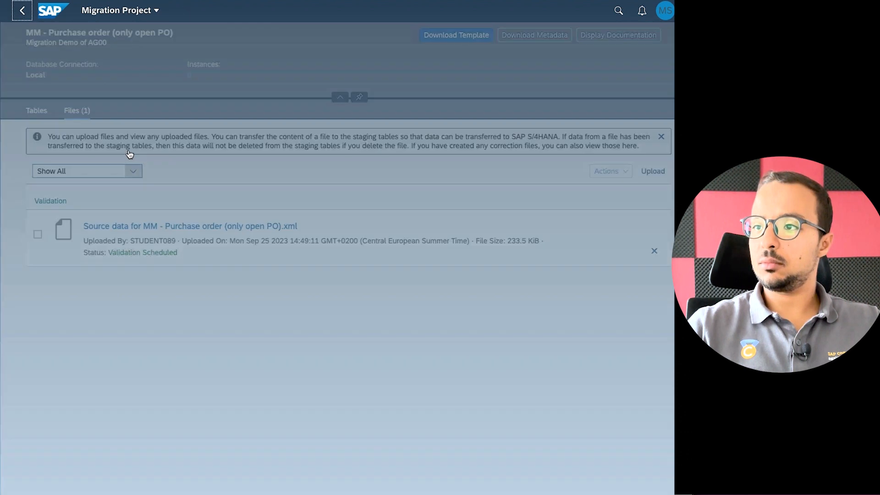
click(415, 40)
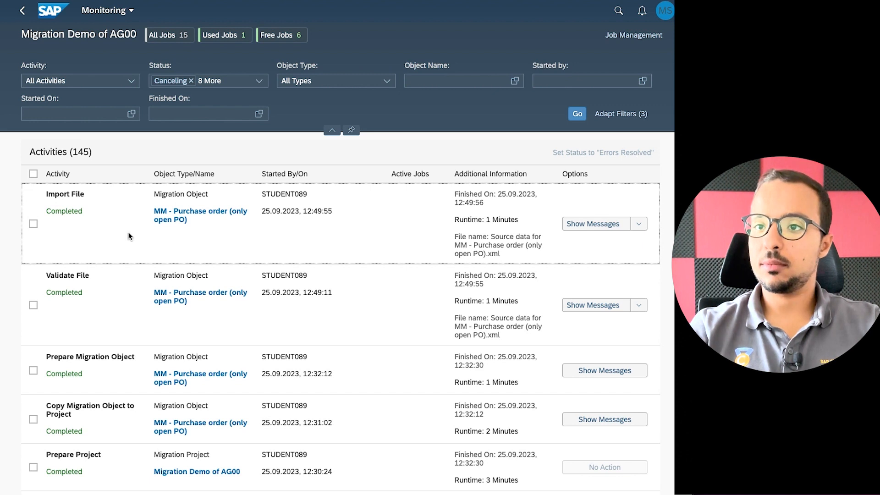
Run Prepare Staging Tables for MM - Purchase order and verify the job in Monitoring.
click(22, 10)
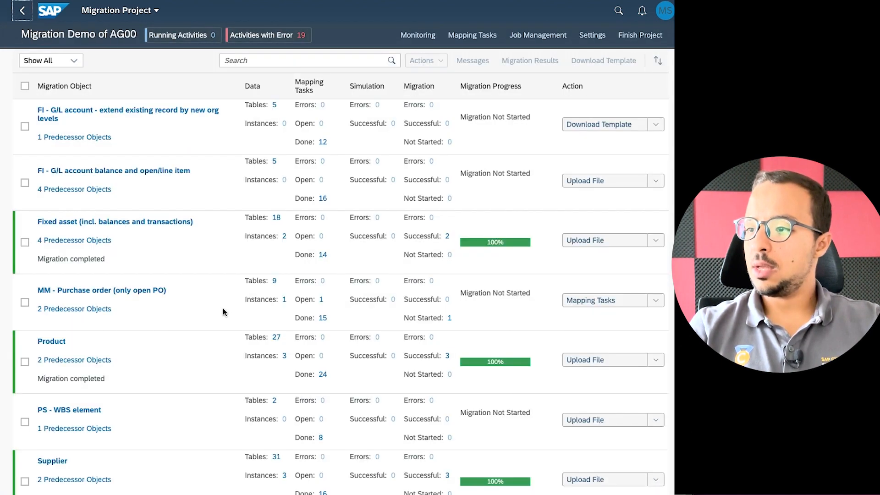
click(655, 300)
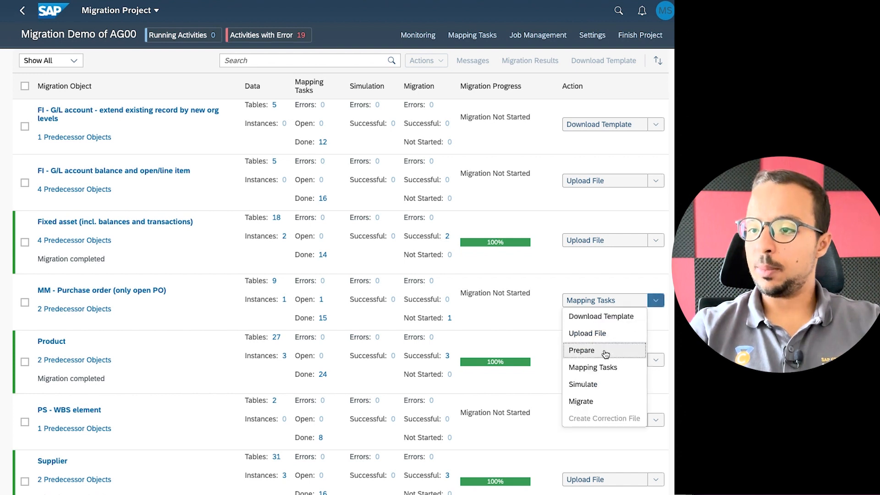
click(586, 351)
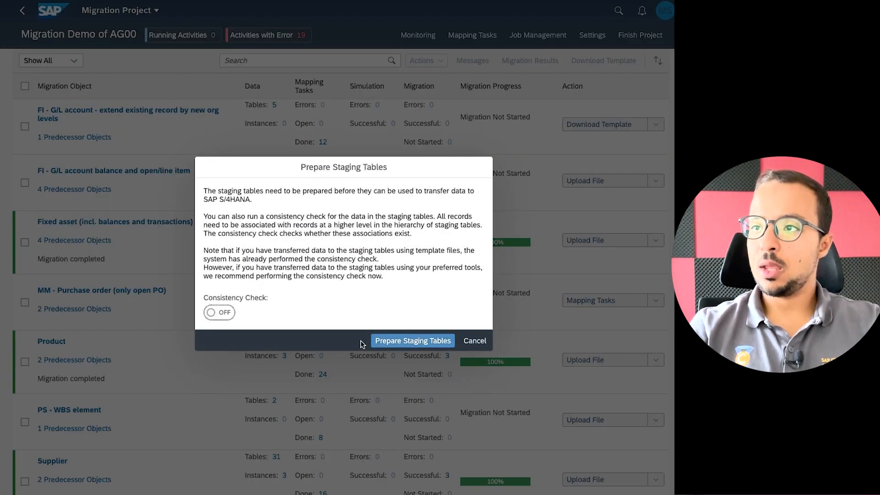
click(410, 341)
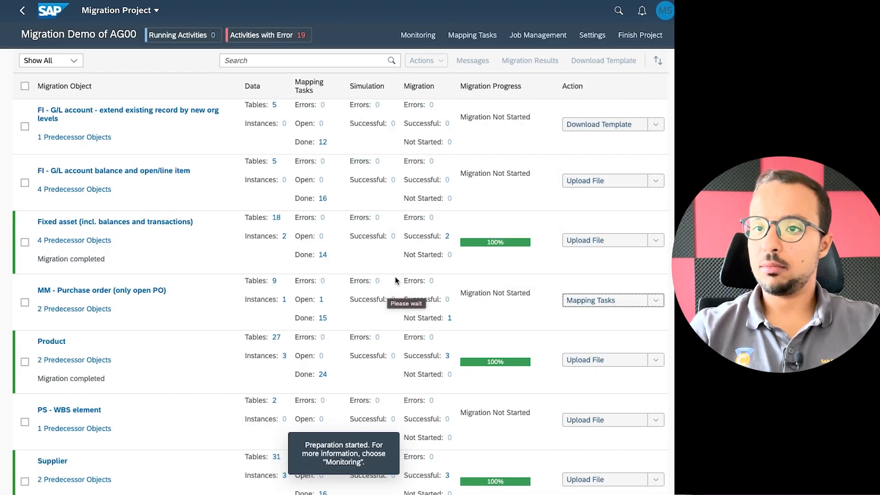
click(418, 34)
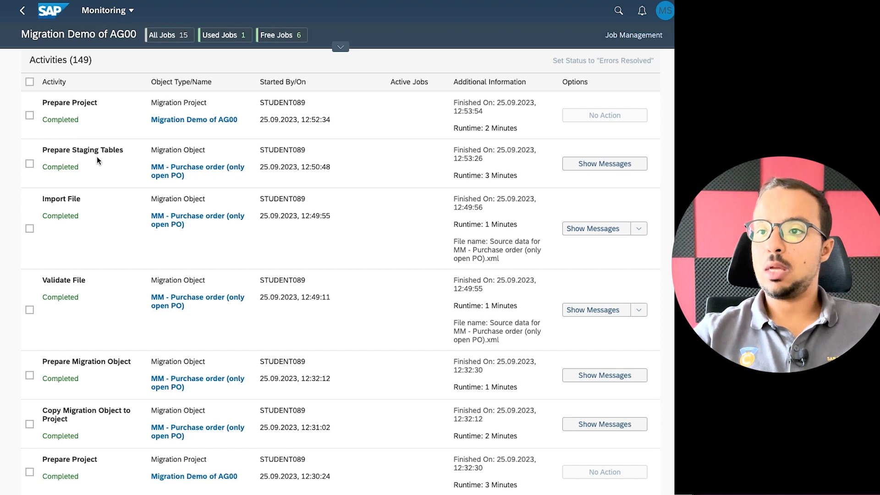
click(23, 14)
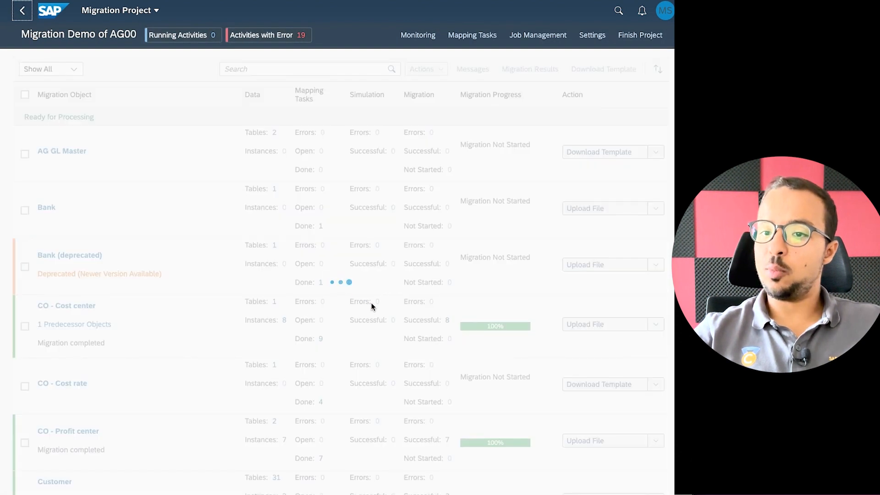
scroll(441, 342, down, 1)
scroll(441, 342, down, 10)
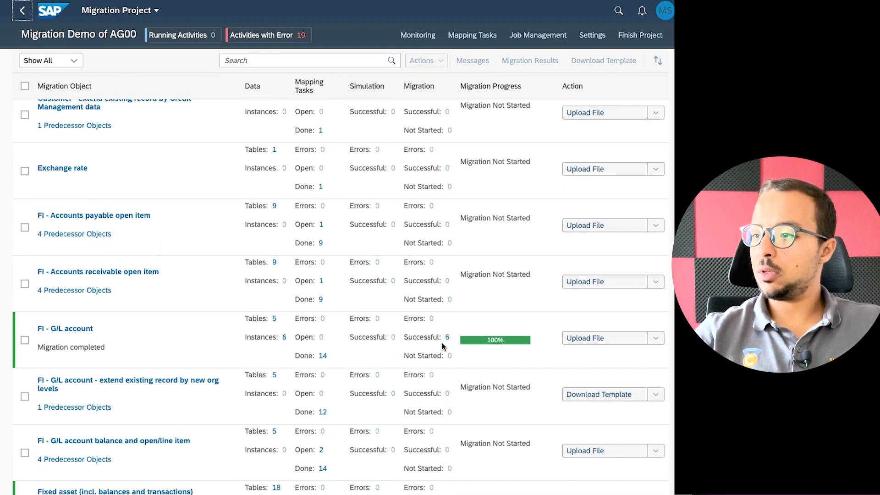
Open the 'Purchase Orders, internal or external numbering' task from the purchase order mapping tasks.
scroll(442, 342, down, 6)
click(654, 323)
click(594, 387)
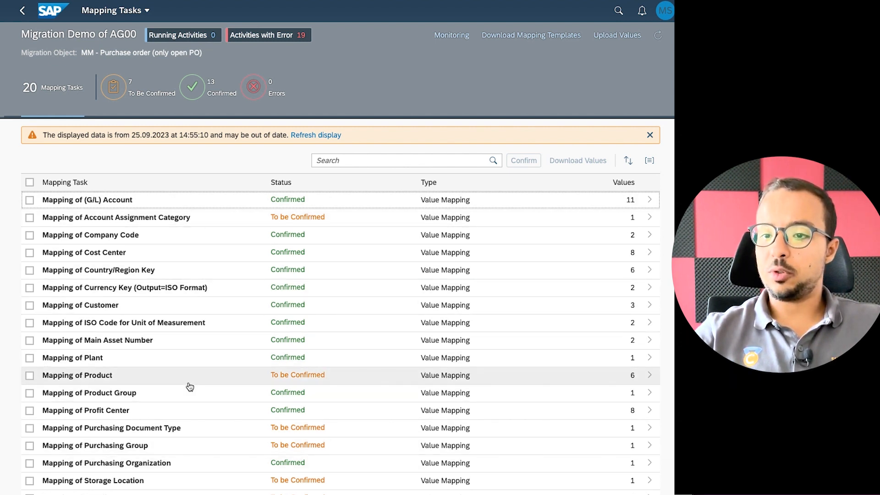
scroll(289, 403, down, 1)
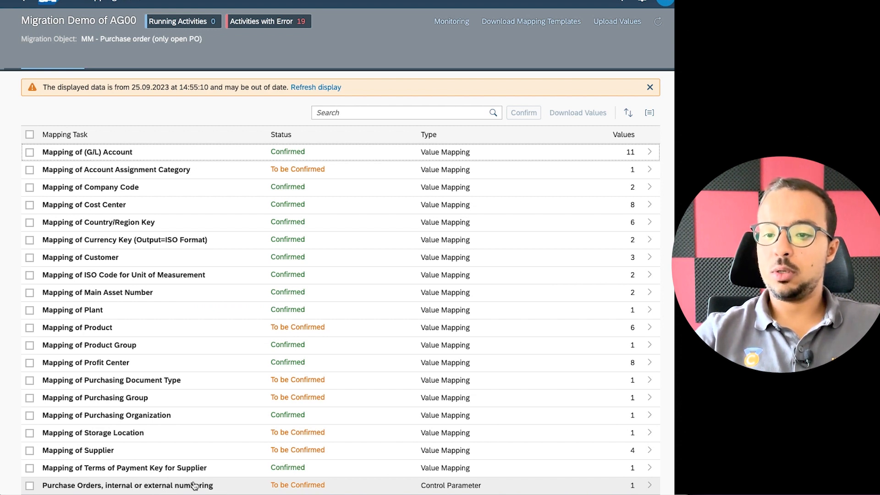
click(213, 487)
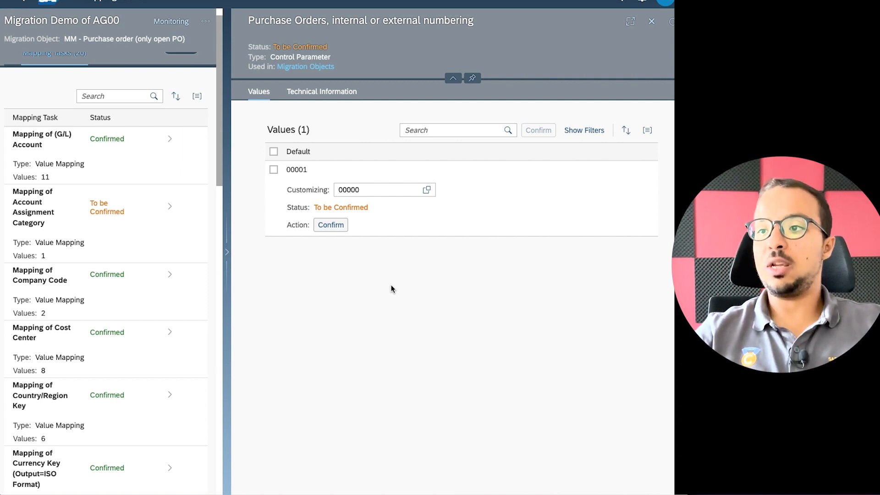
Set purchase order numbering to internal value 00001 and confirm it.
click(426, 190)
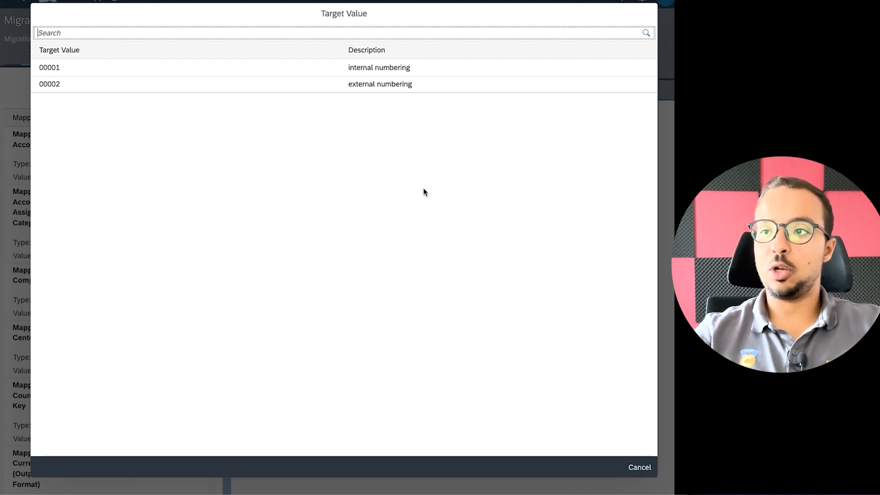
click(389, 74)
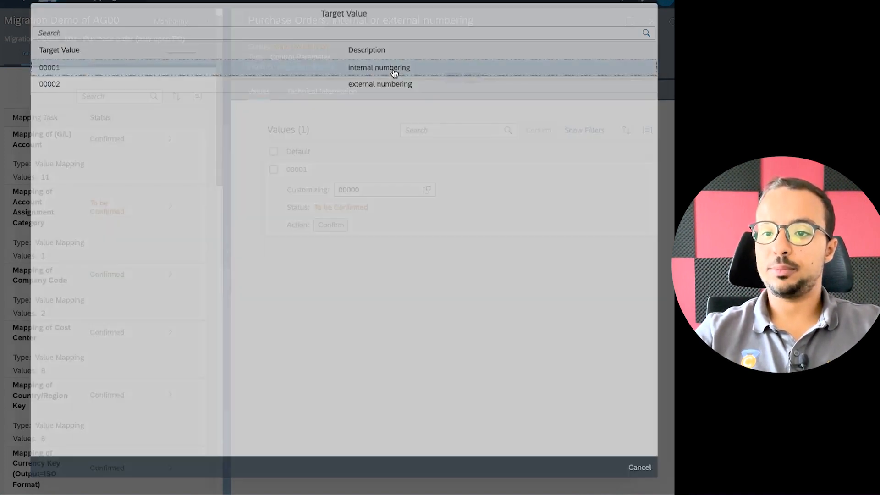
click(335, 226)
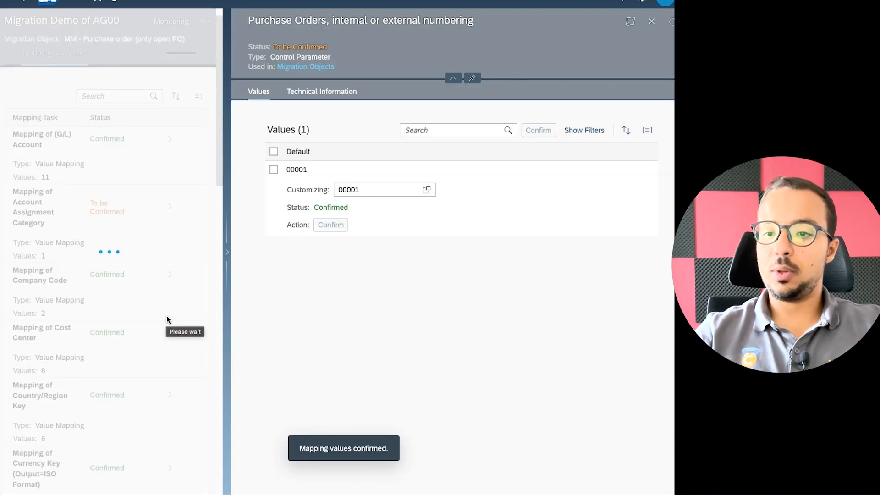
Confirm the supplier mapping for 2008 and return to the full task list.
scroll(159, 317, down, 10)
scroll(160, 320, down, 2)
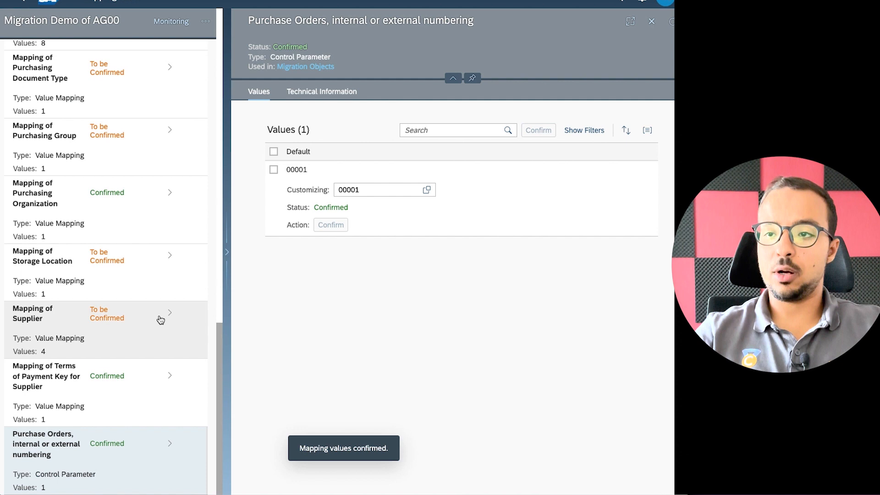
click(116, 321)
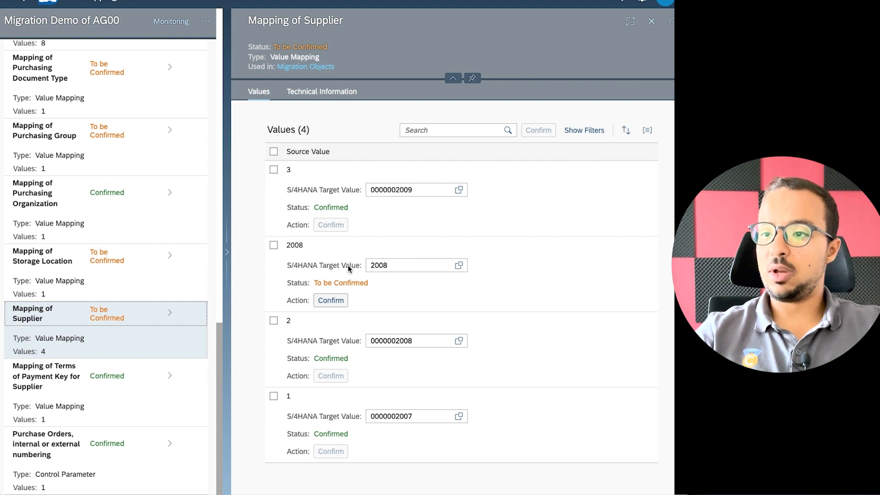
click(341, 303)
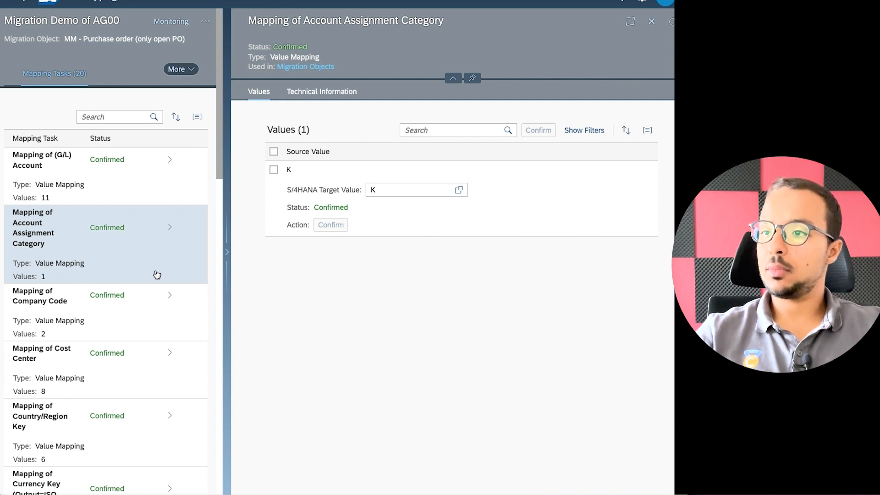
click(18, 12)
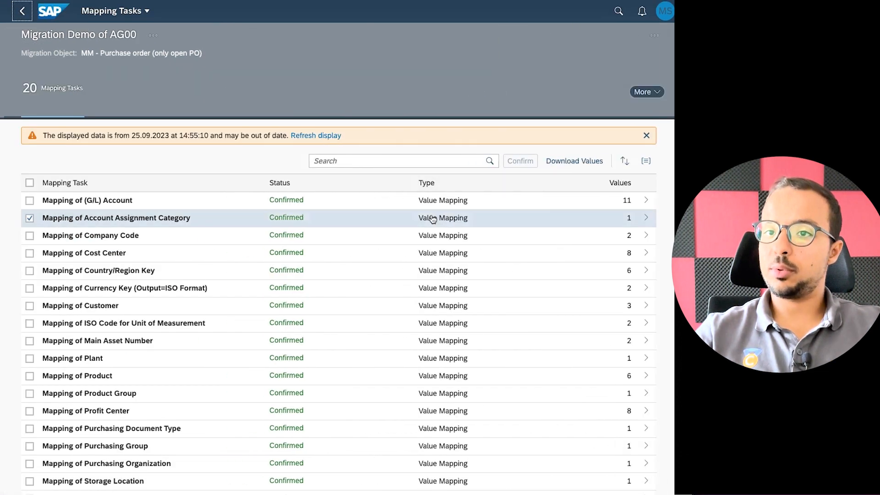
From the project overview, choose Simulate for the purchase order object and start the simulation.
click(21, 12)
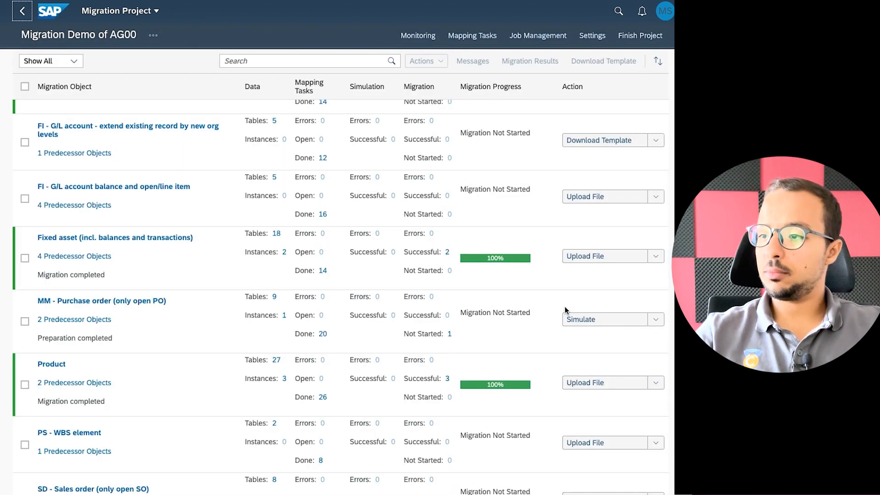
click(656, 321)
click(595, 403)
click(382, 287)
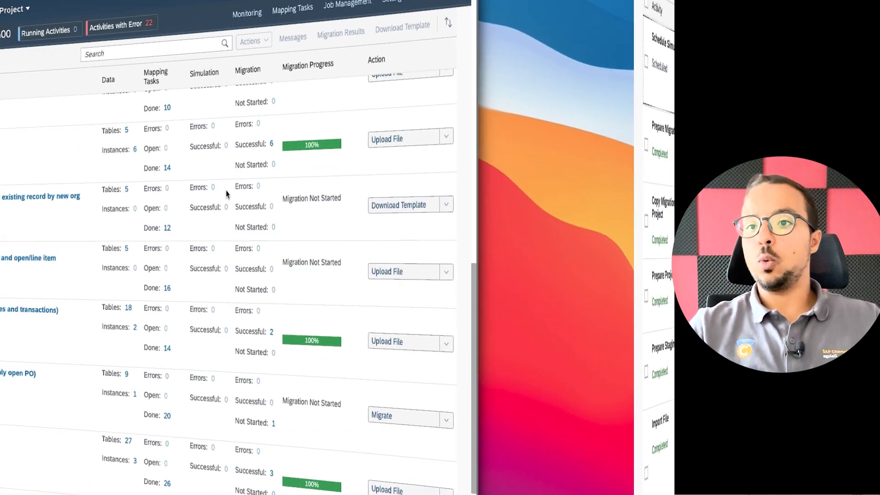
Open Monitoring and show the messages of the 12:57:32 purchase order simulation run.
click(247, 14)
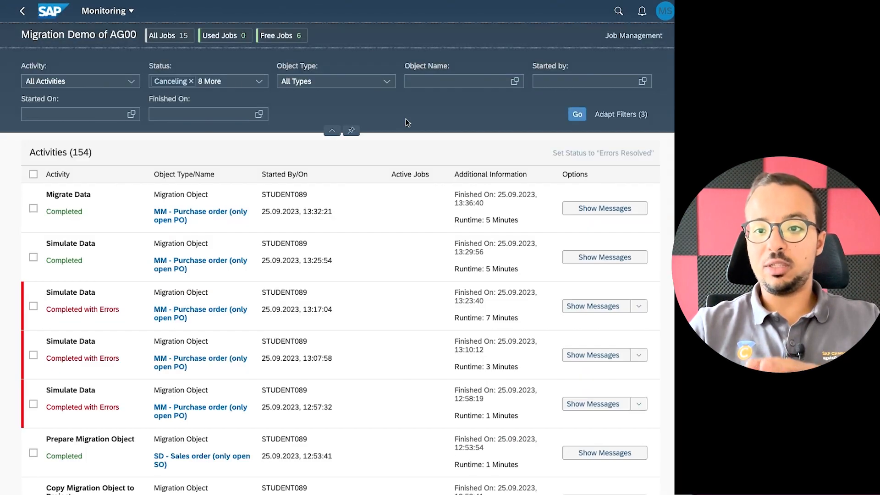
scroll(208, 298, down, 1)
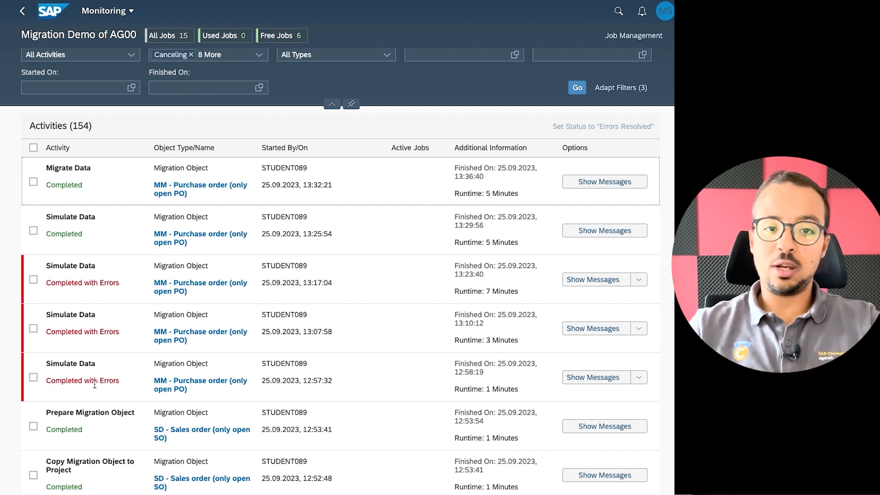
click(591, 378)
Filter the 12:57:32 and 13:07:58 simulation messages to errors, then return to the project overview.
click(79, 92)
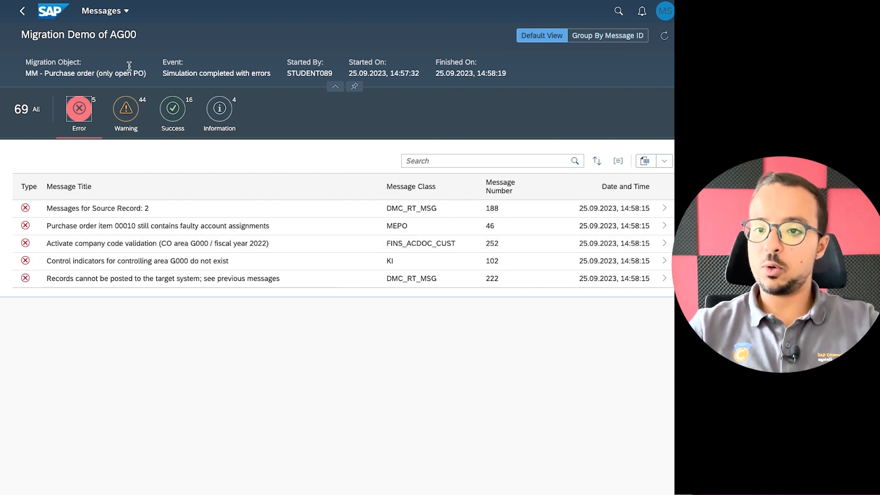
click(22, 13)
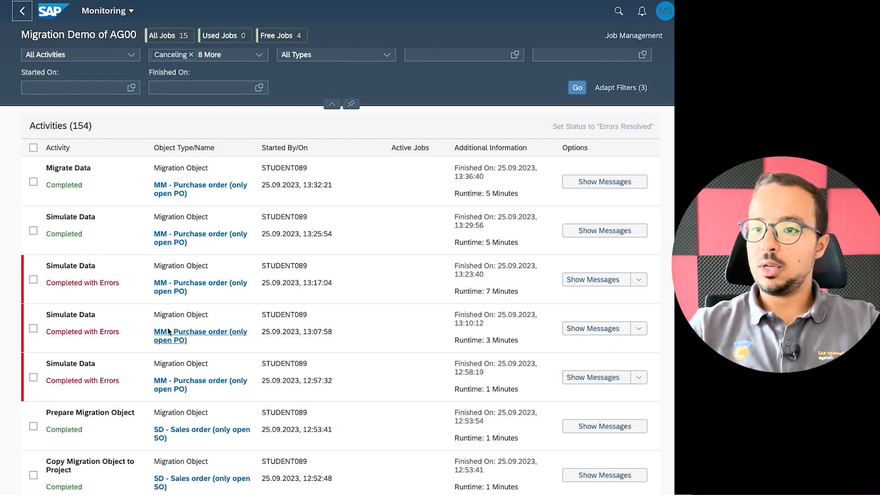
click(596, 329)
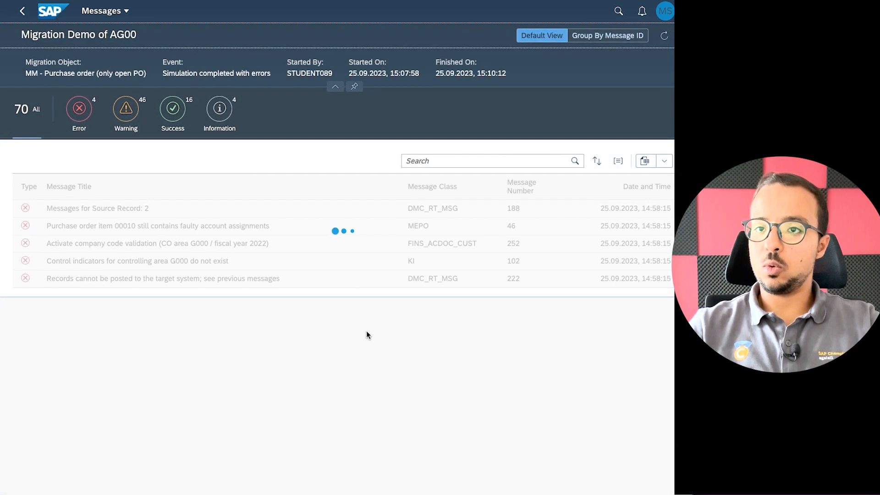
click(74, 106)
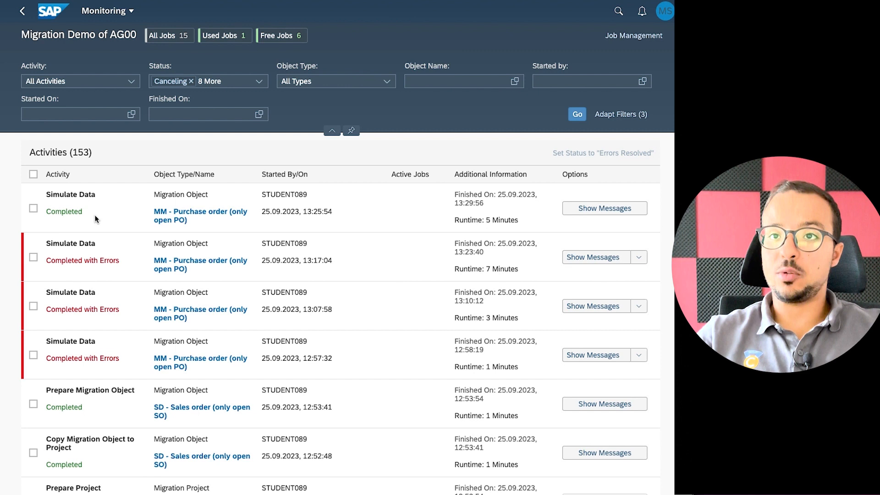
click(22, 10)
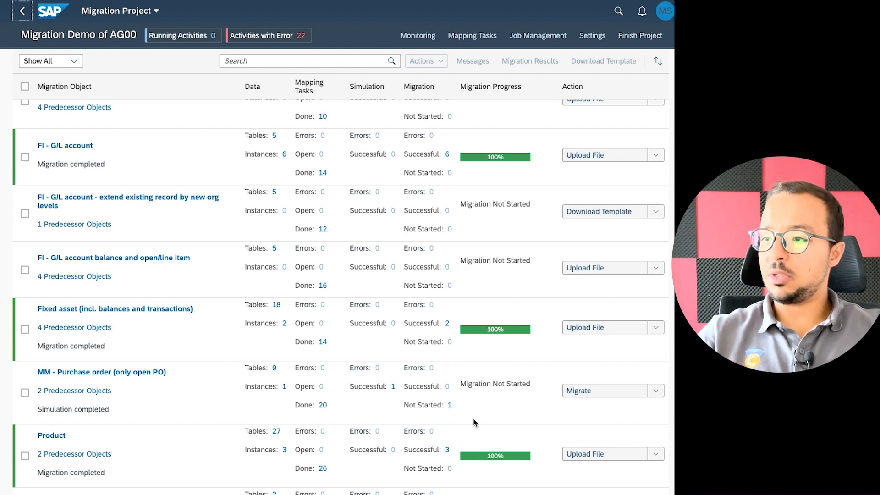
Review the purchase order's ISO unit mapping task (PC→PCE, KG→KGM), then return to the overview.
click(655, 391)
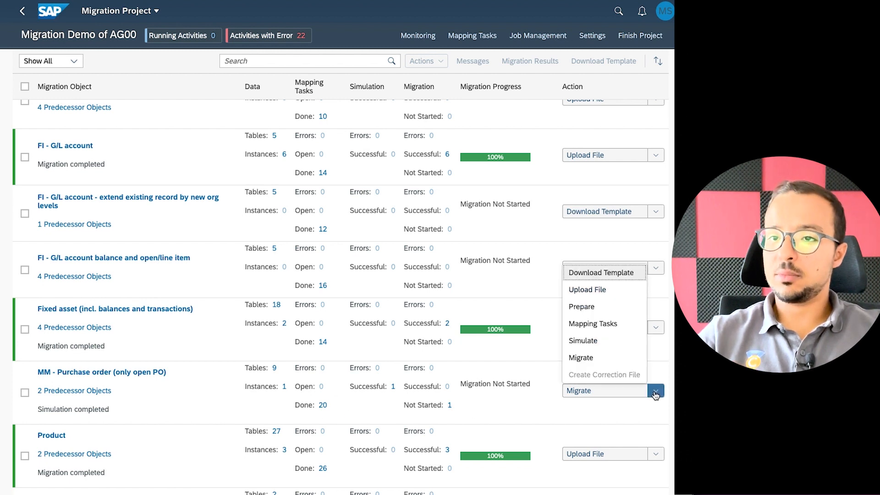
click(609, 324)
click(238, 300)
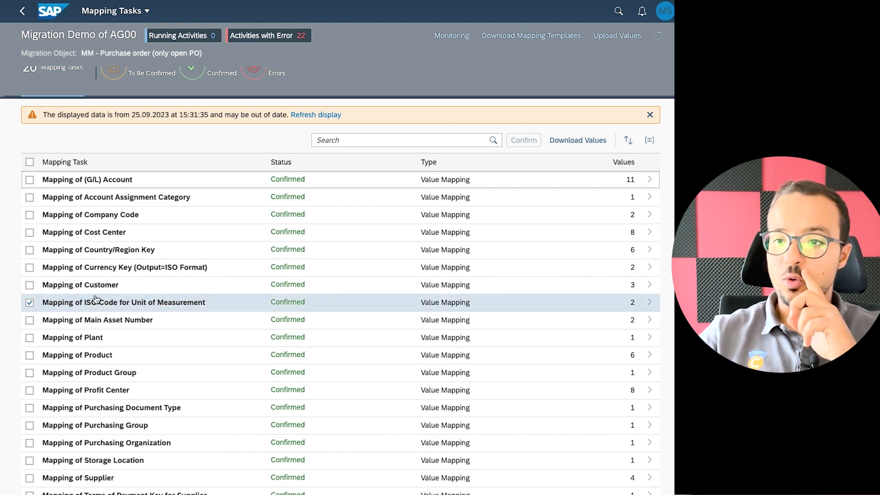
click(157, 308)
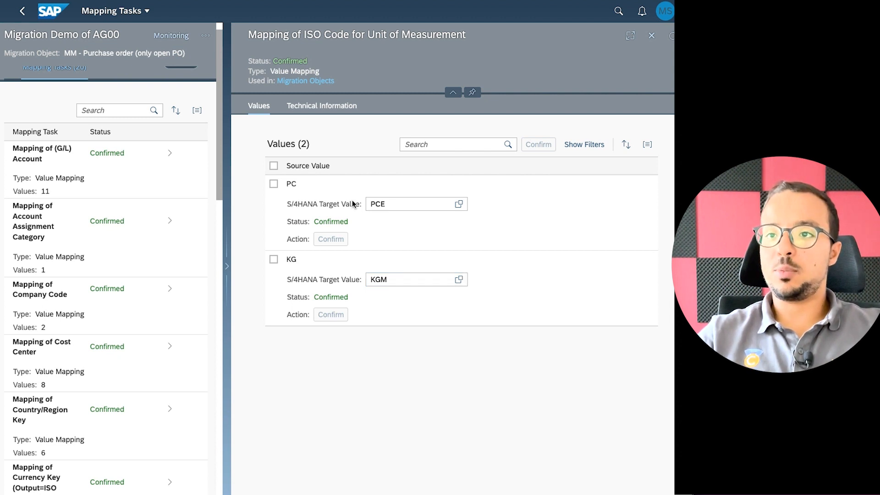
click(23, 11)
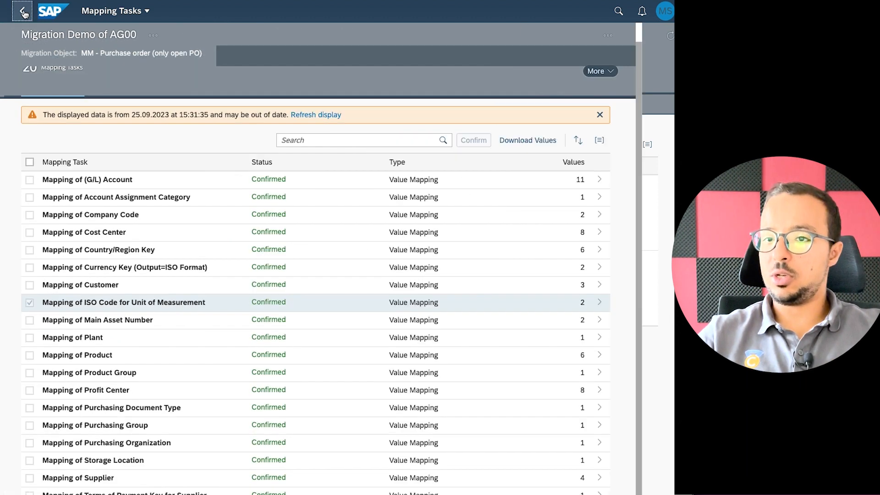
click(23, 11)
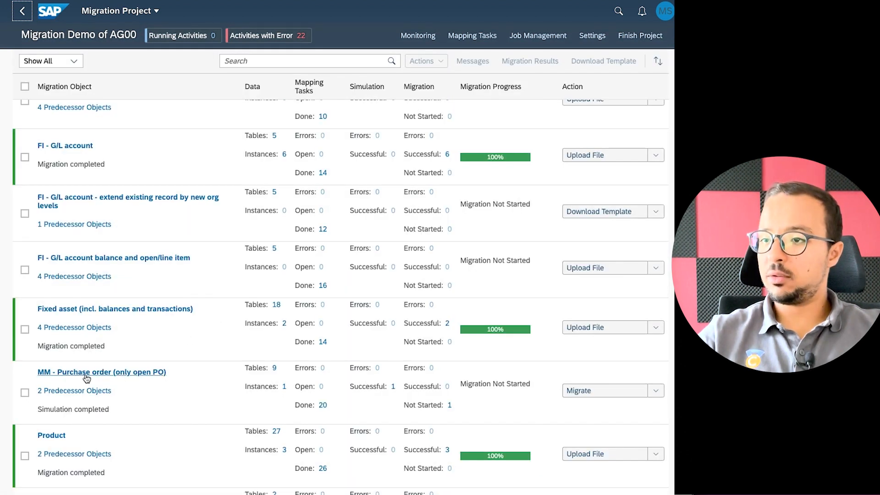
Migrate all instances of MM - Purchase order (only open PO), confirm the warning, and open Monitoring.
click(612, 391)
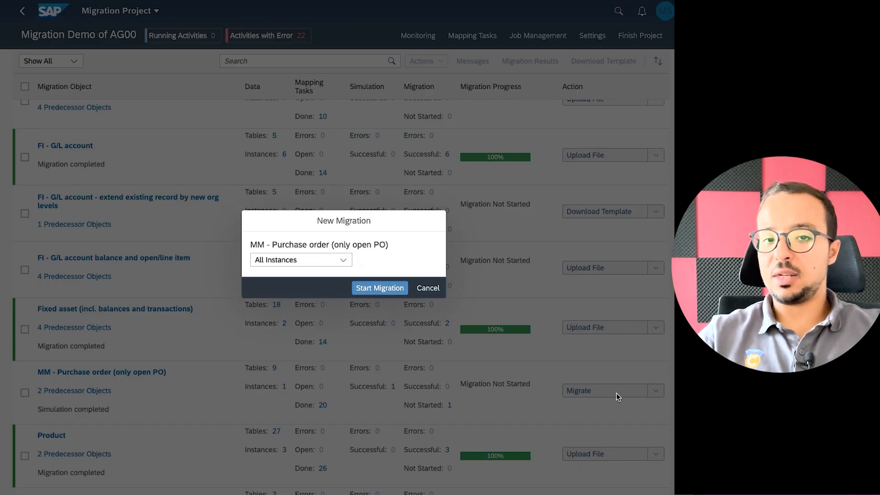
click(371, 290)
click(467, 281)
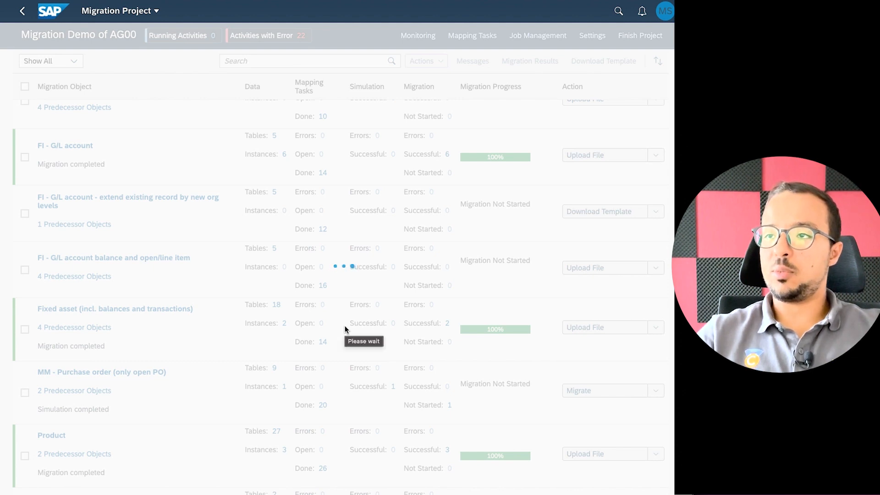
click(413, 39)
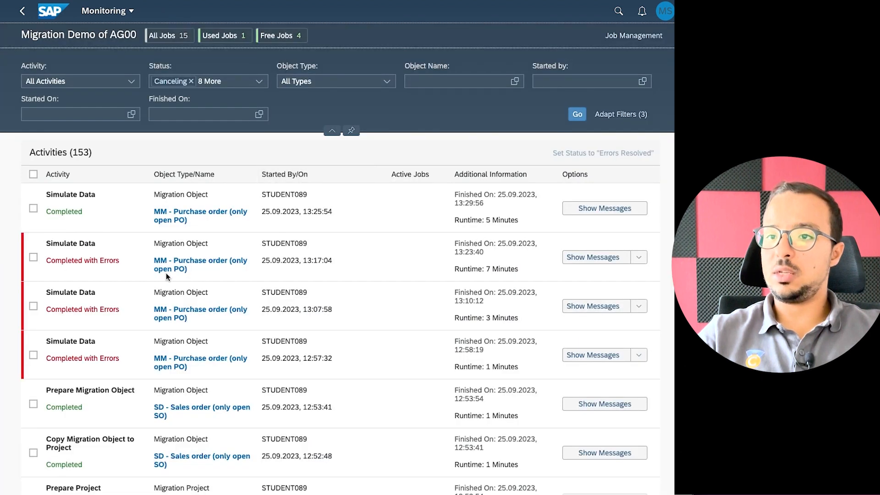
click(577, 114)
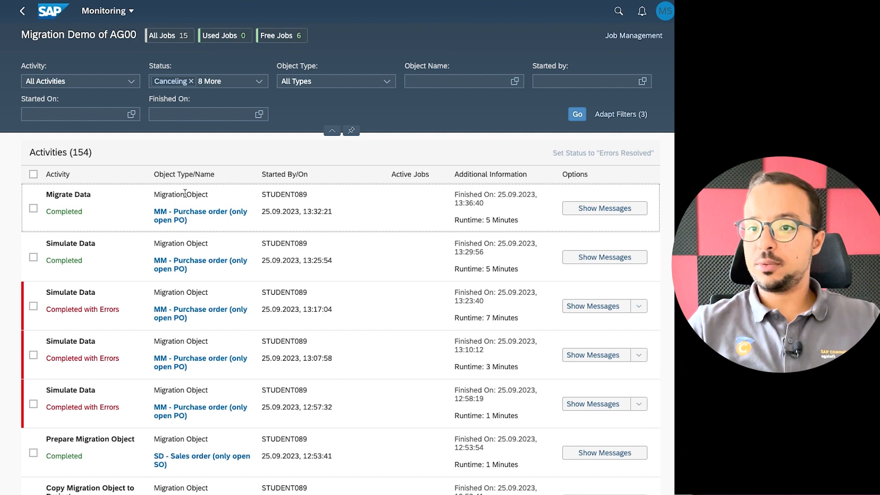
click(593, 210)
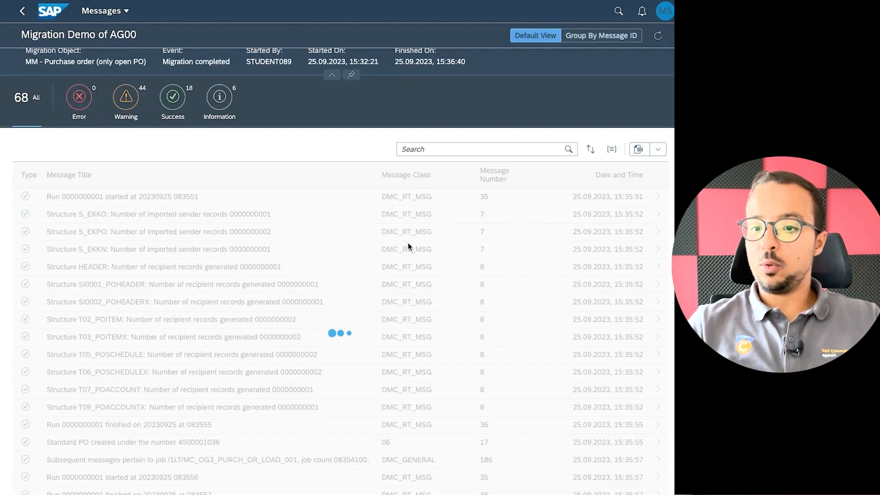
scroll(174, 162, down, 15)
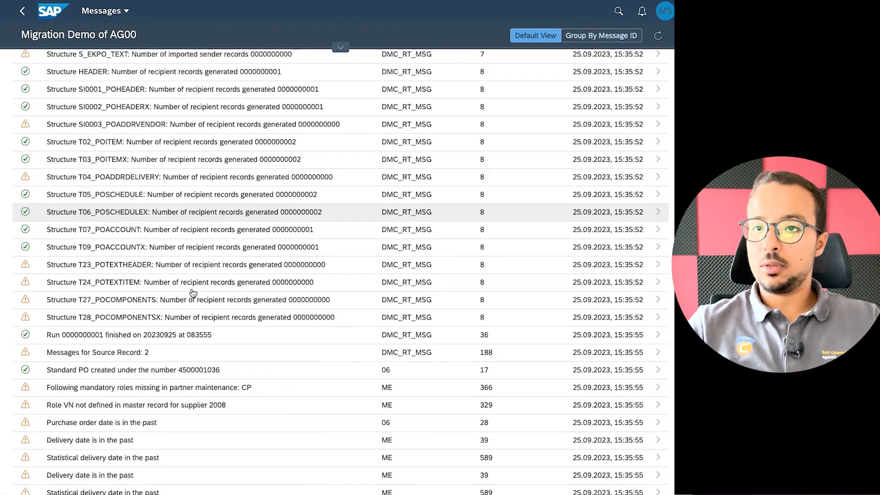
scroll(201, 350, up, 15)
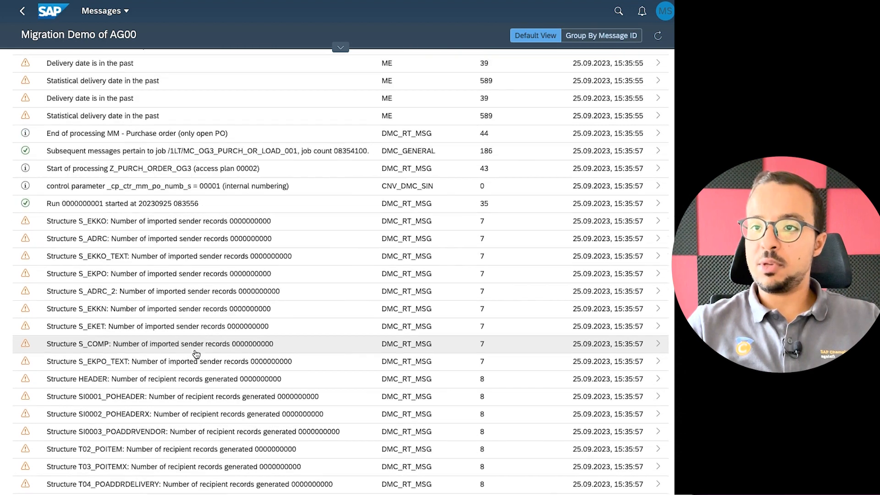
click(178, 115)
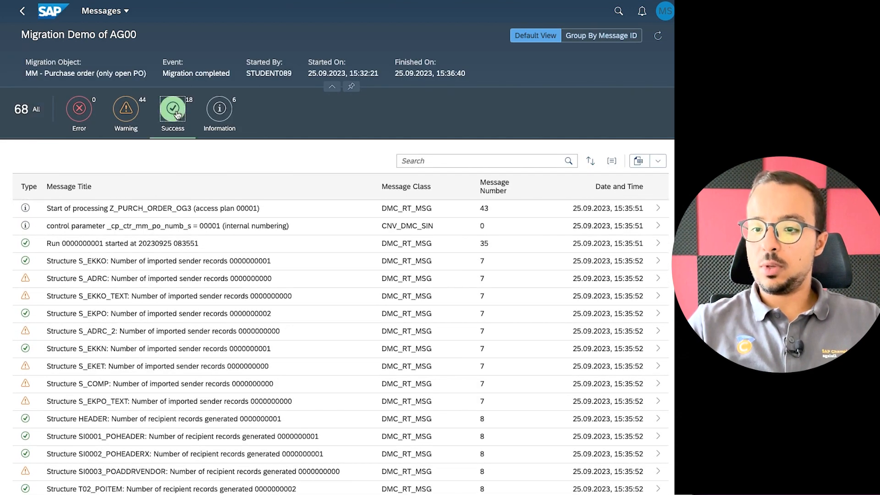
scroll(215, 358, down, 1)
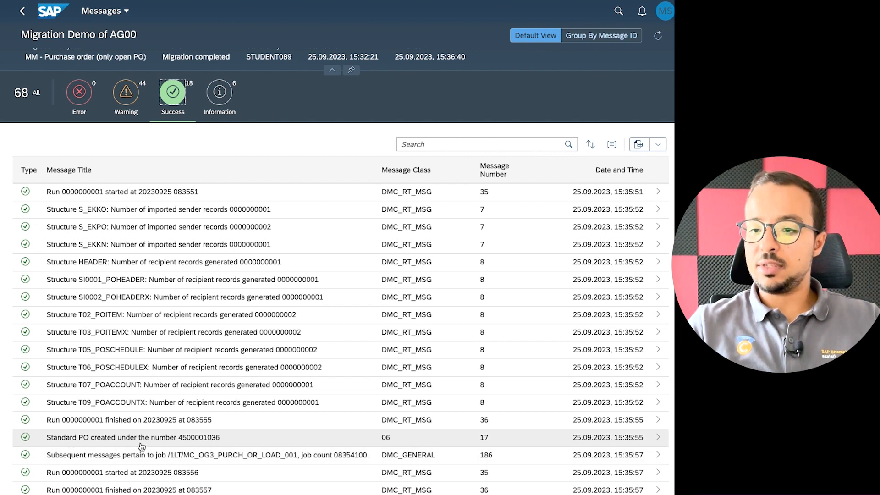
drag(221, 439, 179, 441)
key(ctrl+c)
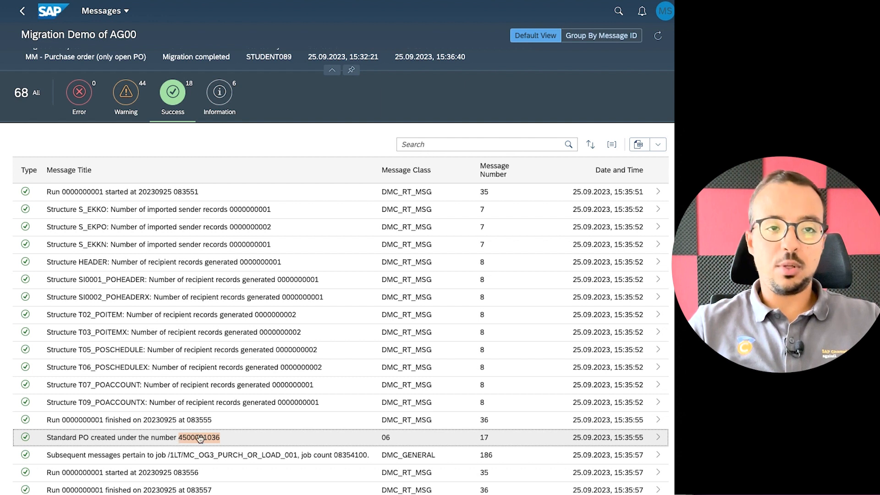
key(super+Tab)
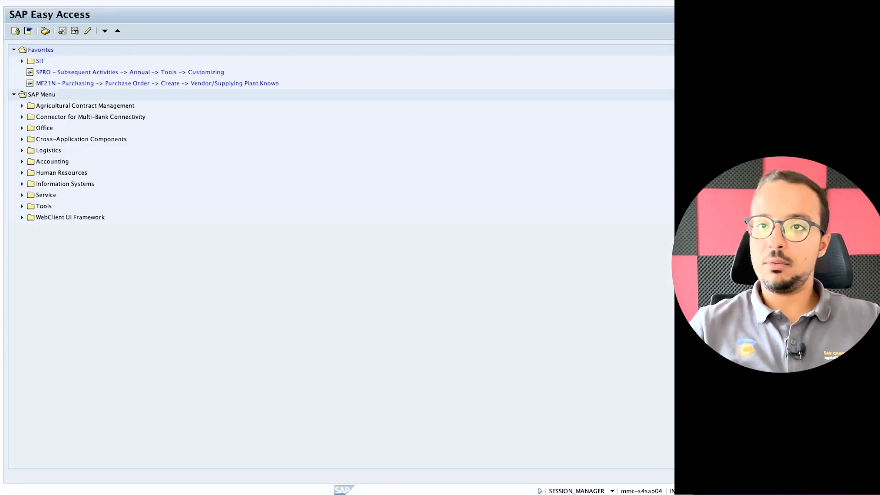
key(Return)
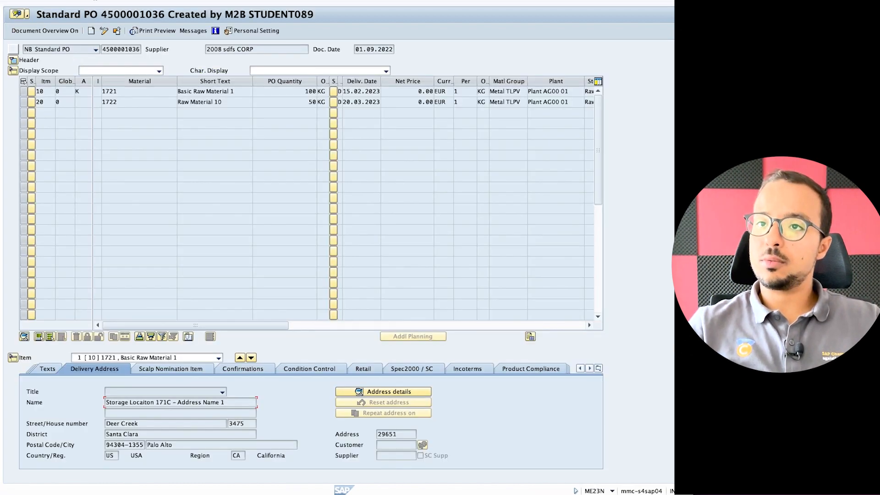
click(117, 31)
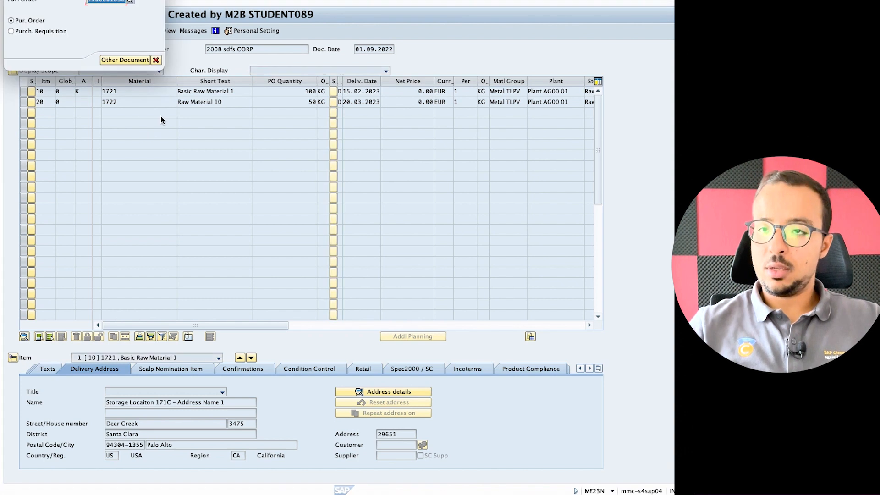
key(super+v)
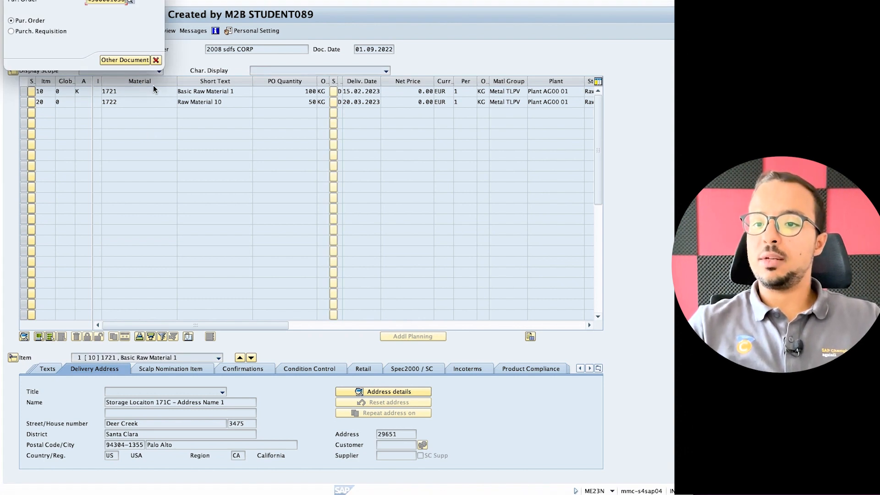
key(Return)
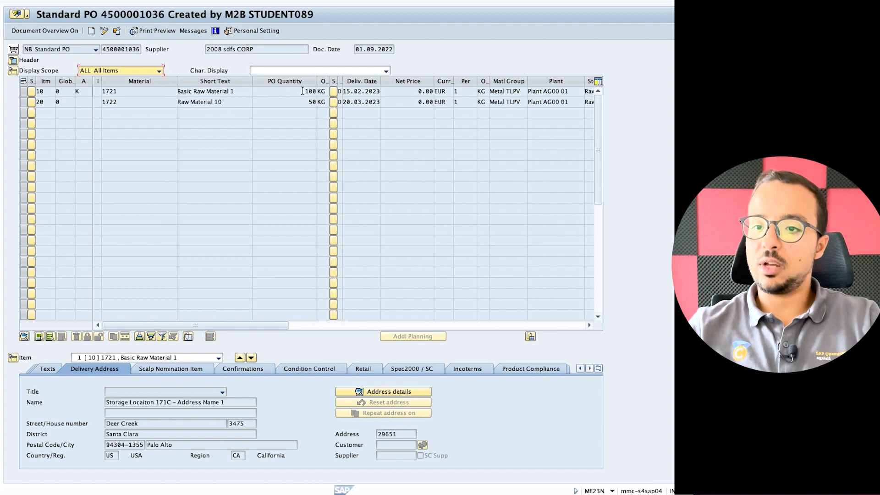
Show the account assignment details of item 10.
click(23, 91)
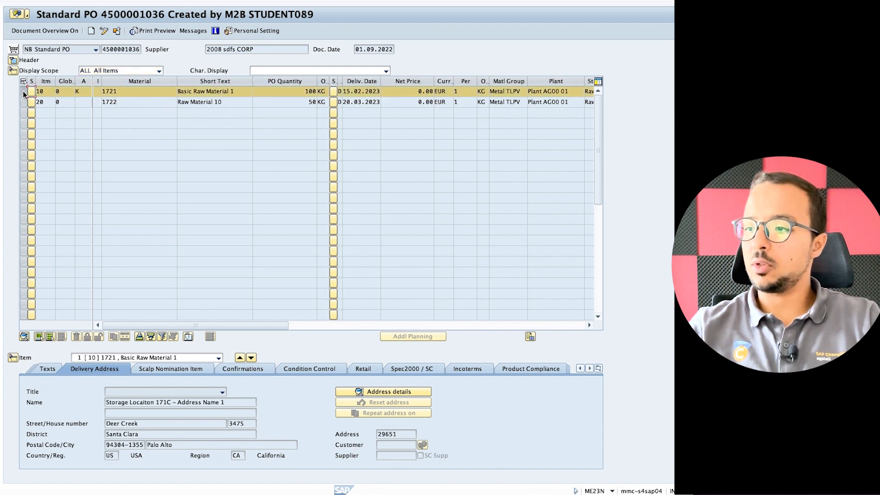
click(598, 368)
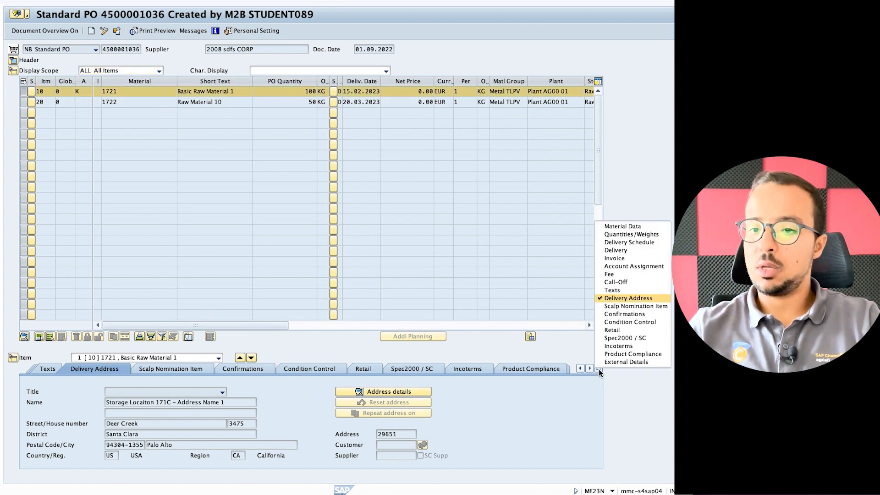
click(614, 266)
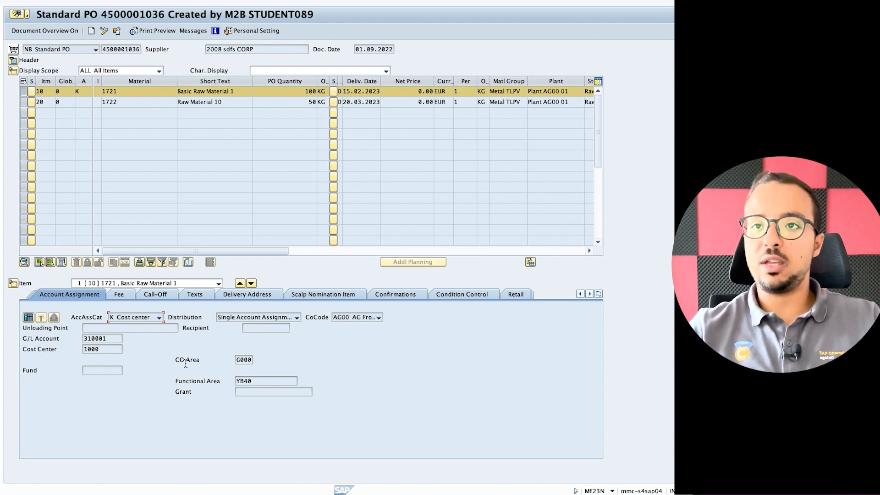
click(103, 1)
text(/)
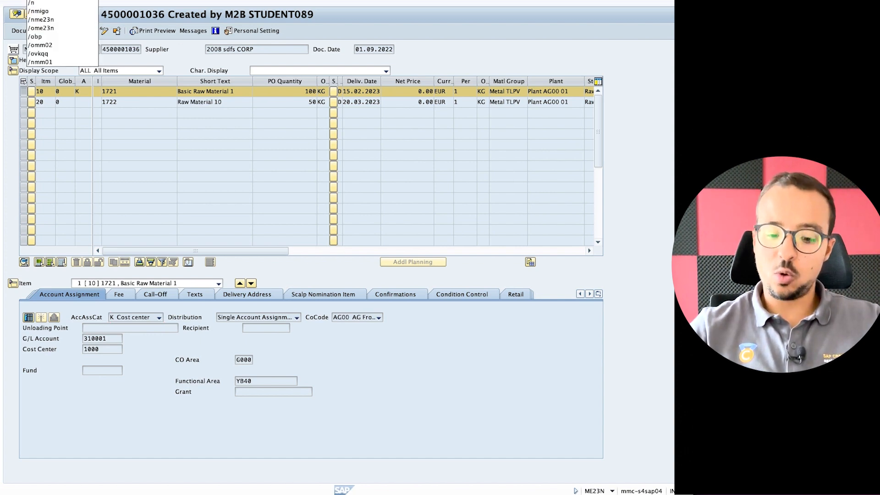
text(n)
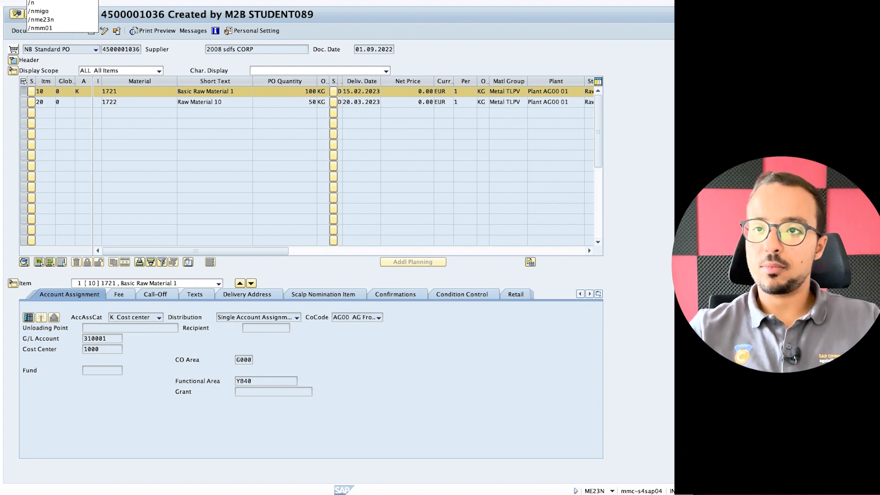
text(migo)
key(Return)
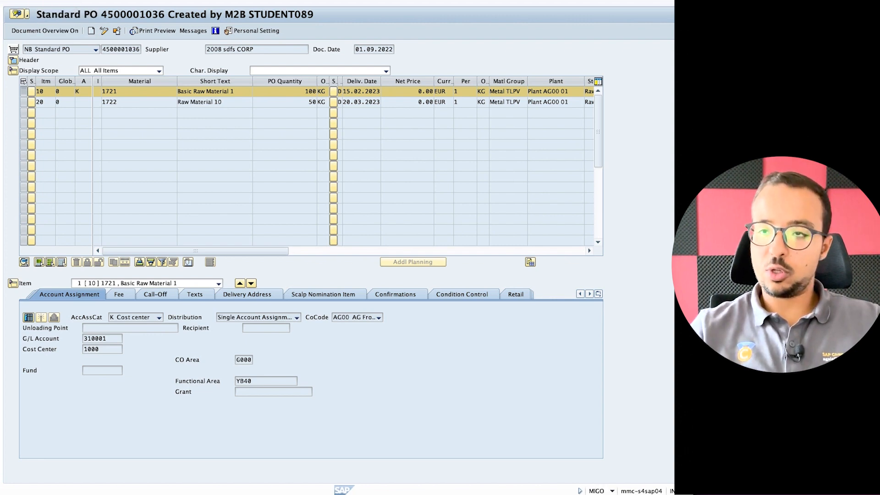
key(ctrl+v)
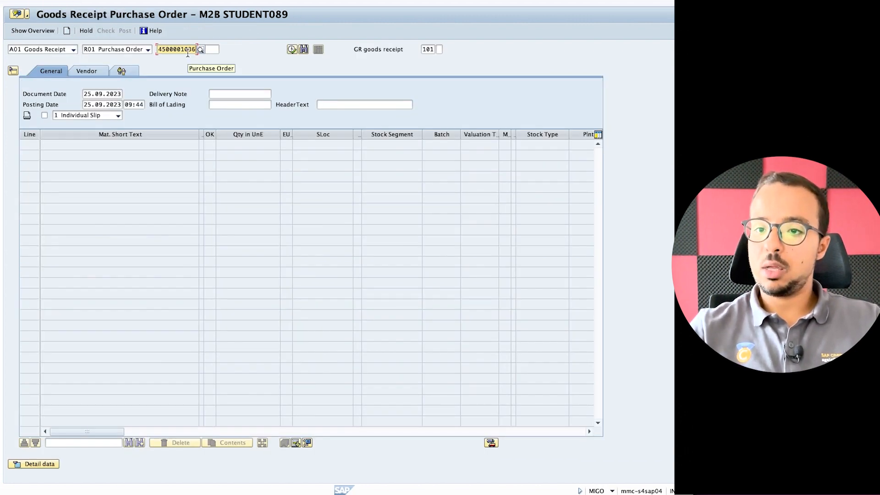
key(Return)
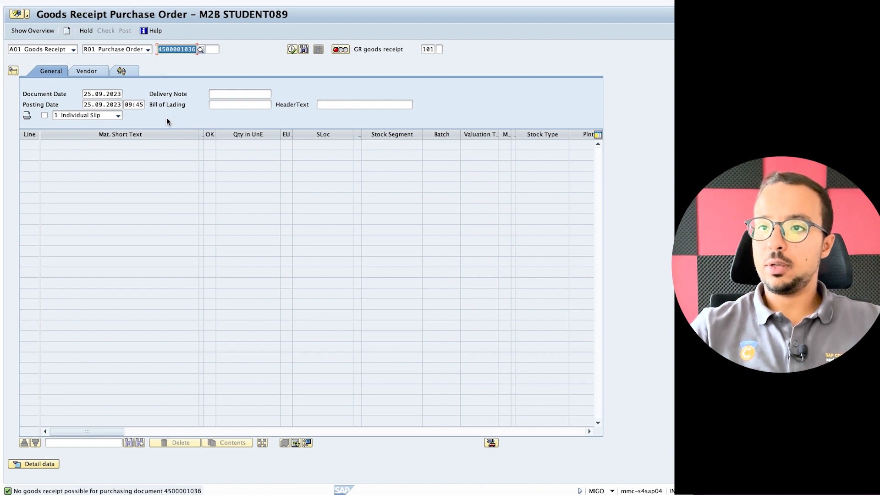
Review the detailed error log for the rejected goods receipt, then close it.
click(339, 49)
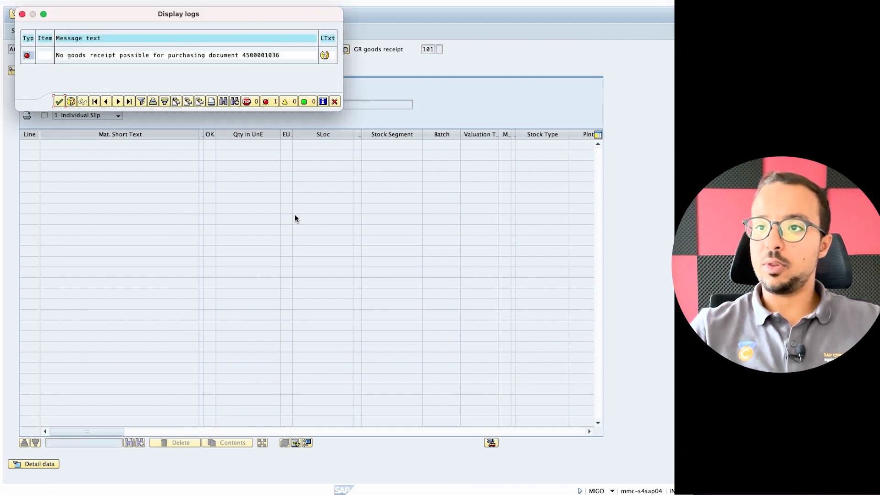
drag(244, 14, 251, 171)
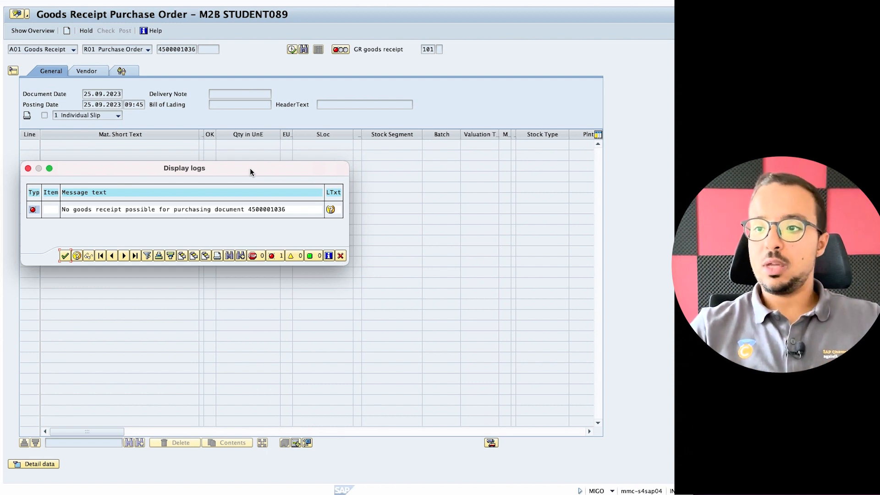
click(340, 256)
click(69, 1)
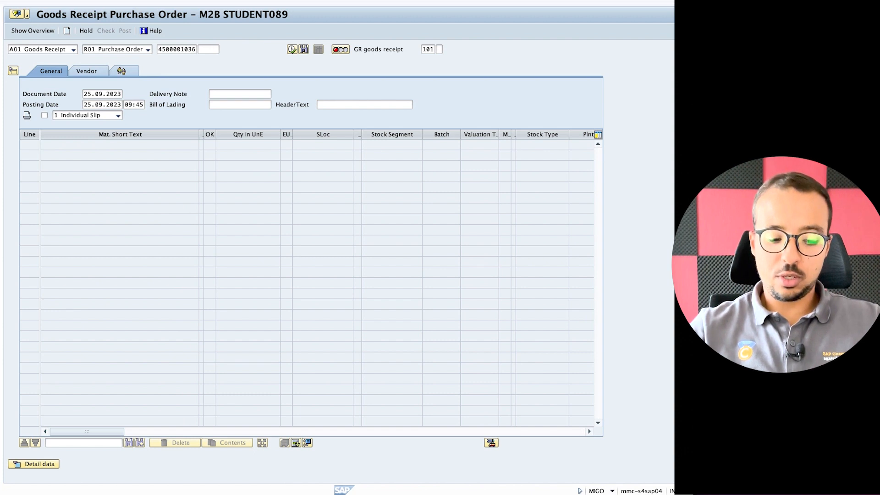
text(/nm)
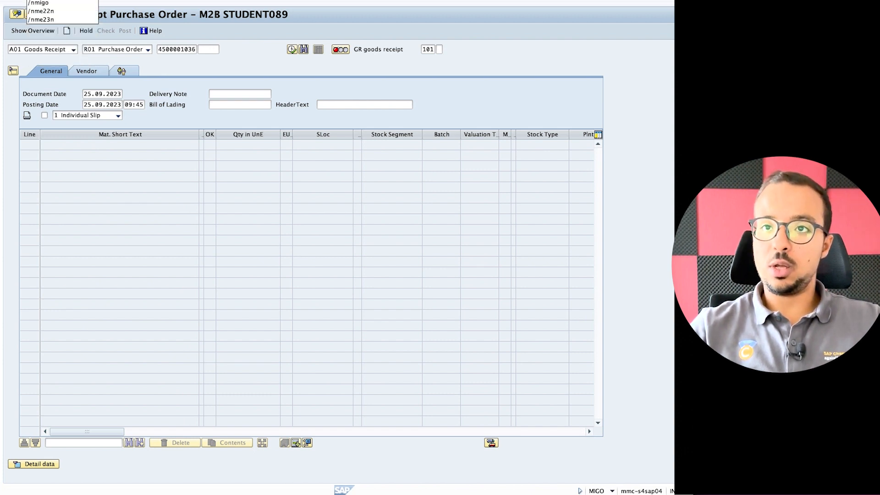
text(e23n)
key(Return)
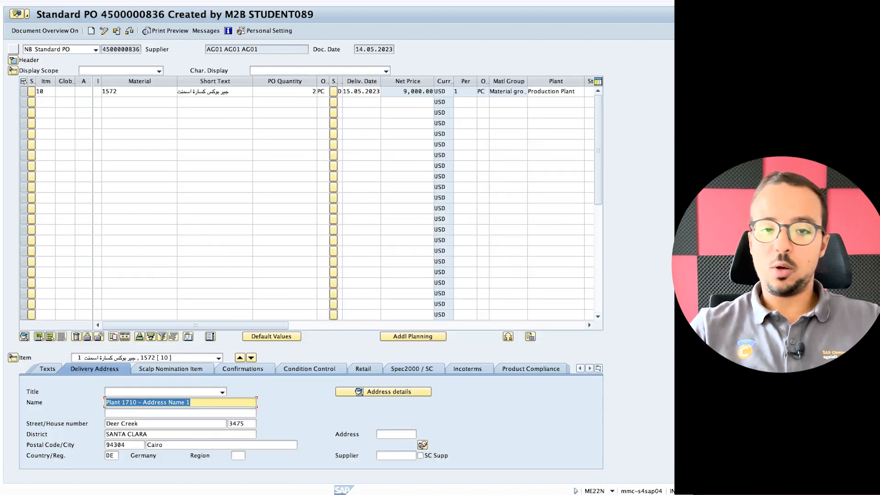
click(117, 31)
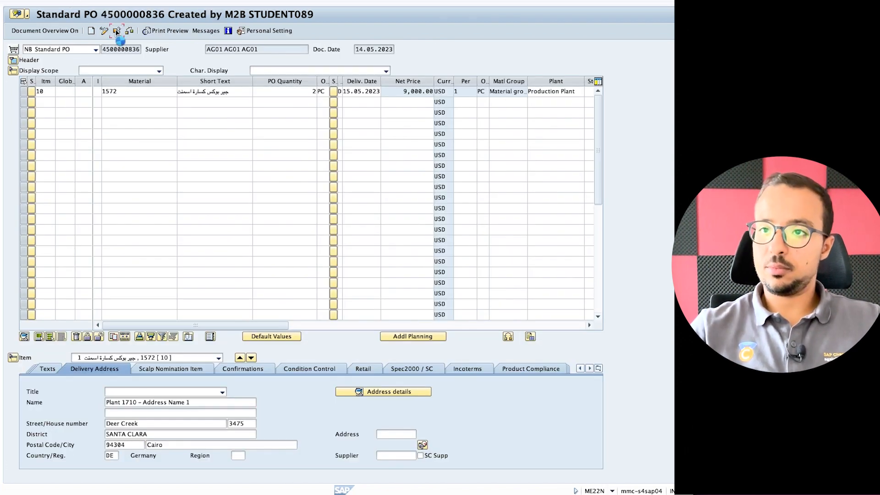
key(Return)
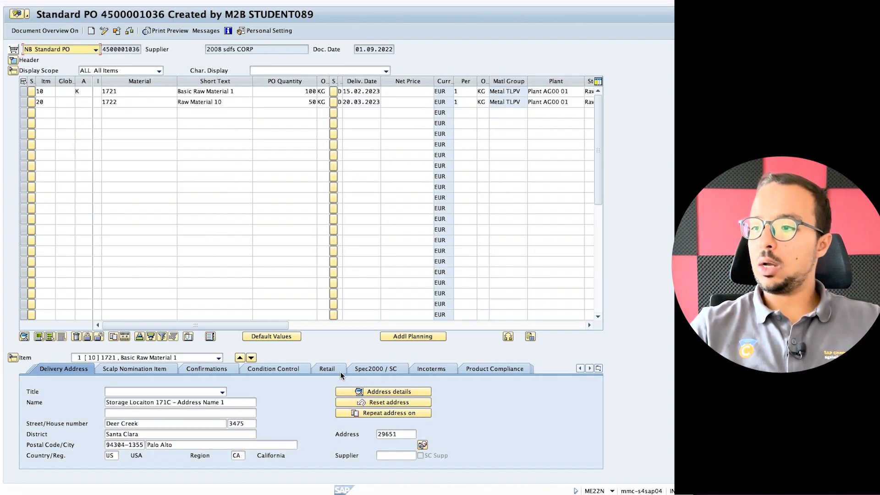
click(599, 369)
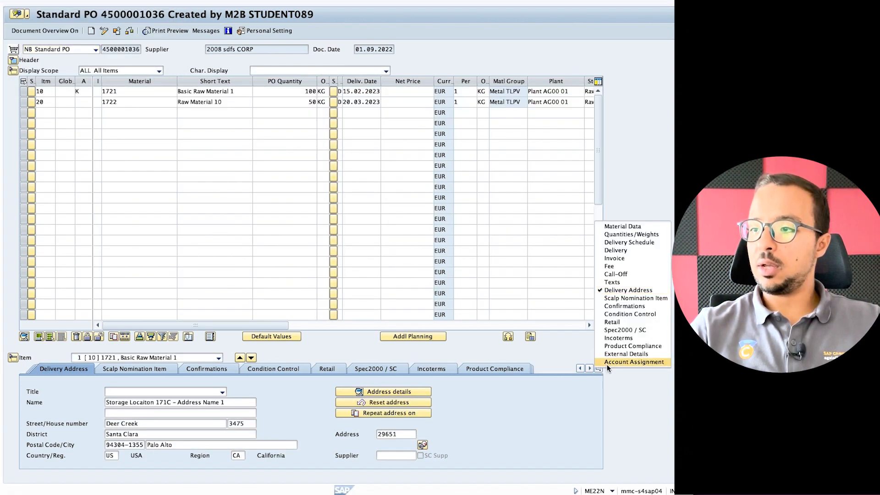
click(615, 250)
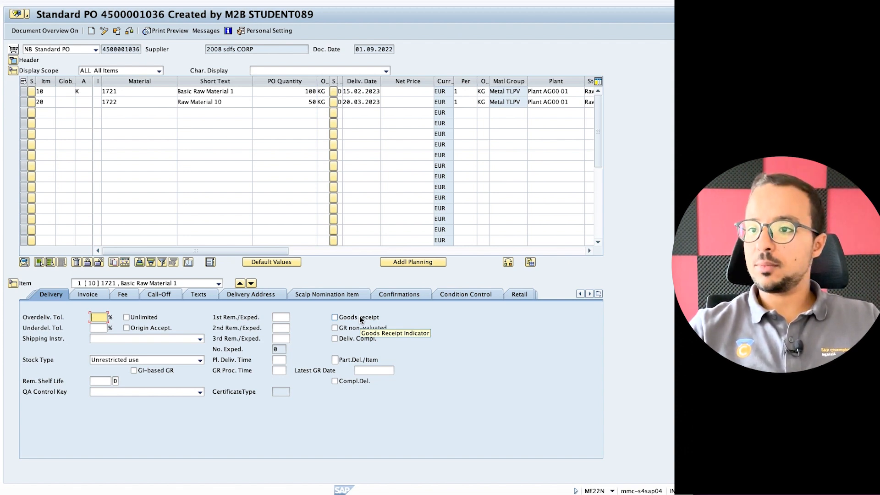
key(super+Tab)
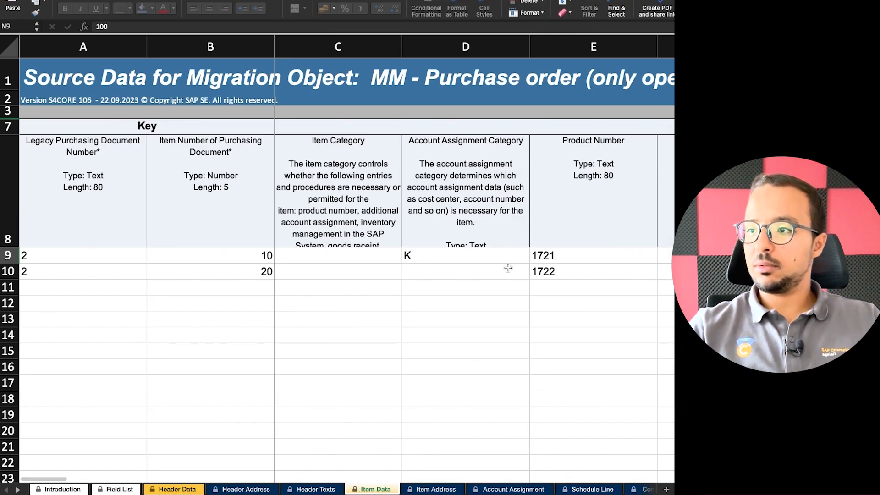
Enter X in cell AE9, the Indicator: Goods Receipt column for item 10, on the Item Data sheet.
scroll(522, 265, right, 5)
scroll(535, 267, right, 8)
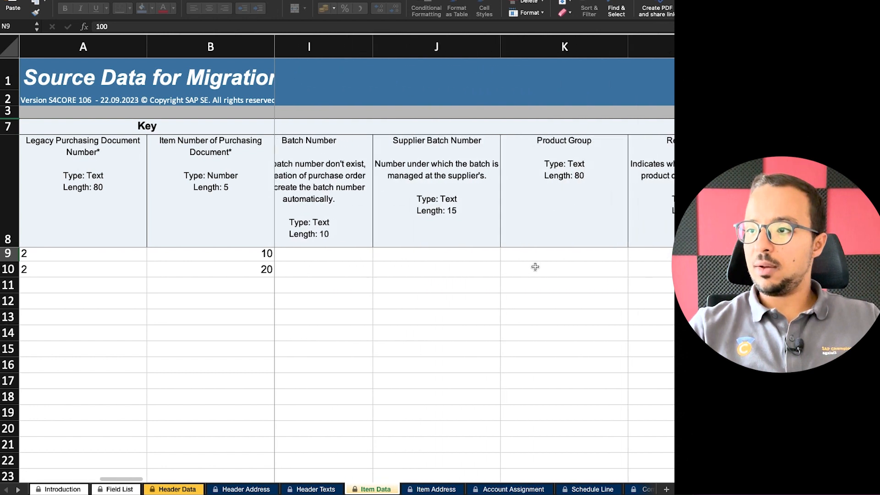
scroll(536, 267, right, 6)
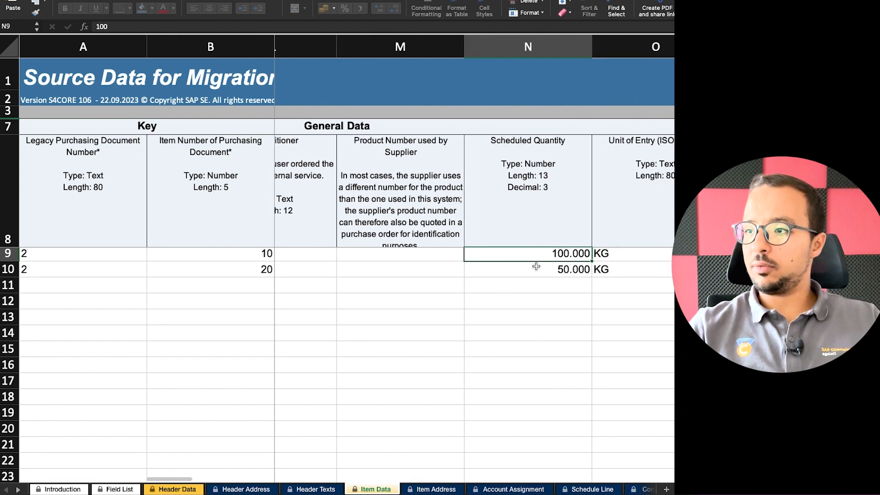
scroll(536, 266, right, 6)
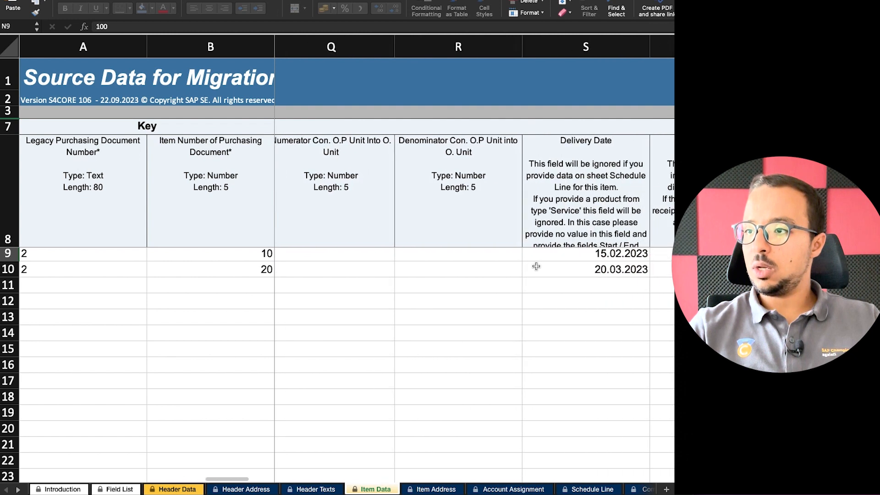
scroll(536, 266, right, 6)
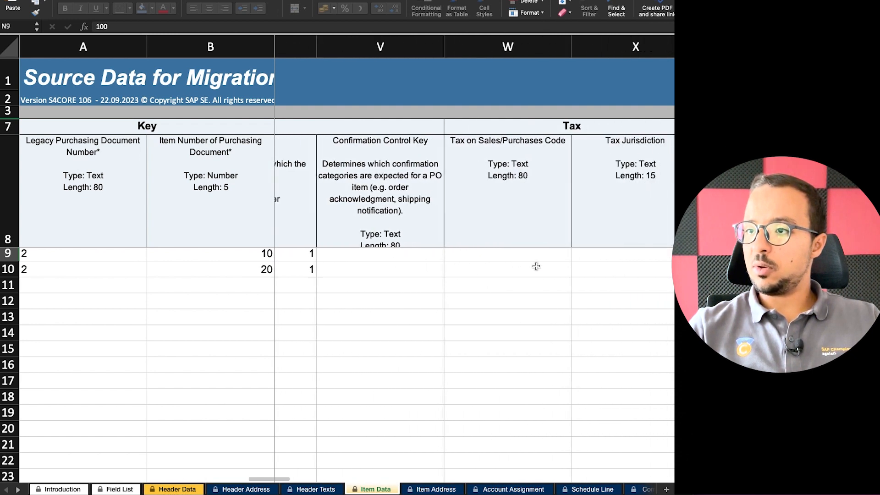
scroll(536, 266, right, 1)
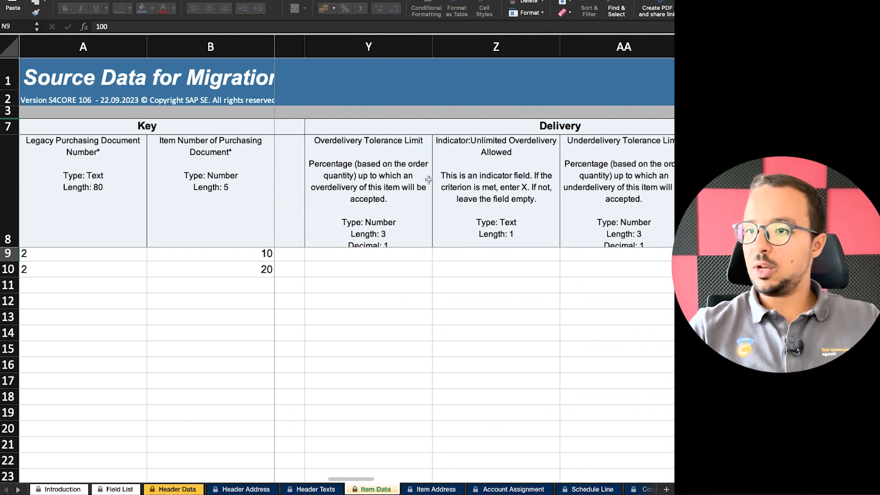
scroll(518, 162, right, 3)
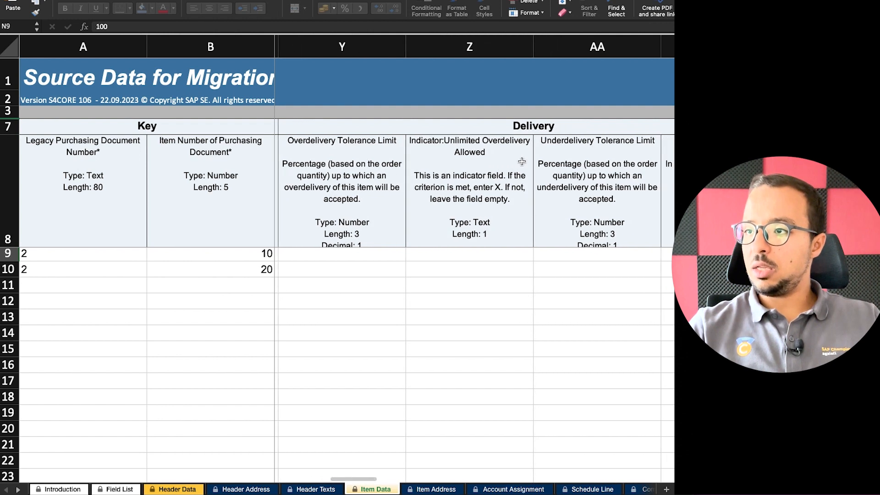
scroll(522, 162, right, 4)
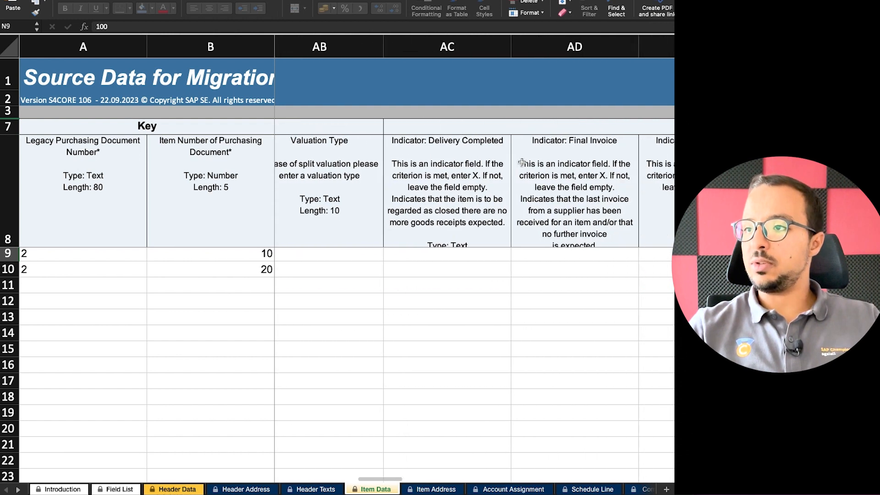
scroll(521, 162, right, 3)
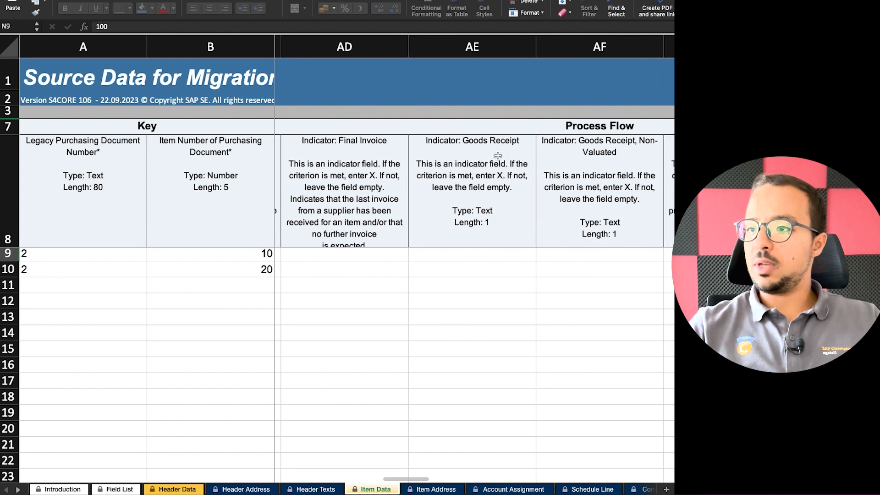
click(476, 209)
scroll(477, 226, left, 1)
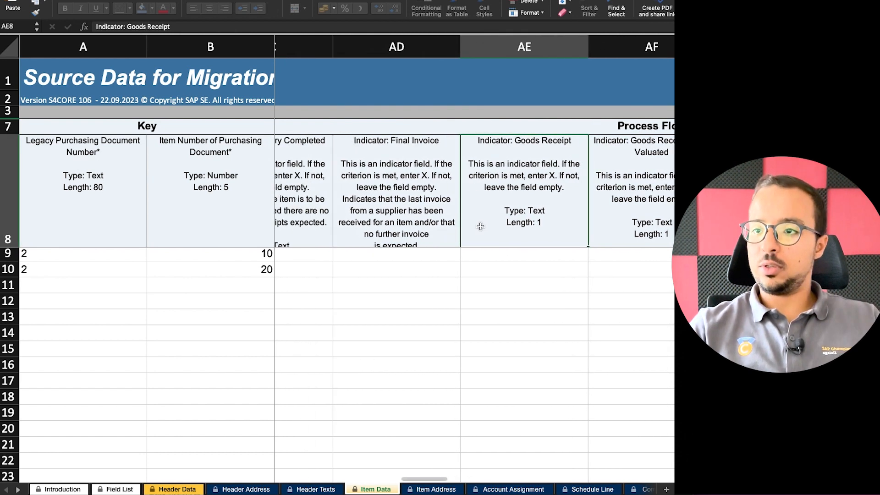
click(515, 254)
scroll(515, 255, down, 1)
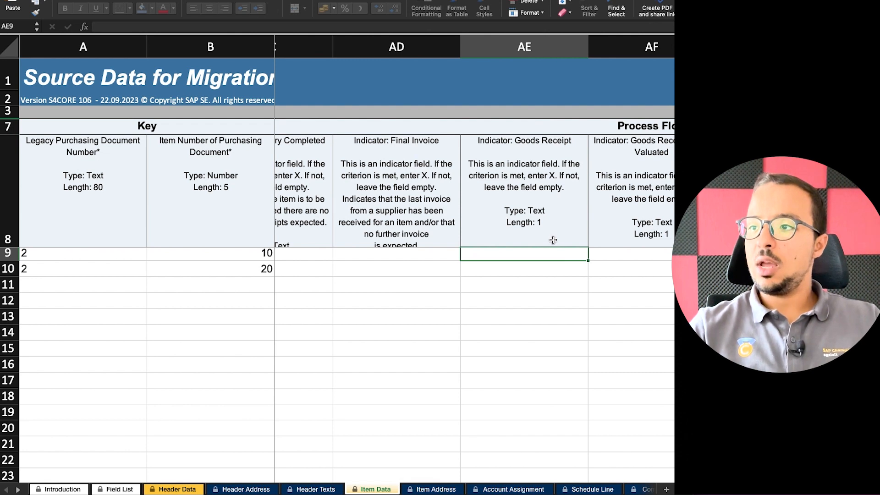
text(X)
click(524, 300)
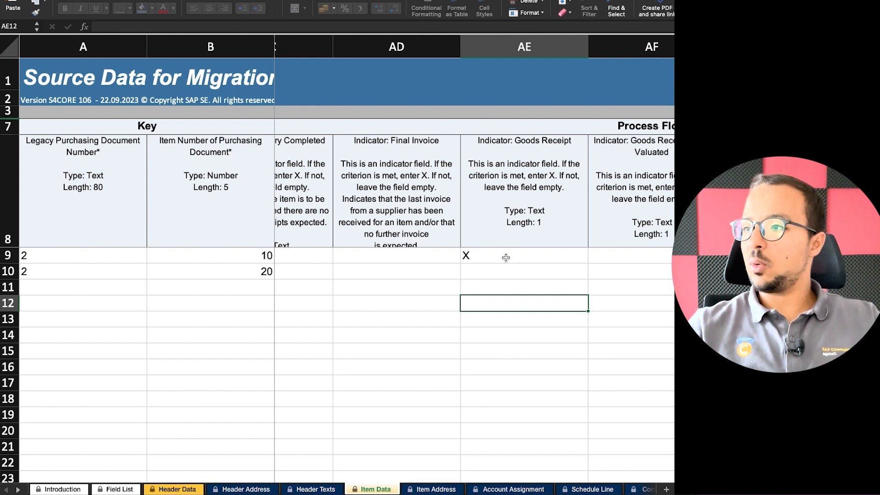
click(505, 257)
scroll(569, 279, right, 3)
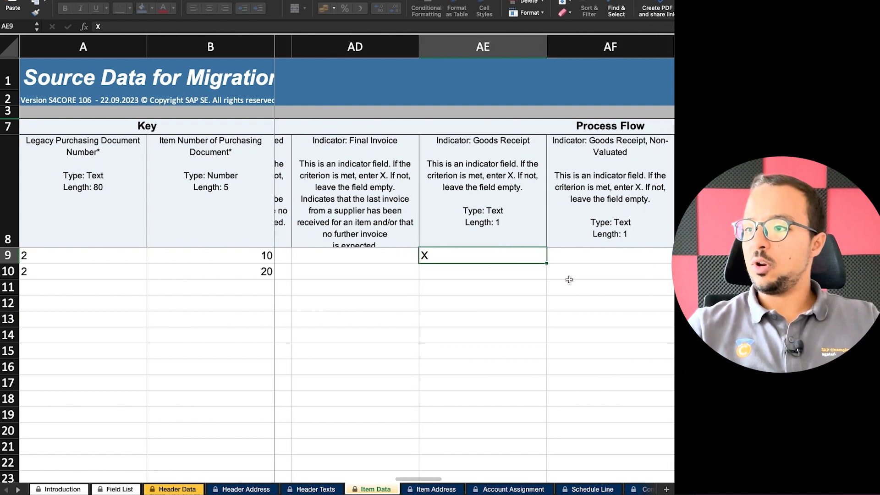
scroll(569, 280, right, 3)
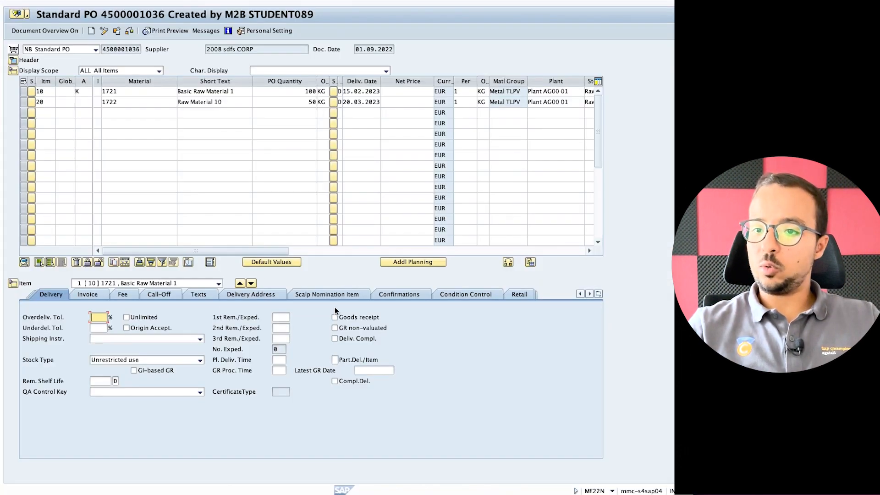
Check item 10's Invoice tab and view help on the invoice receipt indicator.
click(90, 294)
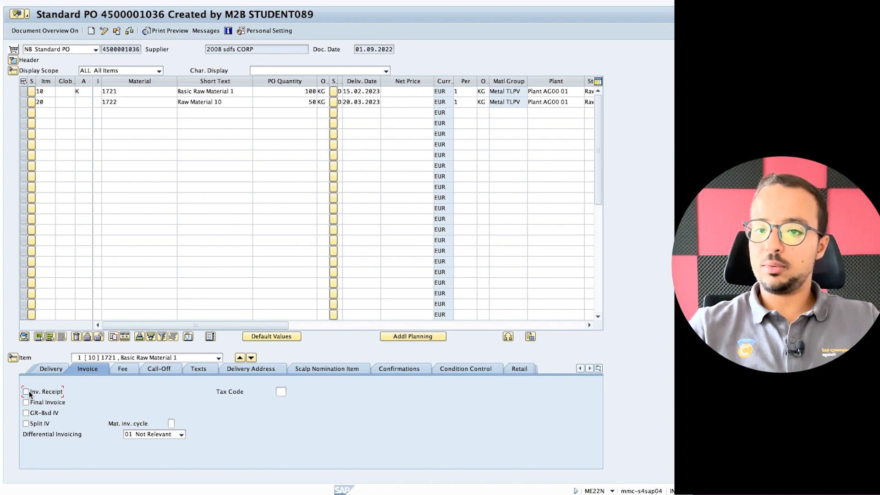
right_click(26, 390)
click(56, 282)
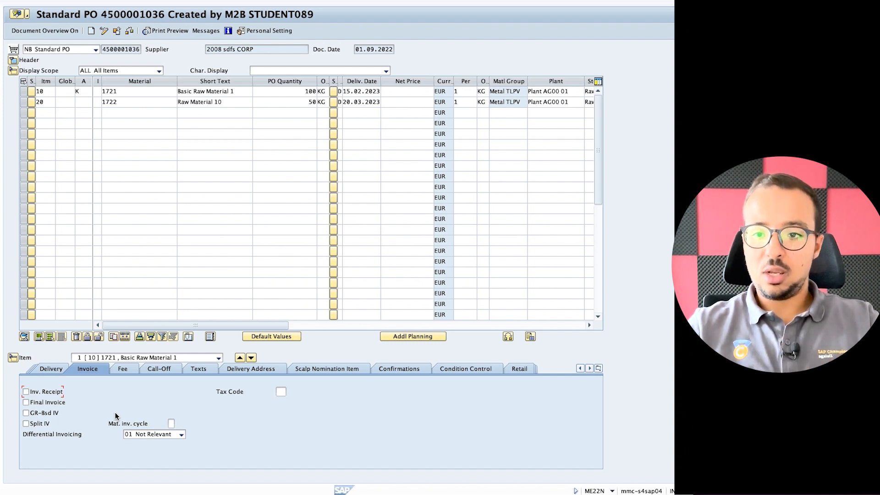
click(55, 369)
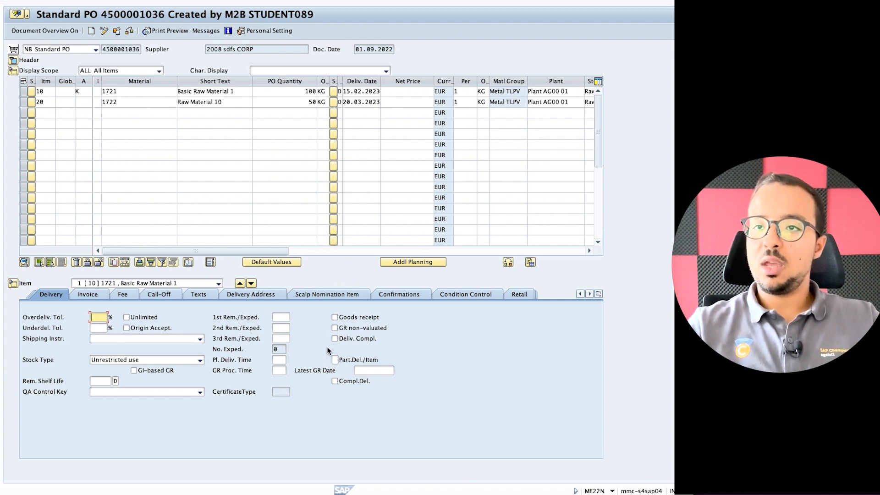
click(335, 317)
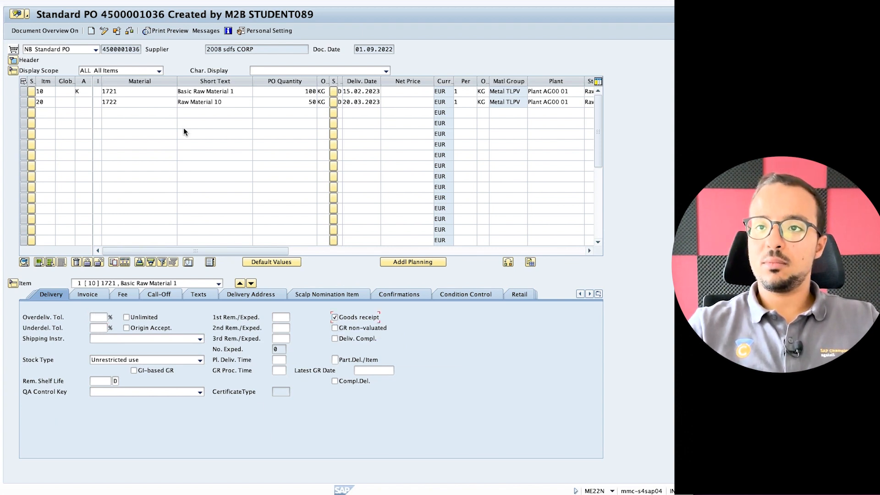
click(119, 0)
click(149, 84)
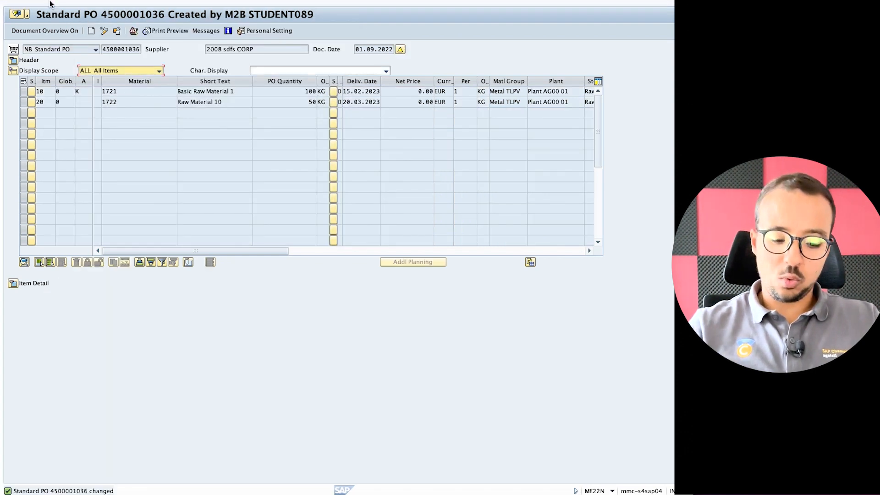
text(/n)
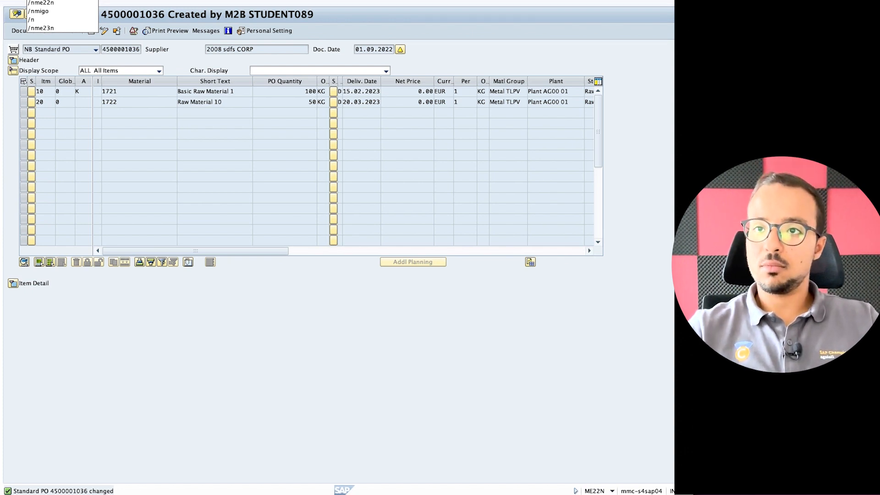
text(migo)
key(Return)
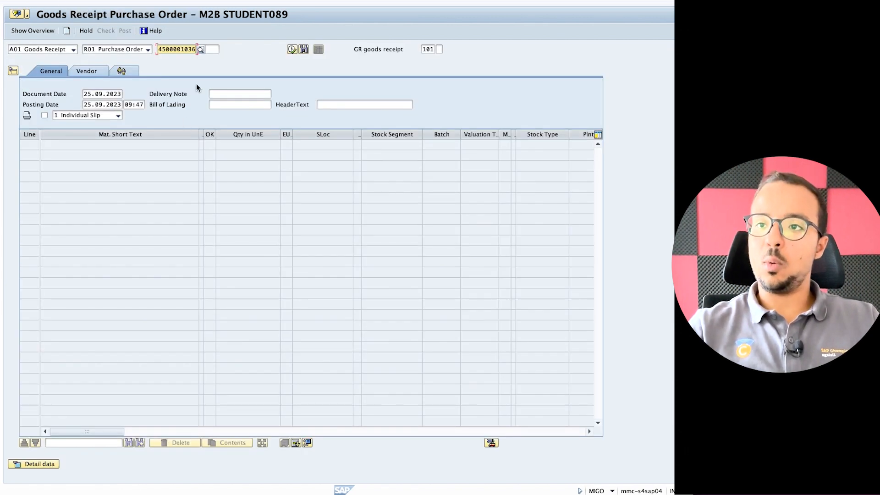
key(Return)
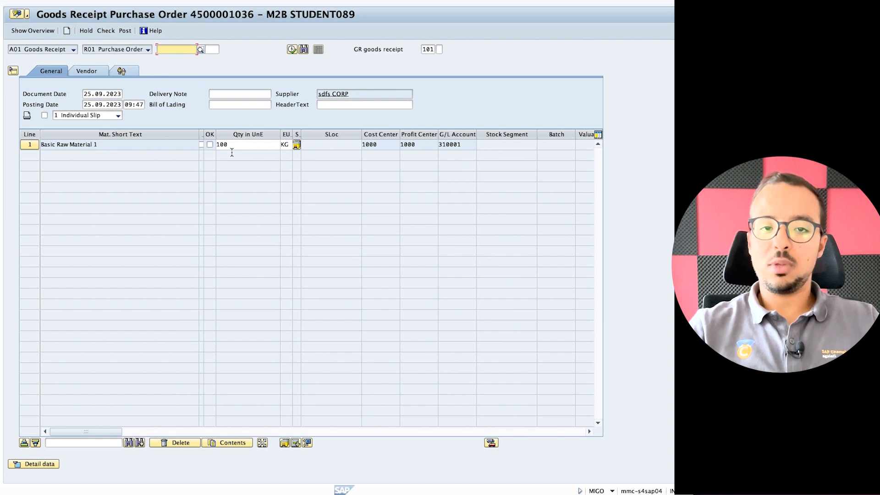
click(210, 144)
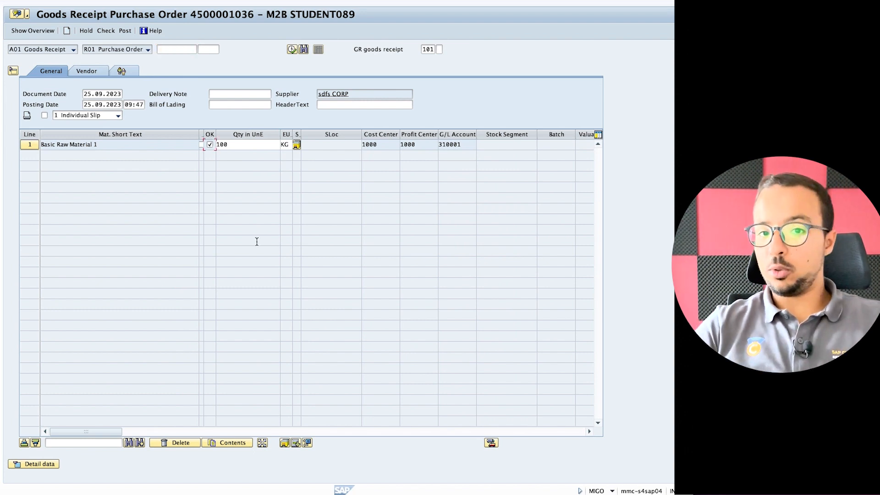